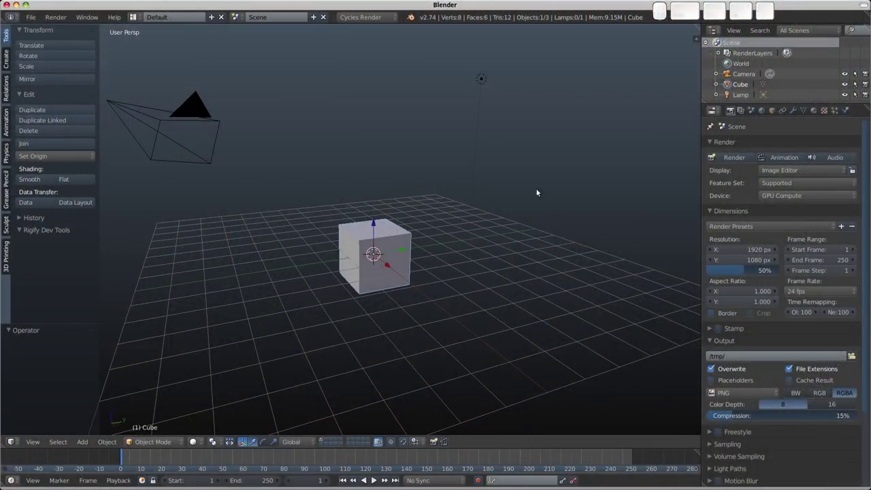
# Pick Motion Tracking from the screen-layout dropdown at the top of Blender.
pyautogui.click(135, 19)
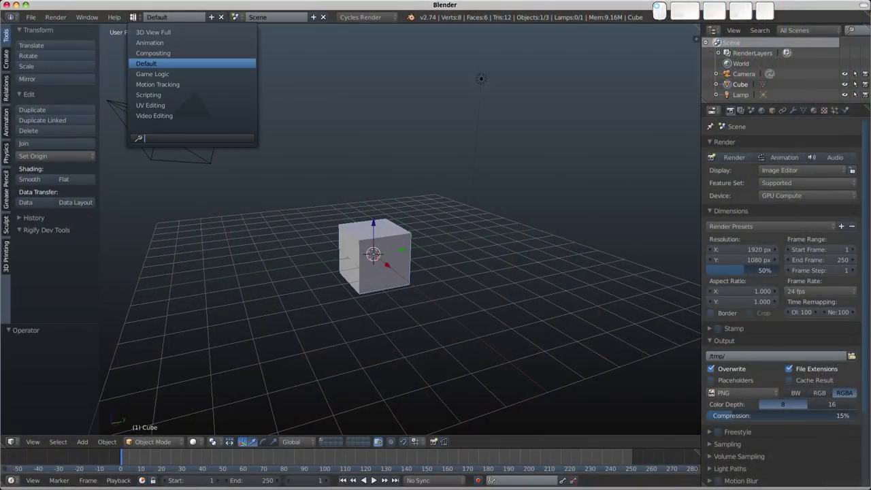
pyautogui.click(139, 17)
pyautogui.click(164, 84)
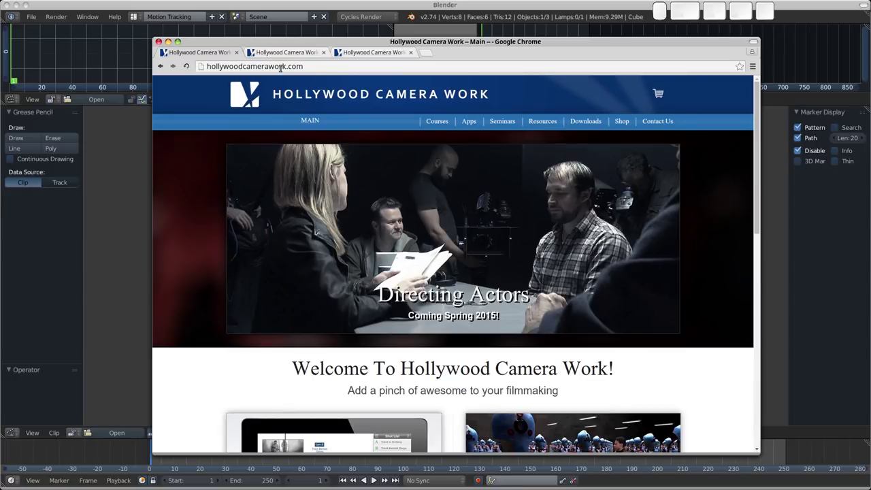
# Go through Free Downloads to the Tracking Plates page's Head Tracking section, then minimize Chrome.
pyautogui.scroll(-10, 552, 270)
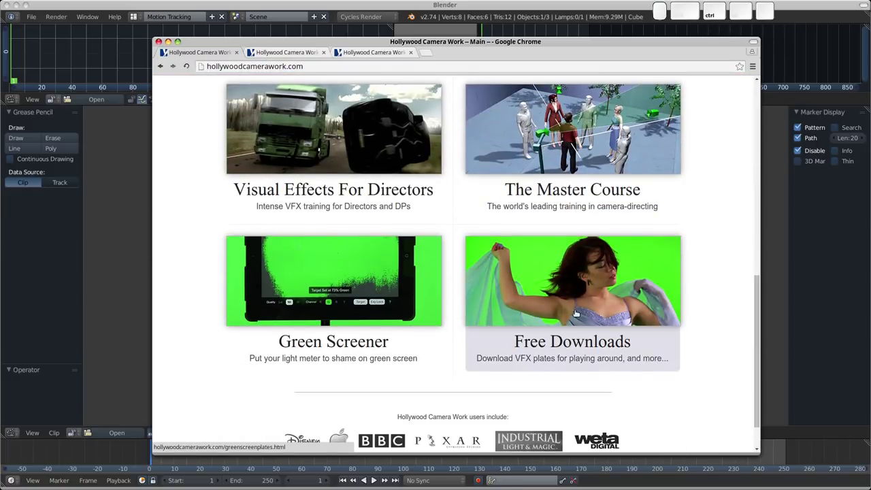
pyautogui.click(576, 314)
pyautogui.scroll(-3, 443, 207)
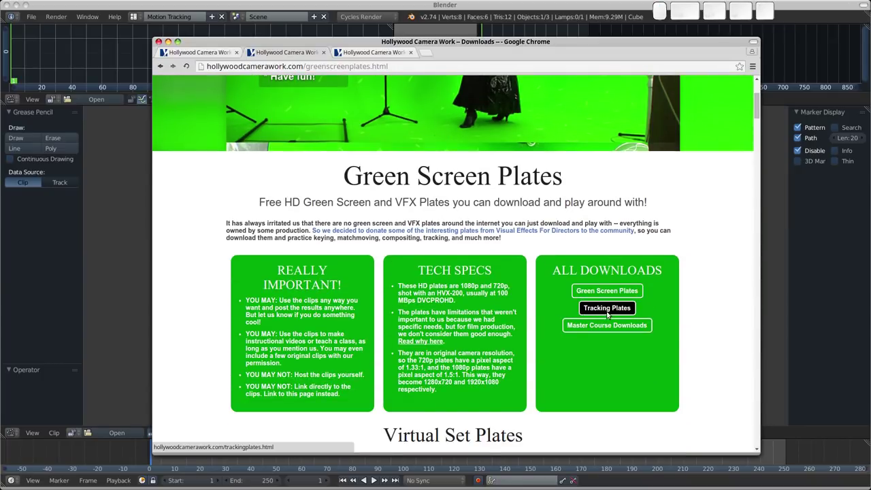
pyautogui.click(608, 312)
pyautogui.scroll(-3, 468, 248)
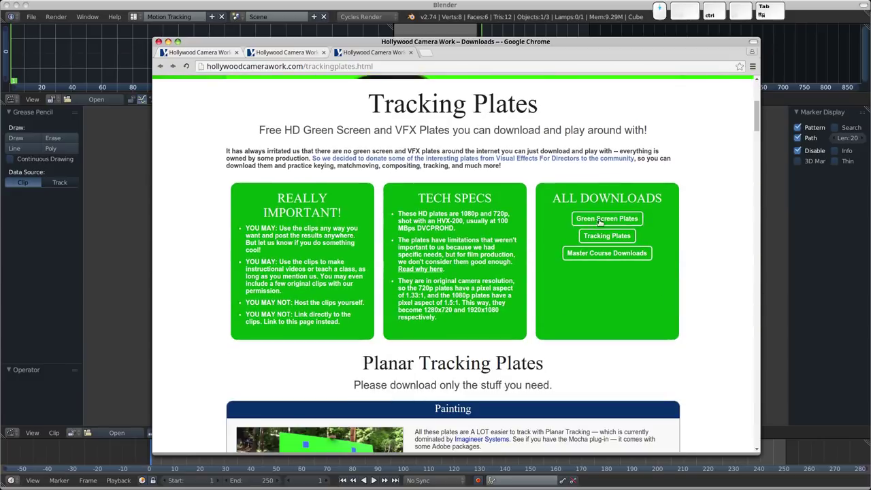
pyautogui.moveTo(758, 128); pyautogui.dragTo(758, 313)
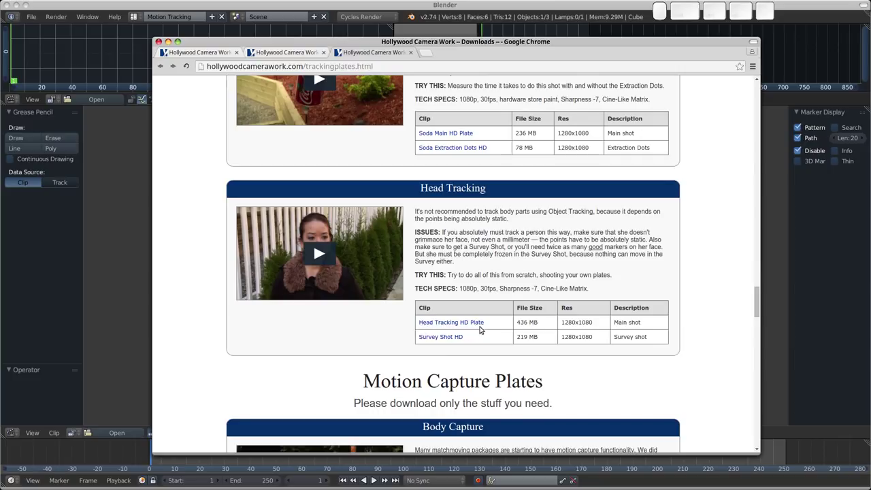
pyautogui.click(169, 43)
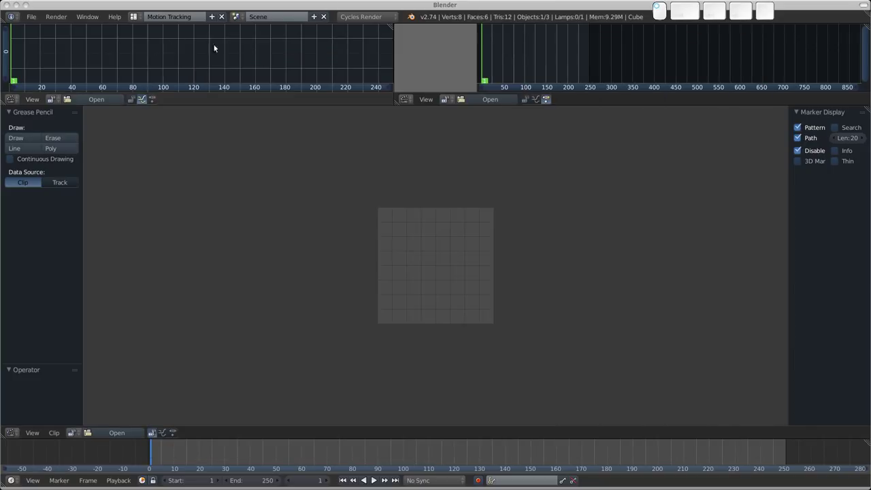
# Open hcw_head_tracking.0000.png from Recent > Head Tracking as the clip editor's footage.
pyautogui.click(127, 433)
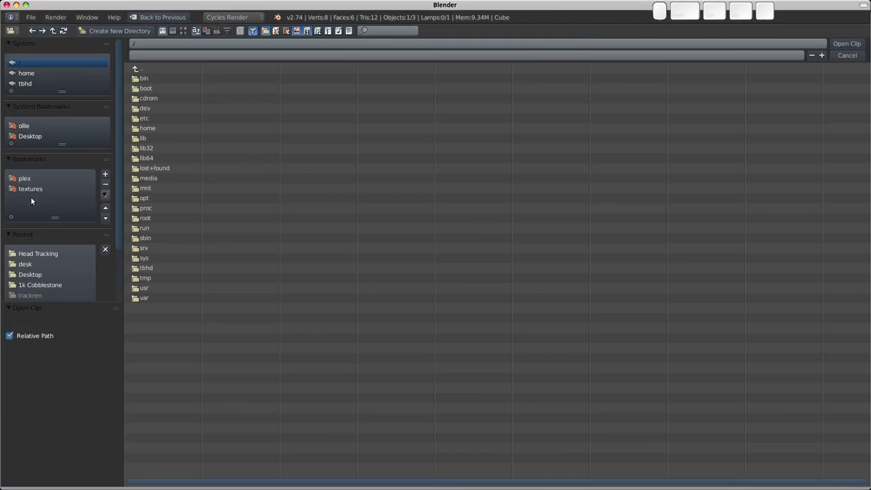
pyautogui.click(32, 255)
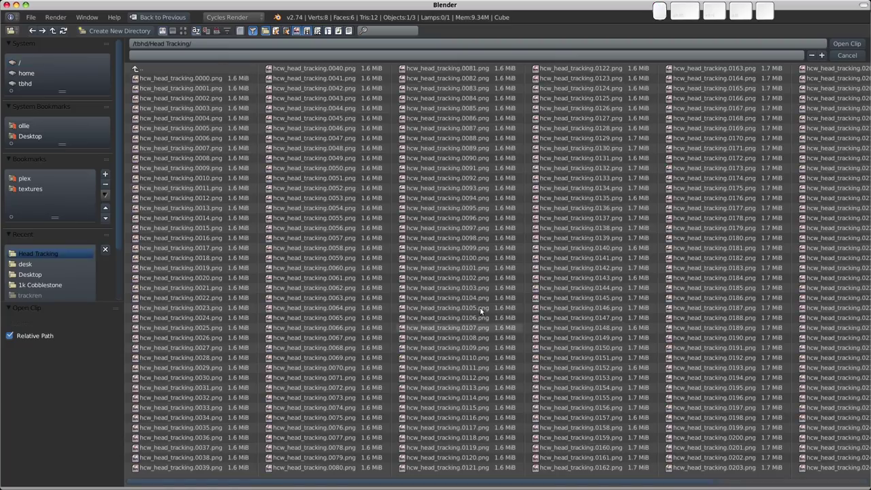
pyautogui.click(175, 80)
pyautogui.click(844, 44)
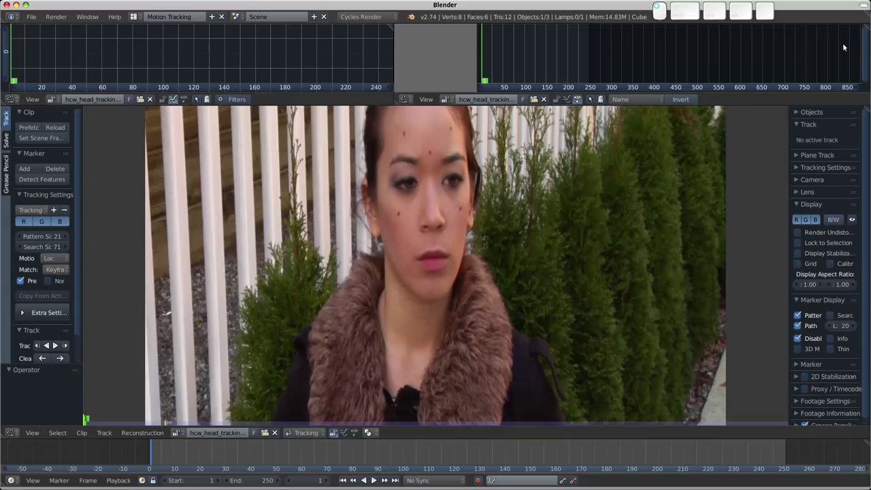
pyautogui.scroll(-4, 448, 277)
pyautogui.scroll(2, 450, 277)
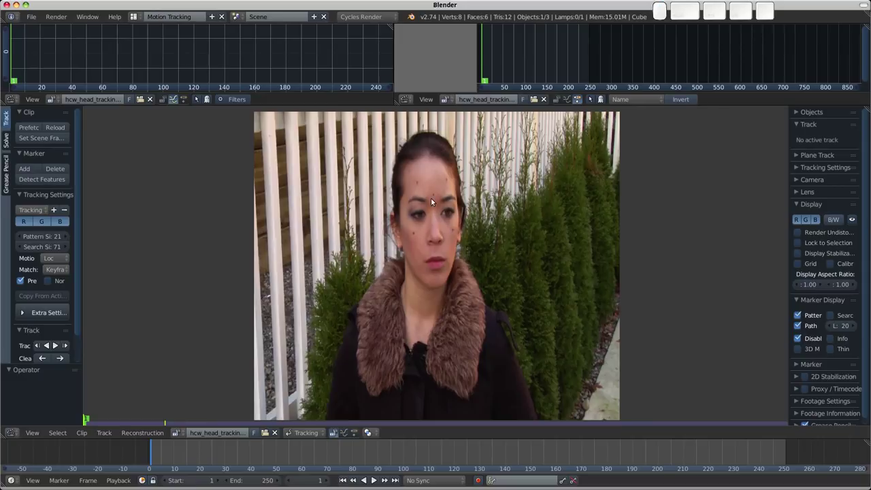
pyautogui.scroll(-1, 446, 260)
pyautogui.moveTo(447, 261); pyautogui.dragTo(468, 262, button='middle')
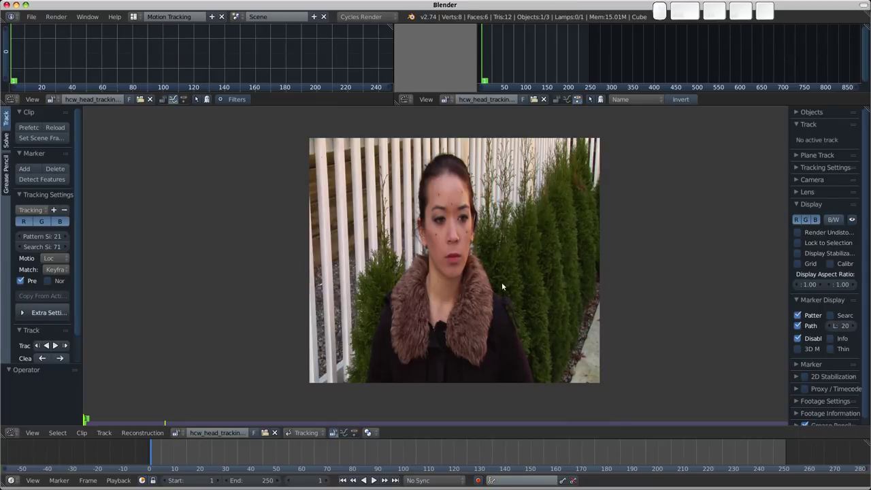
# Reset the clip's Display Aspect Ratio X to 1.00, then switch back to Chrome.
pyautogui.moveTo(789, 222); pyautogui.dragTo(671, 225)
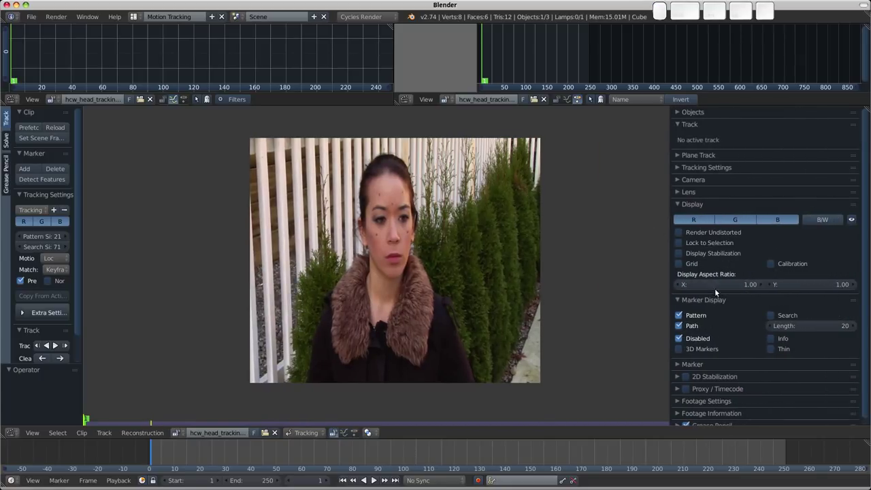
pyautogui.moveTo(708, 289); pyautogui.dragTo(742, 285)
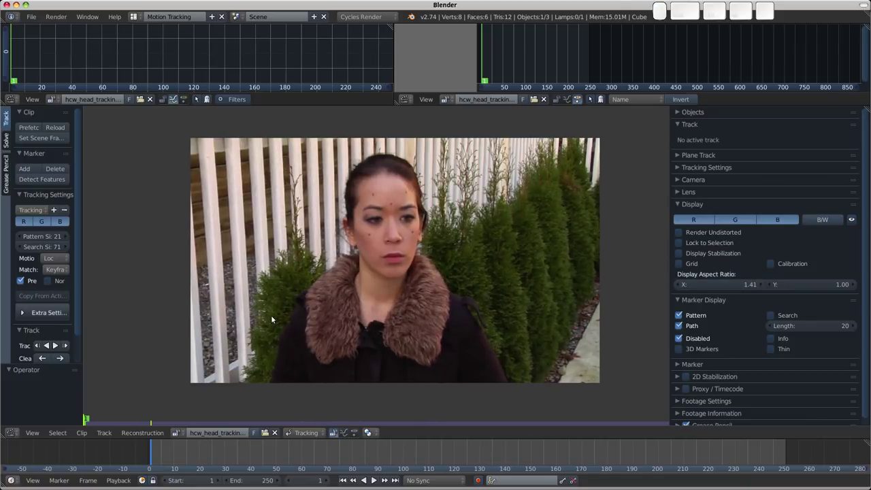
pyautogui.click(725, 284)
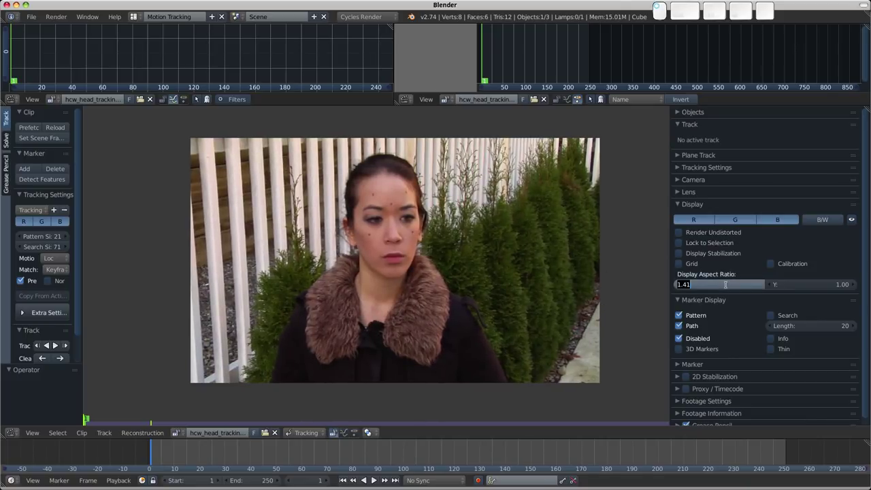
pyautogui.write('1')
pyautogui.press('Return')
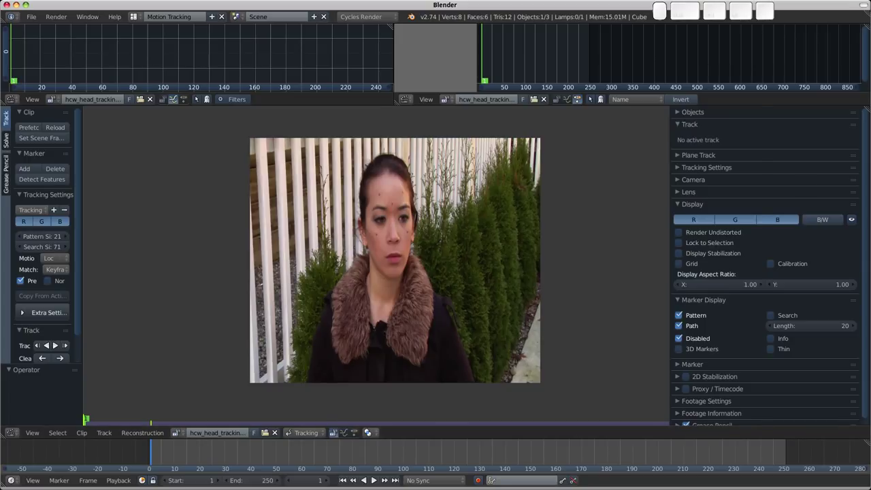
pyautogui.press('super+Tab')
# Scroll to Tech Specs to read the 1.5:1 pixel aspect note, then close Chrome.
pyautogui.moveTo(758, 299); pyautogui.dragTo(740, 74)
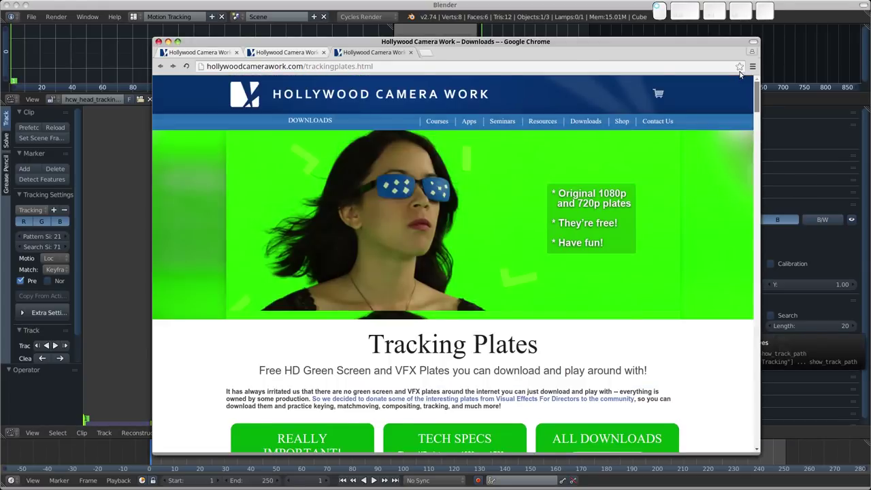
pyautogui.scroll(-5, 746, 112)
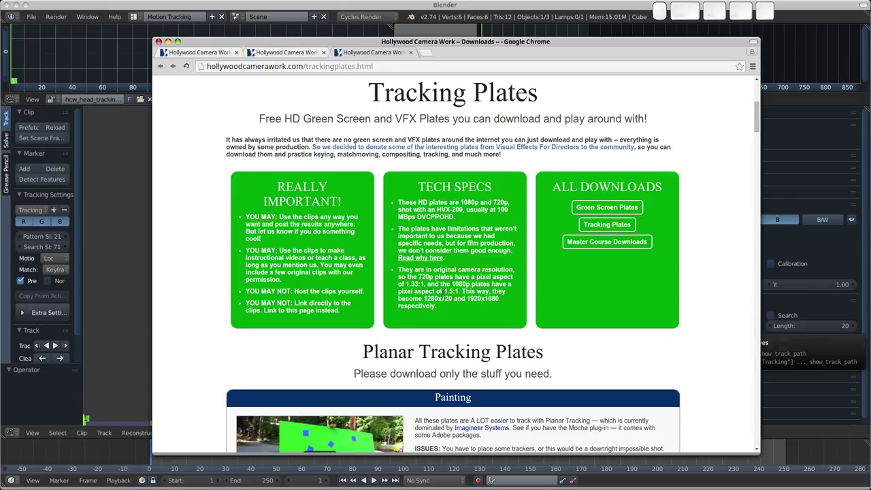
pyautogui.click(158, 41)
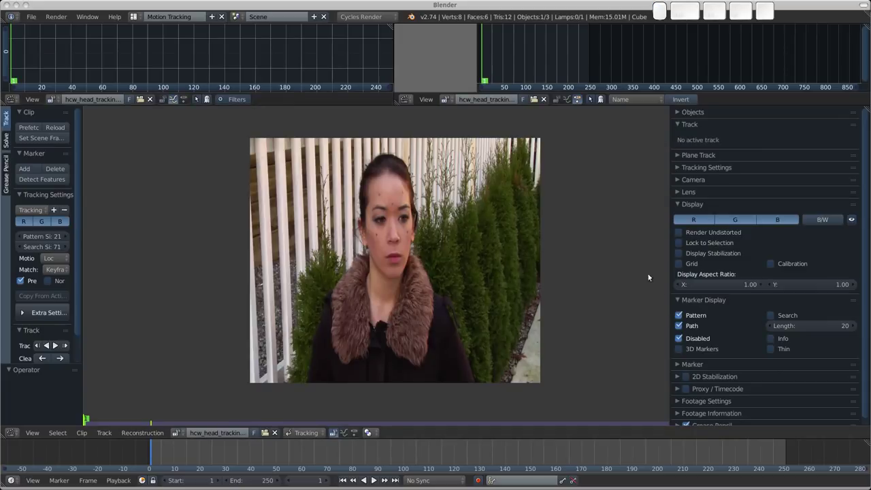
# In the sidebar's Camera panel, set the clip's Pixel Aspect Ratio to 1.5.
pyautogui.click(681, 204)
pyautogui.click(681, 180)
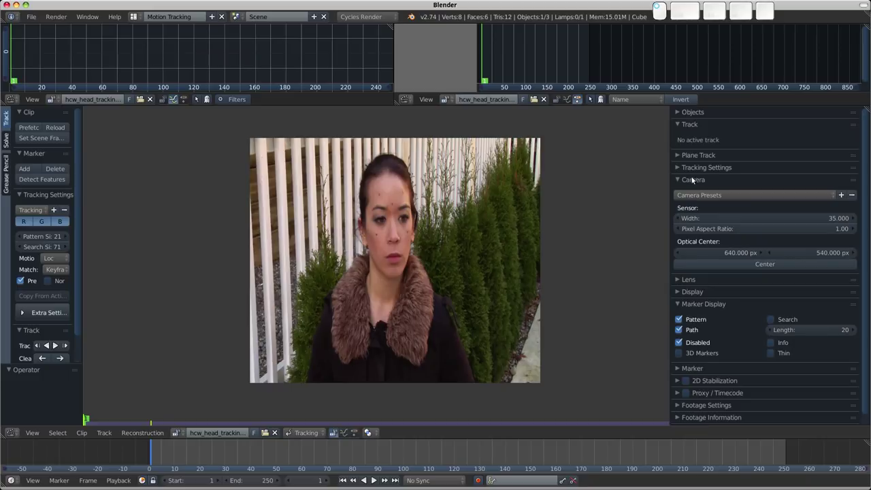
pyautogui.click(768, 230)
pyautogui.write('1.5')
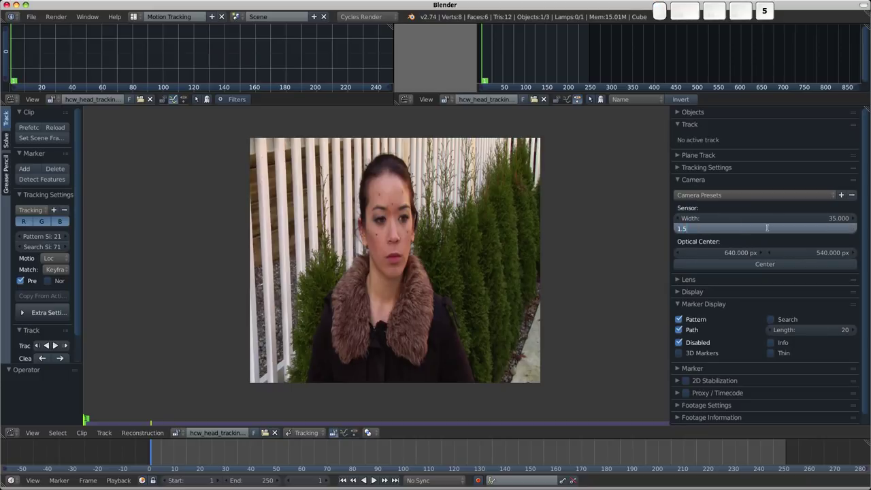
pyautogui.press('Return')
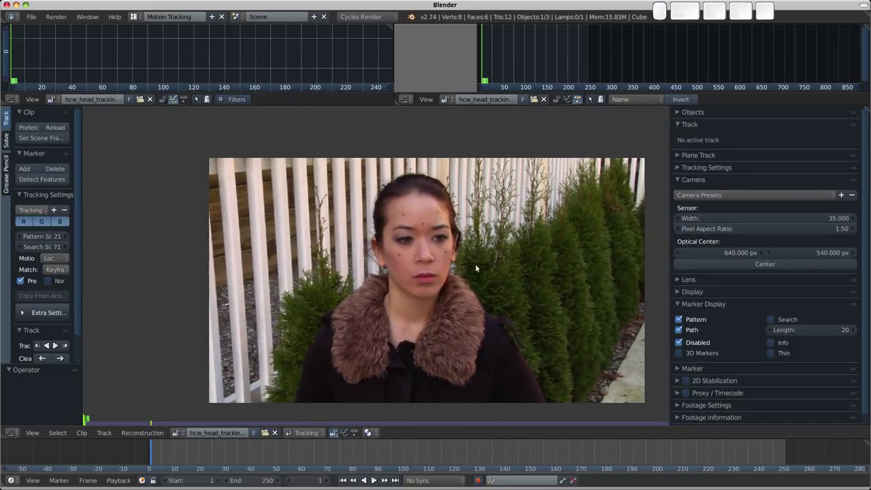
pyautogui.scroll(-1, 435, 275)
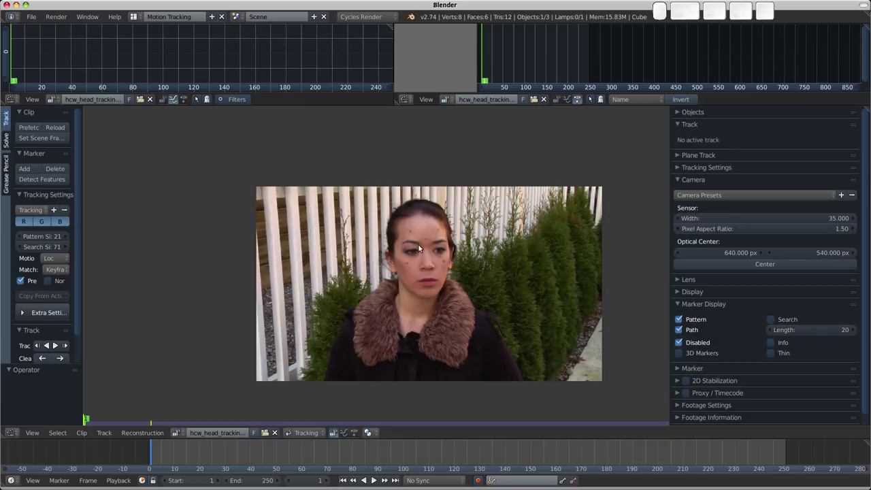
# Switch to the Compositing layout, enable Use Nodes and delete the Render Layers node.
pyautogui.click(134, 17)
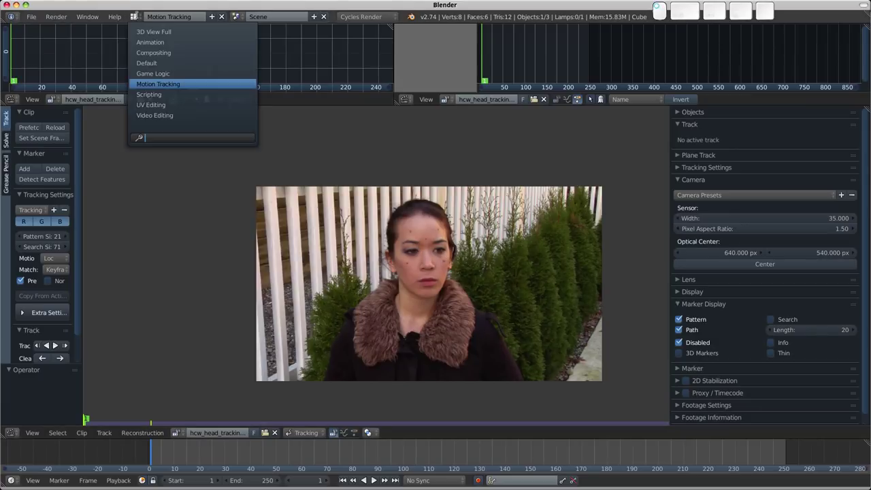
pyautogui.click(156, 53)
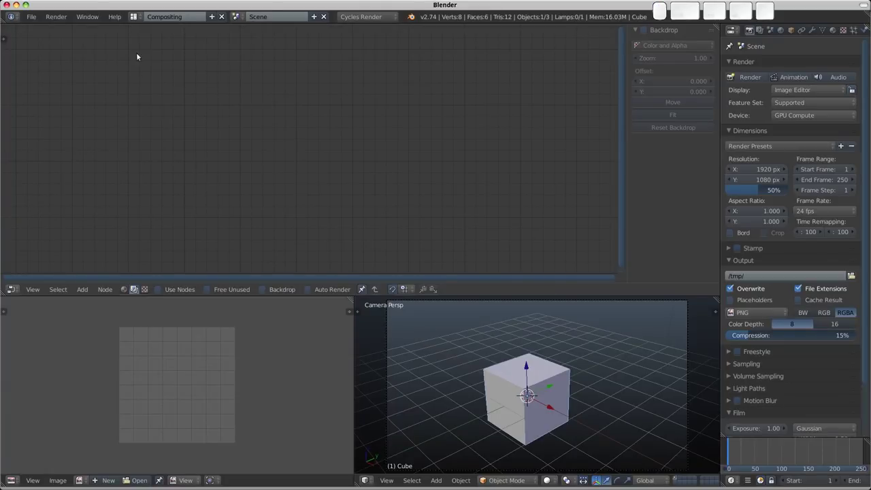
pyautogui.click(170, 290)
pyautogui.moveTo(222, 83); pyautogui.dragTo(163, 81)
pyautogui.press('x')
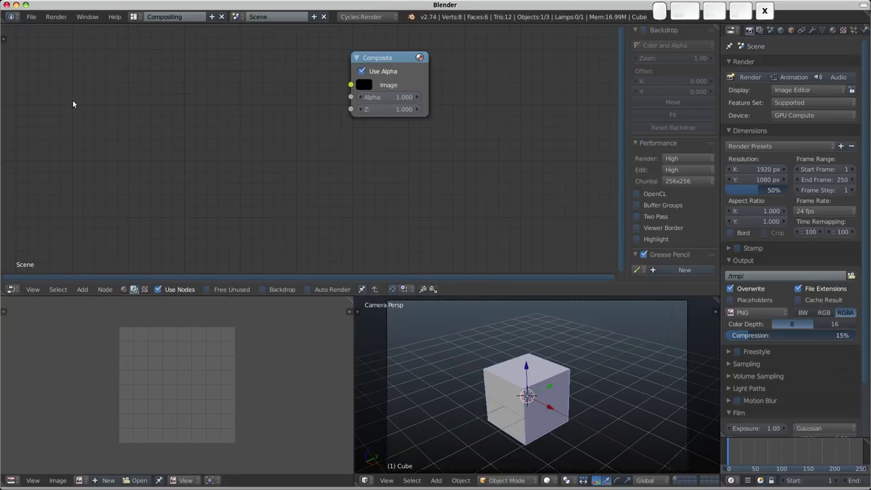
# Add an Input > Movie Clip node and load the head tracking clip into it.
pyautogui.hotkey('shift', 'a')
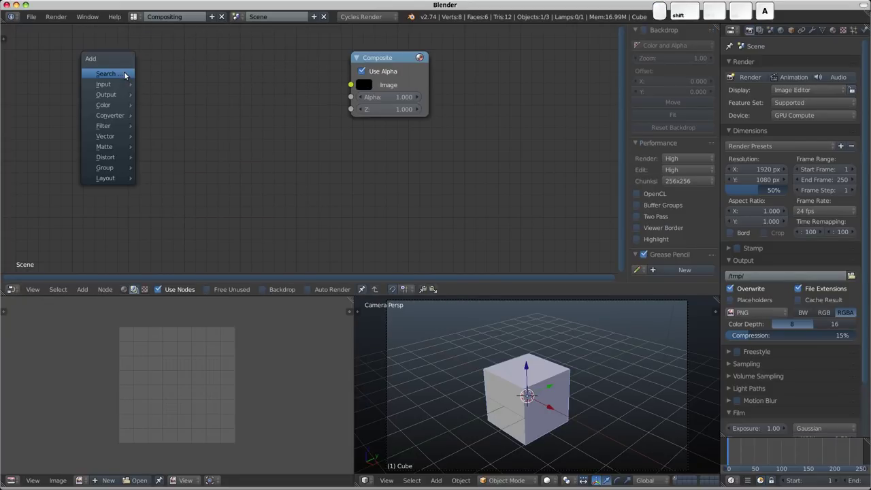
pyautogui.moveTo(117, 89)
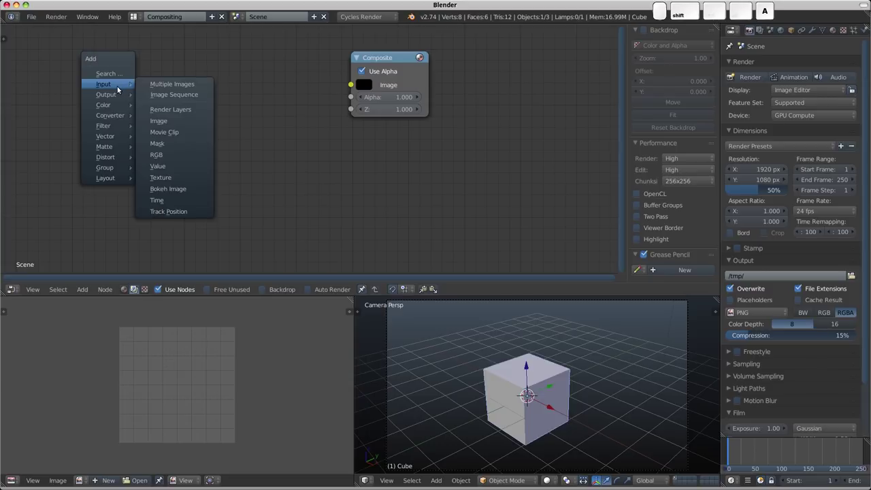
pyautogui.click(176, 132)
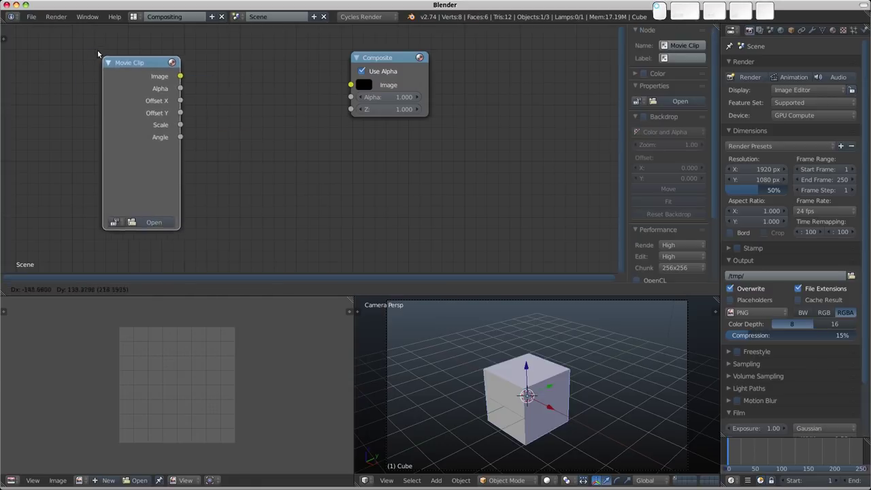
pyautogui.click(94, 42)
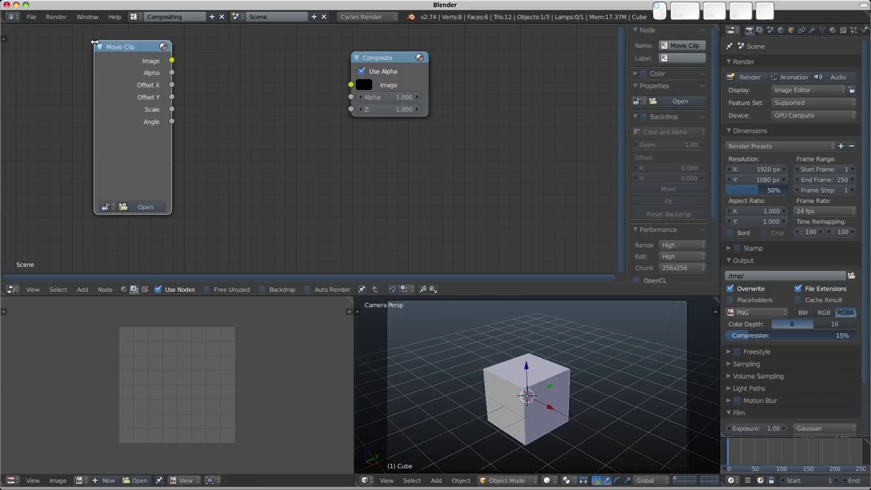
pyautogui.click(108, 207)
pyautogui.click(130, 228)
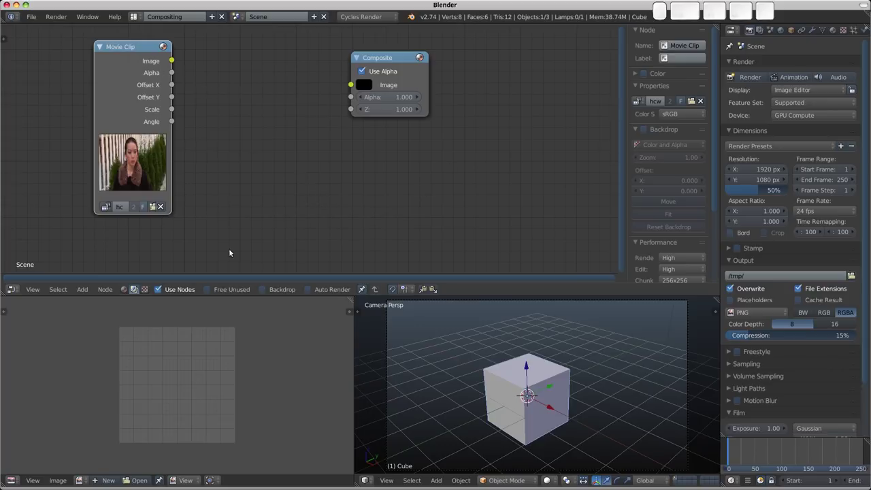
pyautogui.press('shift')
# Attach a Viewer node to the Movie Clip's Image output and place it below Composite.
pyautogui.hotkey('shift', 'a')
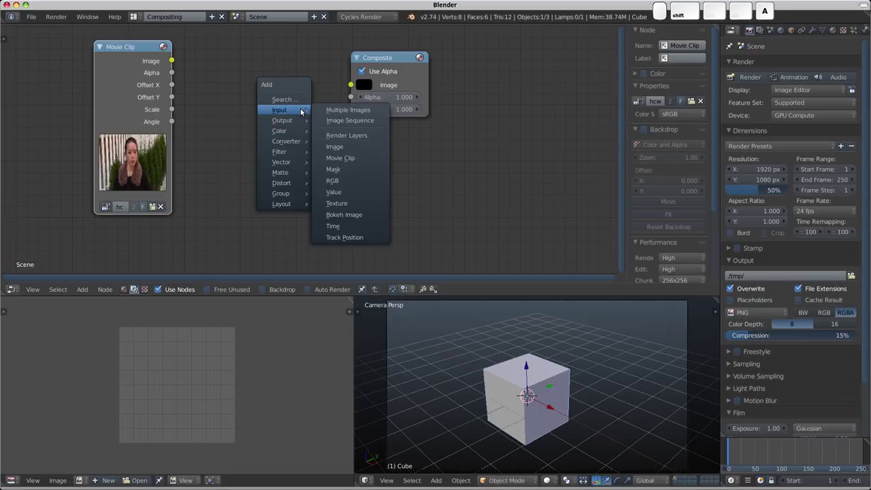
pyautogui.moveTo(300, 121)
pyautogui.click(354, 143)
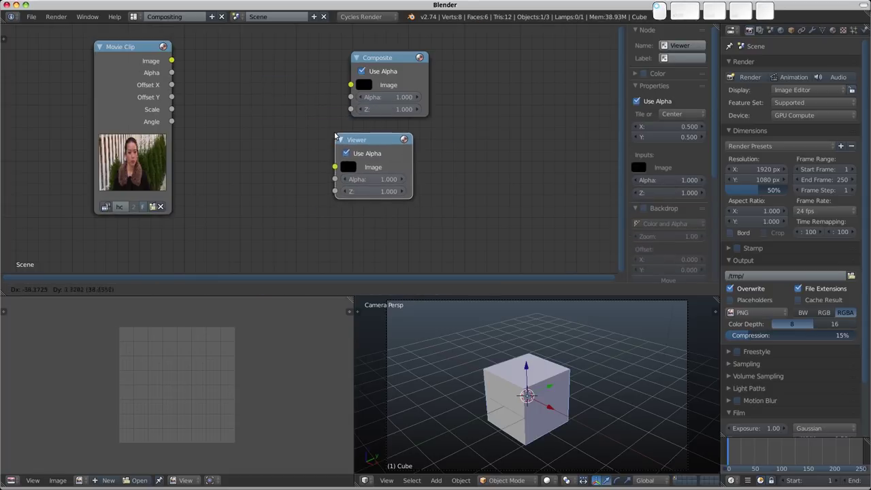
pyautogui.press('x')
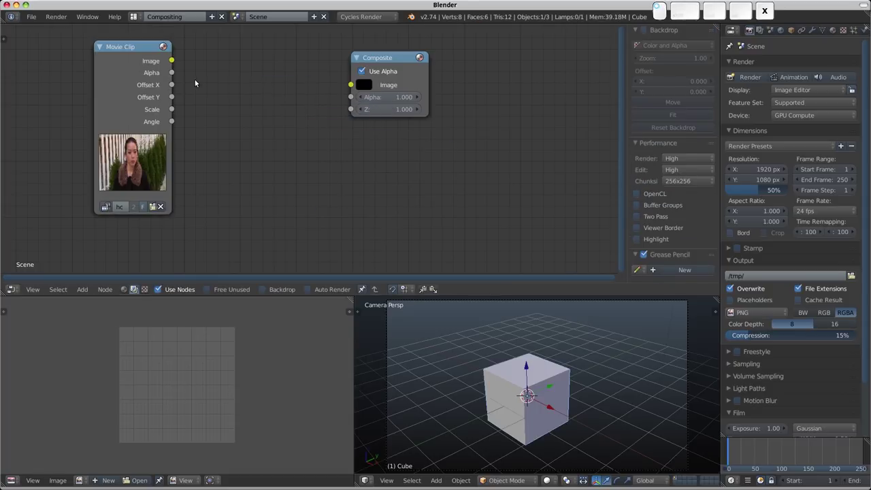
pyautogui.keyDown('ctrl'); pyautogui.keyDown('shift'); pyautogui.click(145, 72); pyautogui.keyUp('shift'); pyautogui.keyUp('ctrl')
pyautogui.moveTo(269, 33); pyautogui.dragTo(391, 160)
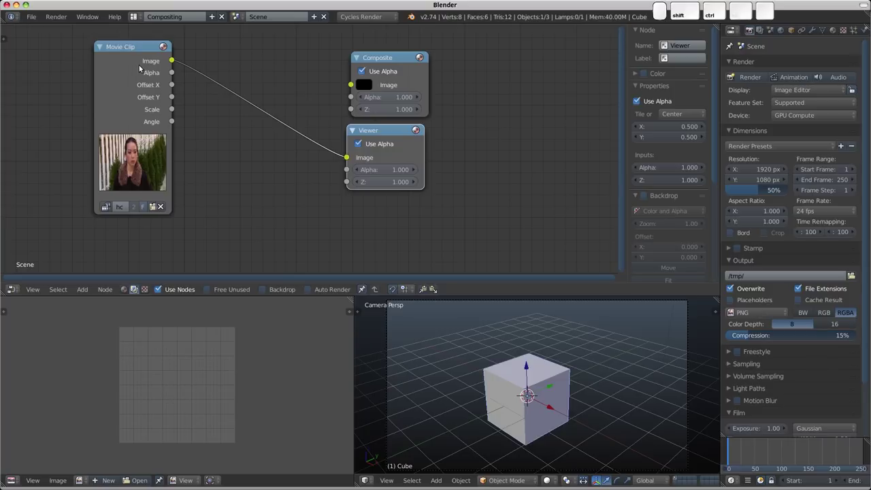
pyautogui.keyDown('ctrl'); pyautogui.keyDown('shift'); pyautogui.click(140, 69); pyautogui.keyUp('shift'); pyautogui.keyUp('ctrl')
pyautogui.keyDown('ctrl'); pyautogui.keyDown('shift'); pyautogui.click(140, 68); pyautogui.keyUp('shift'); pyautogui.keyUp('ctrl')
pyautogui.keyDown('ctrl'); pyautogui.keyDown('shift'); pyautogui.click(140, 69); pyautogui.keyUp('shift'); pyautogui.keyUp('ctrl')
pyautogui.keyDown('ctrl'); pyautogui.keyDown('shift'); pyautogui.click(141, 68); pyautogui.keyUp('shift'); pyautogui.keyUp('ctrl')
pyautogui.keyDown('ctrl'); pyautogui.keyDown('shift'); pyautogui.click(143, 67); pyautogui.keyUp('shift'); pyautogui.keyUp('ctrl')
pyautogui.keyDown('ctrl'); pyautogui.keyDown('shift'); pyautogui.click(143, 67); pyautogui.keyUp('shift'); pyautogui.keyUp('ctrl')
pyautogui.keyDown('ctrl'); pyautogui.keyDown('shift'); pyautogui.click(142, 67); pyautogui.keyUp('shift'); pyautogui.keyUp('ctrl')
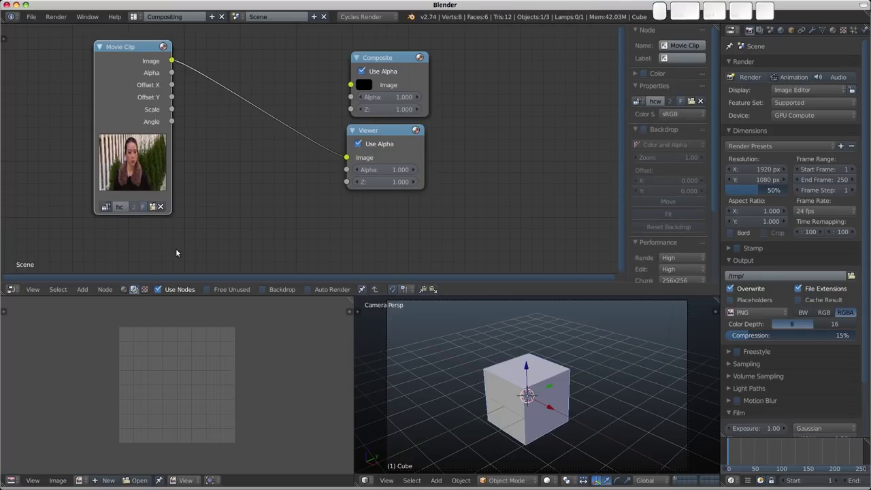
pyautogui.moveTo(388, 131); pyautogui.dragTo(437, 142)
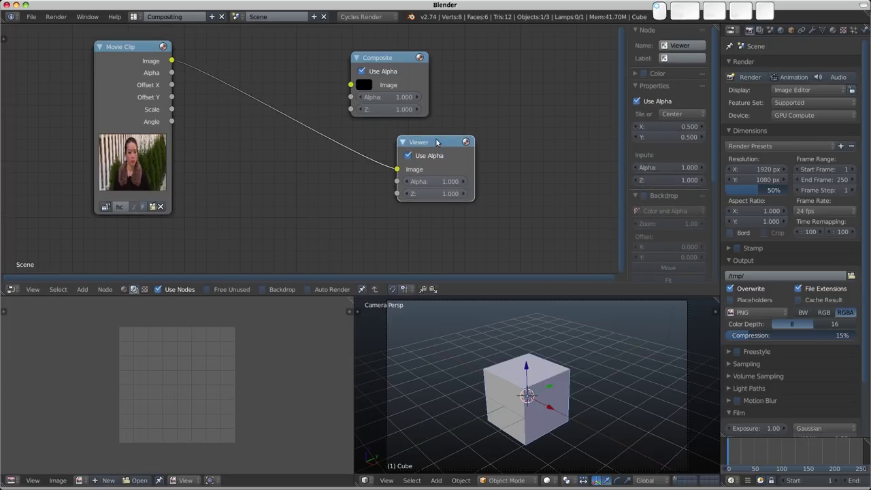
# Enable the Backdrop, fit it, and adjust its zoom with V and Alt+V.
pyautogui.click(281, 291)
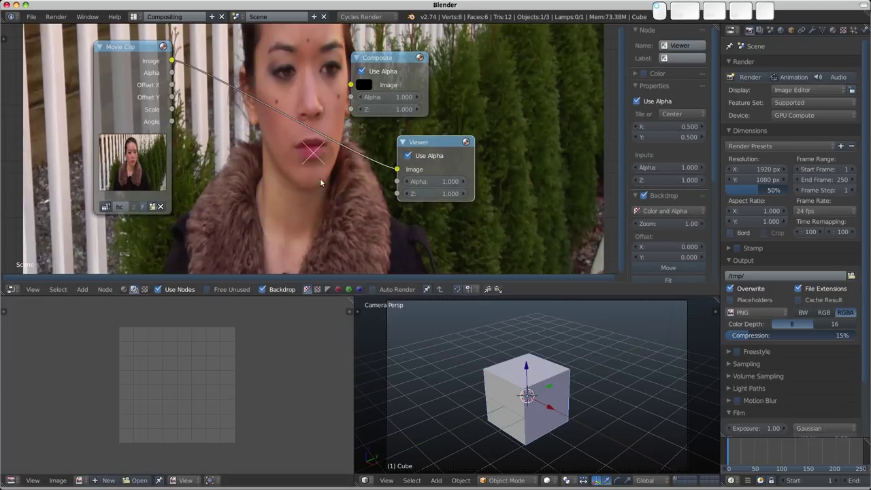
pyautogui.scroll(-2, 655, 231)
pyautogui.click(656, 243)
pyautogui.keyDown('alt'); pyautogui.moveTo(382, 157); pyautogui.dragTo(470, 172, button='middle'); pyautogui.keyUp('alt')
pyautogui.press('v')
pyautogui.press('v')
pyautogui.press('v')
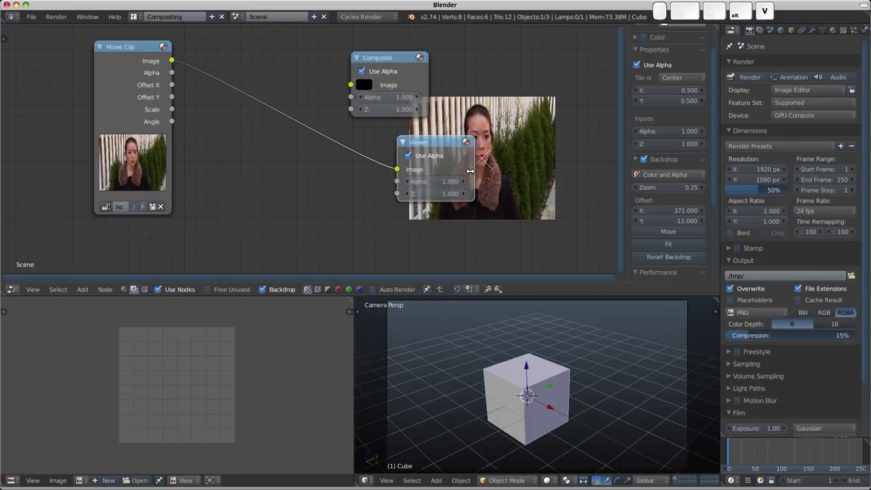
pyautogui.press('v')
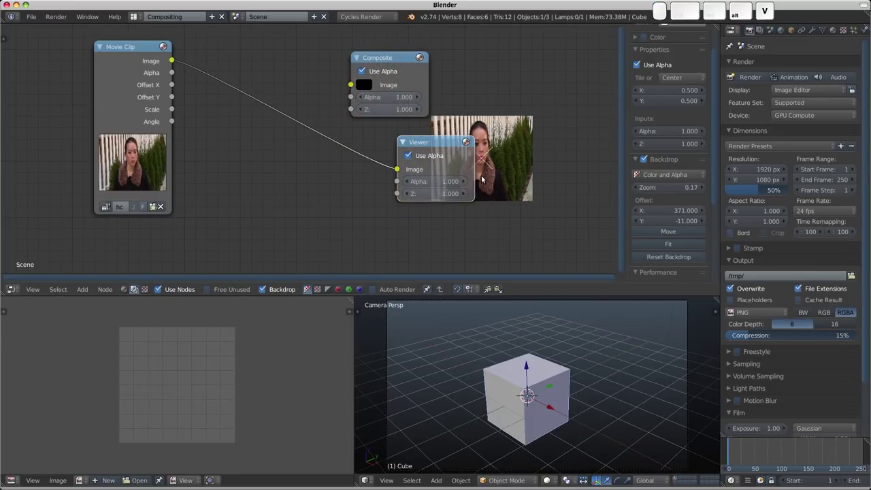
pyautogui.hotkey('alt', 'v')
pyautogui.hotkey('alt', 'v')
pyautogui.hotkey('alt', 'v')
pyautogui.hotkey('alt', 'v')
pyautogui.hotkey('alt', 'v')
pyautogui.click(669, 243)
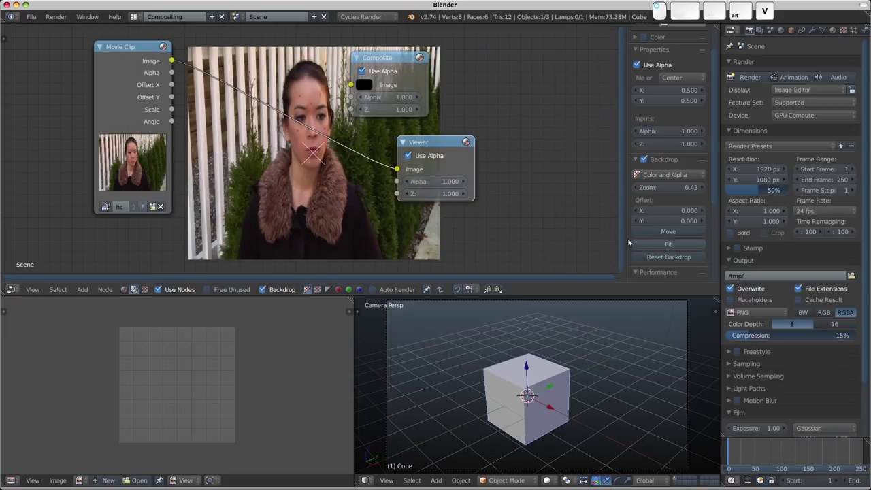
pyautogui.moveTo(573, 235)
pyautogui.mouseDown(button='middle')
pyautogui.moveTo(710, 241)
pyautogui.moveTo(587, 228)
pyautogui.mouseUp(button='middle')
pyautogui.keyDown('alt'); pyautogui.moveTo(360, 205); pyautogui.dragTo(529, 204, button='middle'); pyautogui.keyUp('alt')
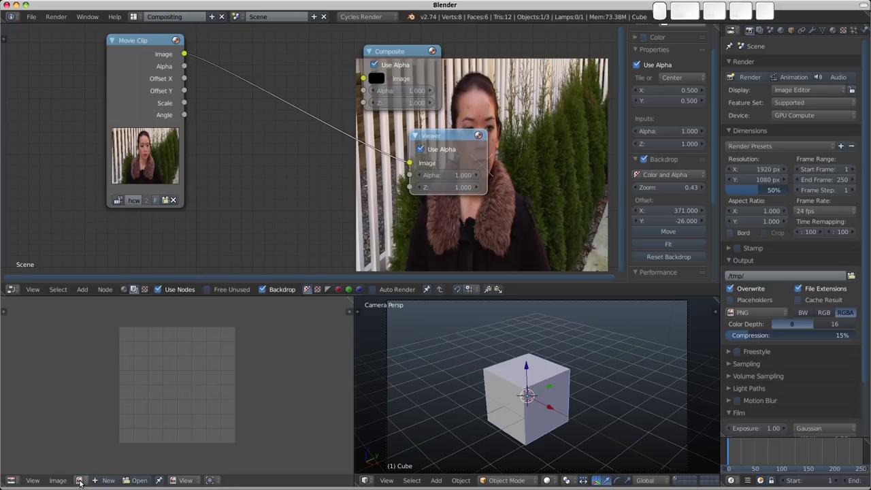
# Show Viewer Node in the lower-left image editor, zoomed and panned to fit the frame.
pyautogui.click(79, 481)
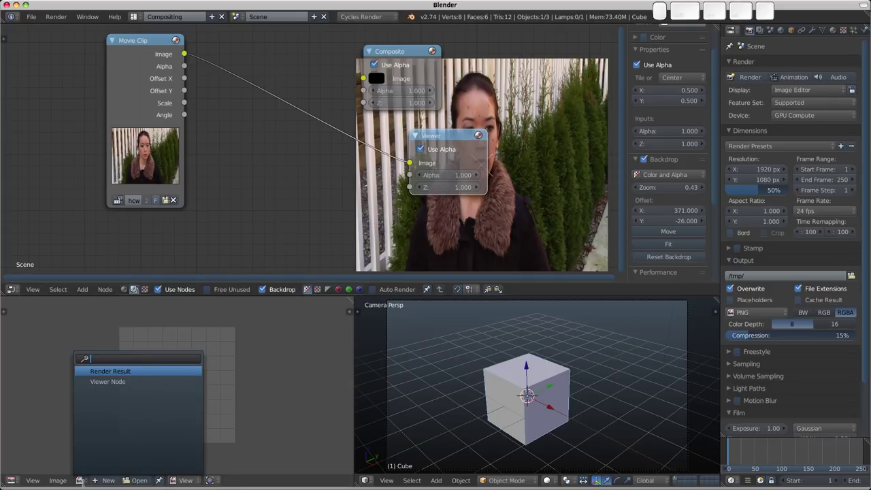
pyautogui.click(109, 383)
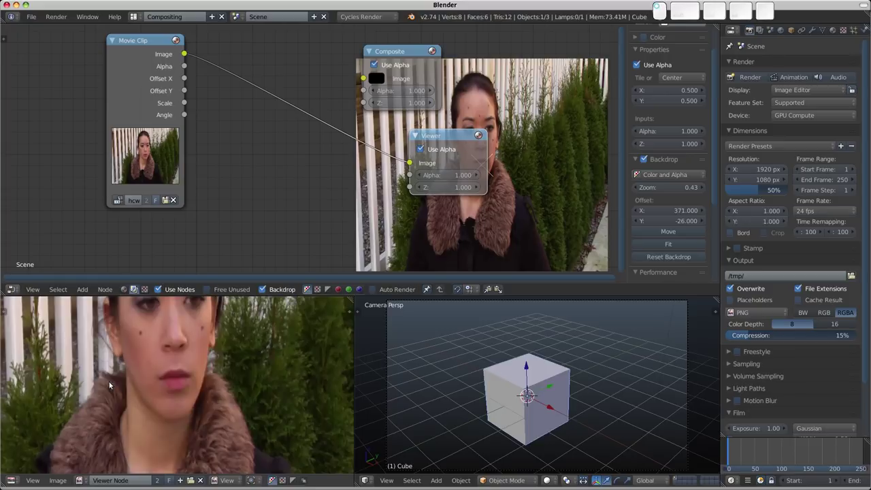
pyautogui.scroll(-3, 195, 388)
pyautogui.scroll(6, 195, 388)
pyautogui.scroll(-3, 195, 389)
pyautogui.moveTo(196, 389); pyautogui.dragTo(194, 353, button='middle')
pyautogui.scroll(2, 196, 354)
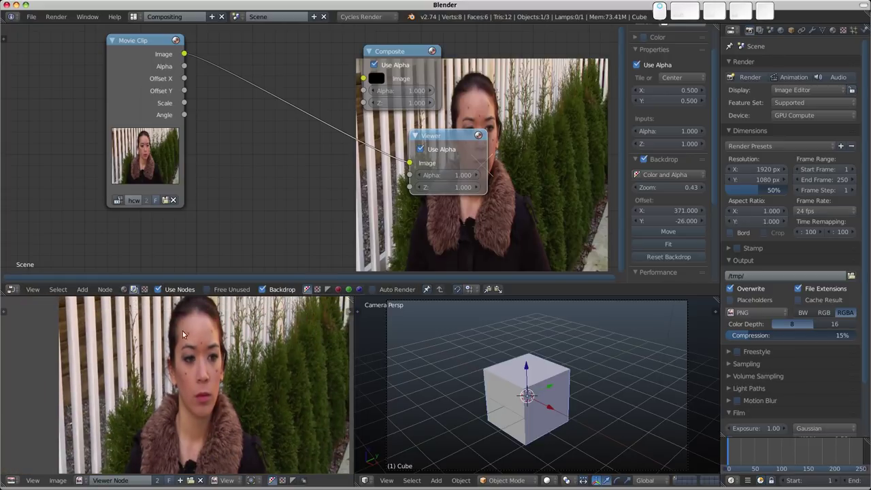
pyautogui.scroll(-2, 216, 359)
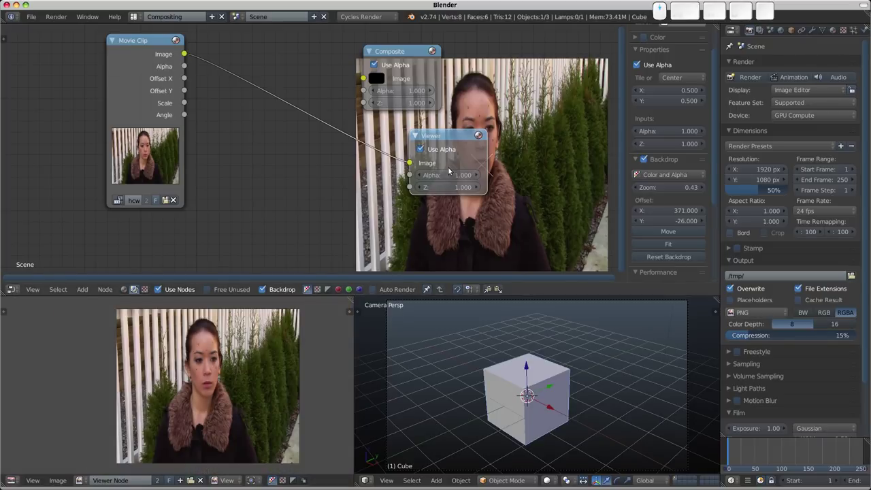
pyautogui.moveTo(272, 171); pyautogui.dragTo(245, 176, button='middle')
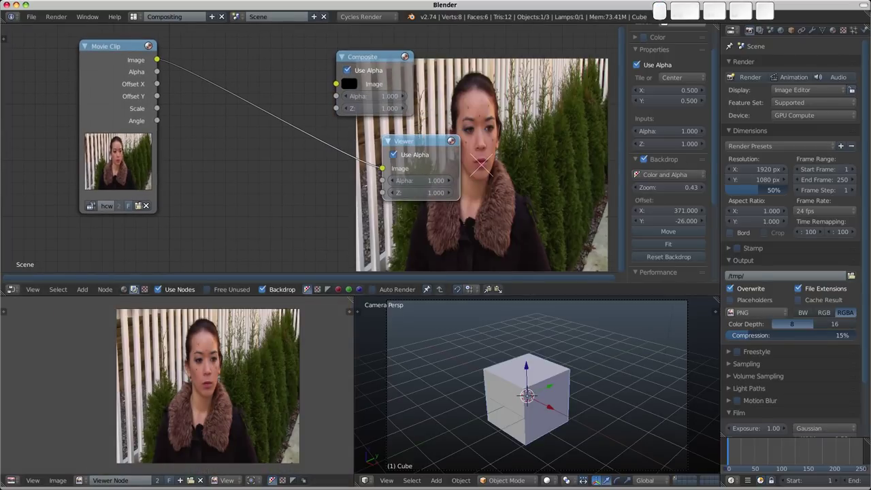
pyautogui.press('super+Tab')
pyautogui.scroll(-2, 414, 249)
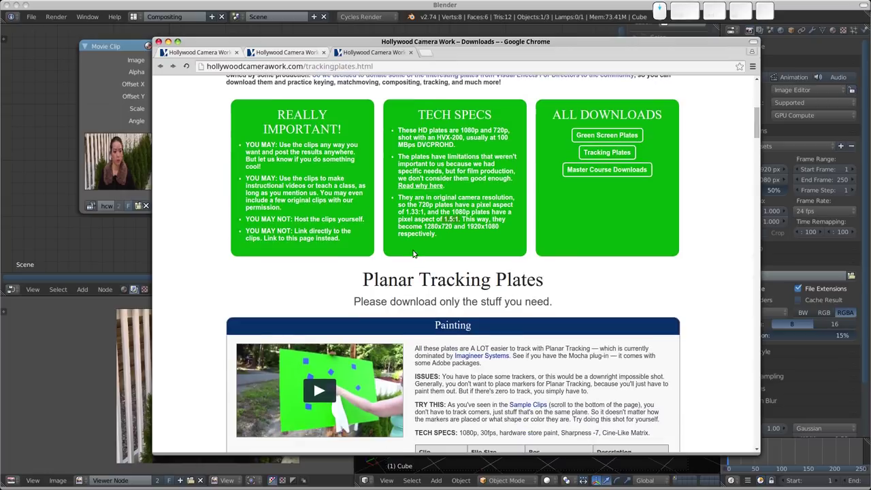
pyautogui.scroll(1, 416, 250)
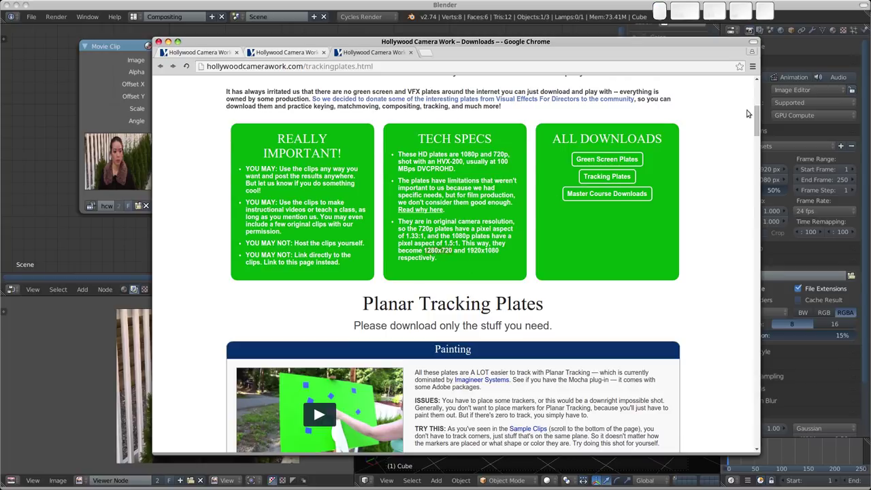
pyautogui.moveTo(757, 120); pyautogui.dragTo(740, 306)
pyautogui.scroll(3, 735, 303)
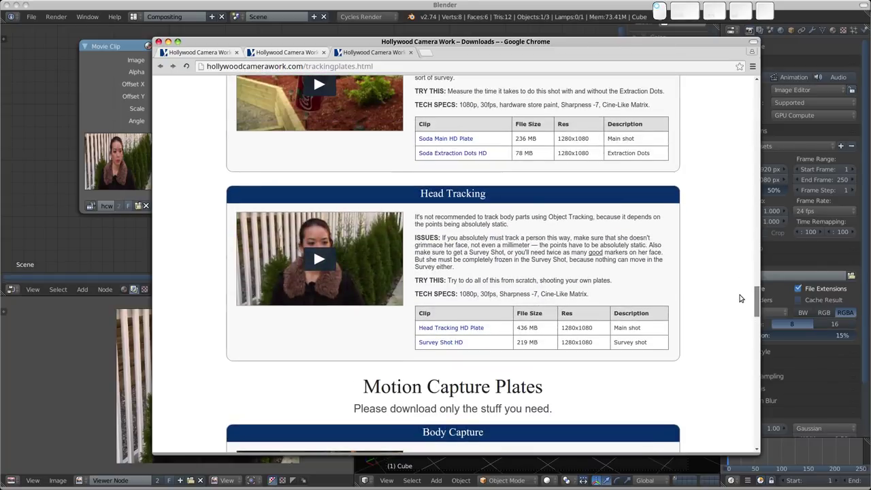
pyautogui.moveTo(562, 342); pyautogui.dragTo(599, 341)
pyautogui.click(585, 345)
pyautogui.scroll(5, 758, 275)
pyautogui.scroll(20, 757, 275)
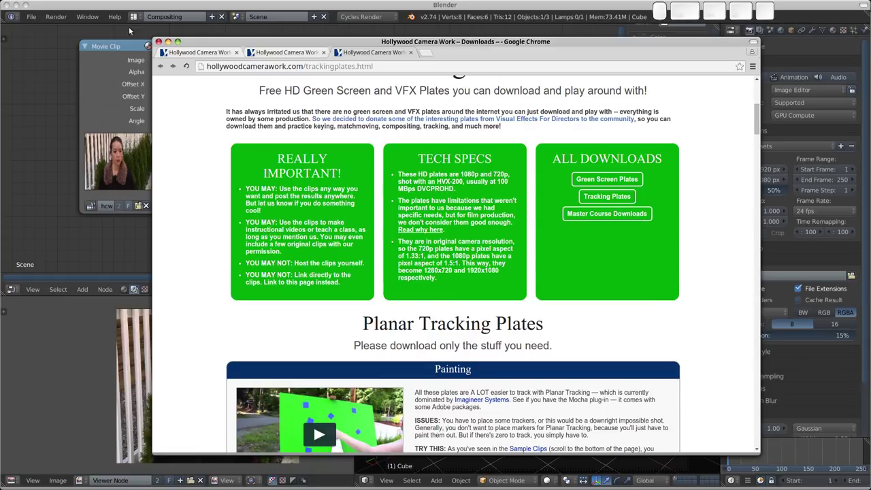
# Set the render resolution to 1280 x 720 at 100%.
pyautogui.click(169, 42)
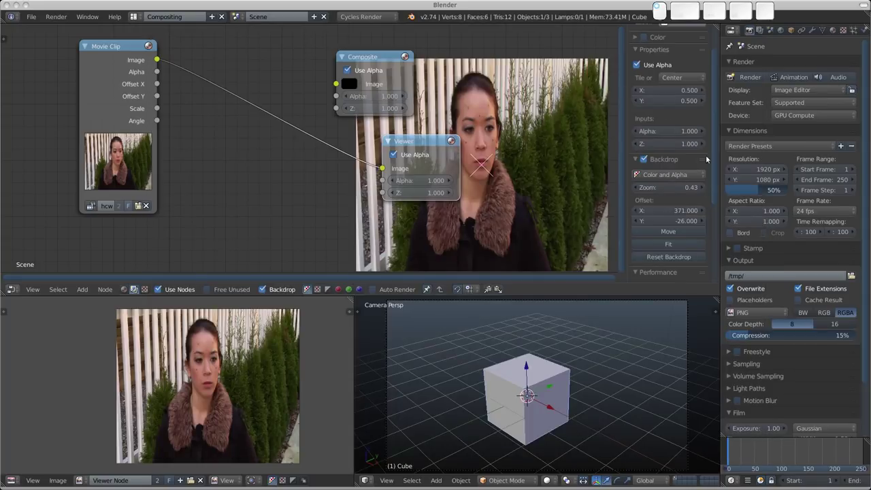
pyautogui.moveTo(721, 153); pyautogui.dragTo(659, 153)
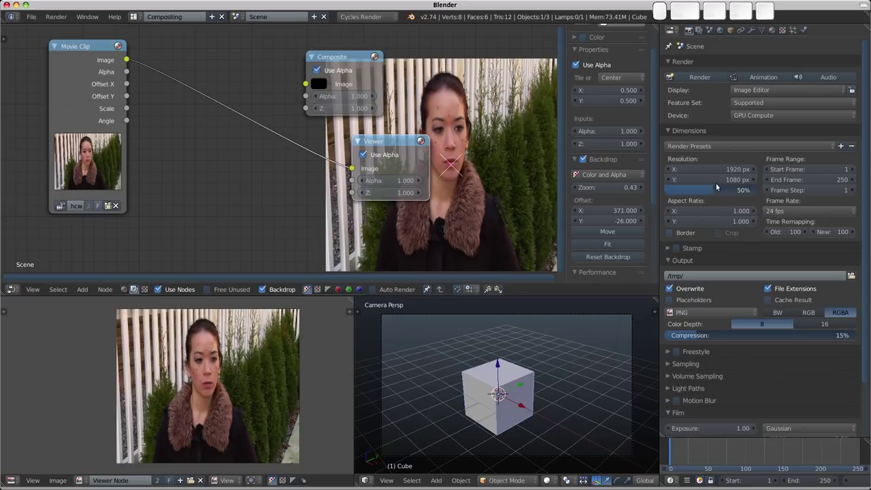
pyautogui.click(719, 169)
pyautogui.write('1280')
pyautogui.press('Tab')
pyautogui.write('720')
pyautogui.press('Return')
pyautogui.click(714, 190)
pyautogui.write('100')
pyautogui.press('Return')
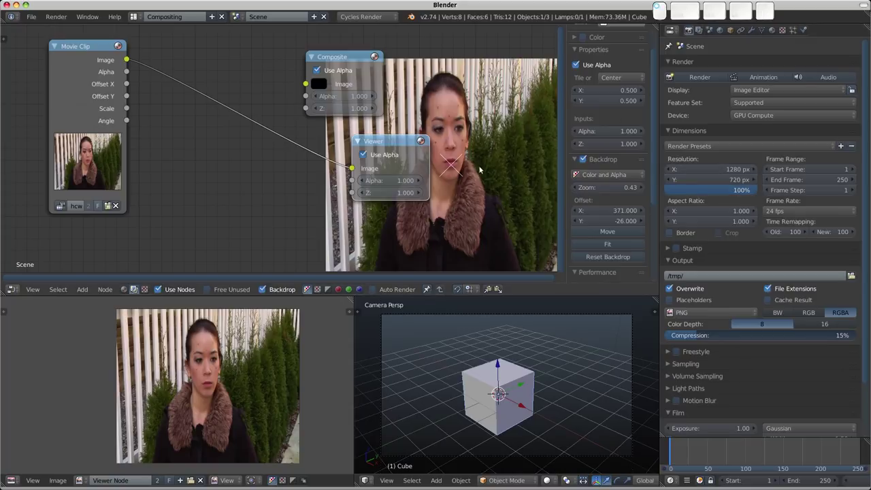
# Insert a Distort > Scale node between clip and viewer, set to Render Size.
pyautogui.keyDown('alt'); pyautogui.moveTo(488, 179); pyautogui.dragTo(433, 157, button='middle'); pyautogui.keyUp('alt')
pyautogui.moveTo(96, 92); pyautogui.dragTo(66, 106)
pyautogui.hotkey('shift', 'a')
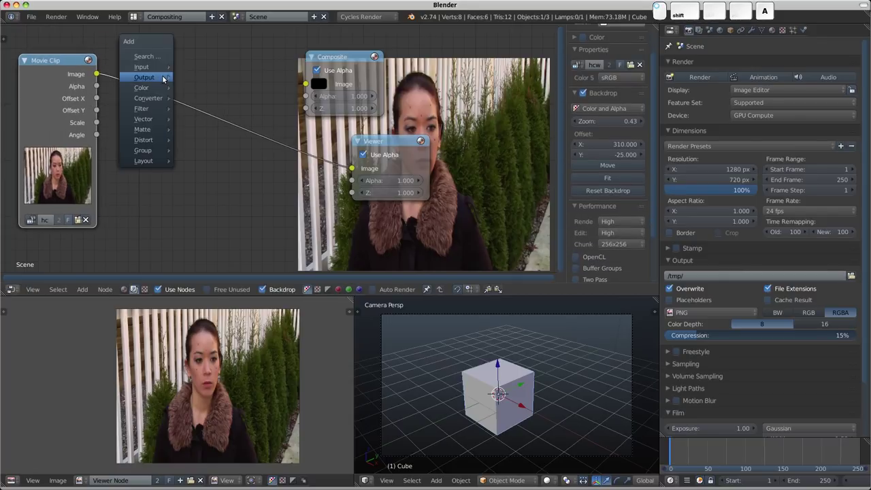
pyautogui.moveTo(158, 139)
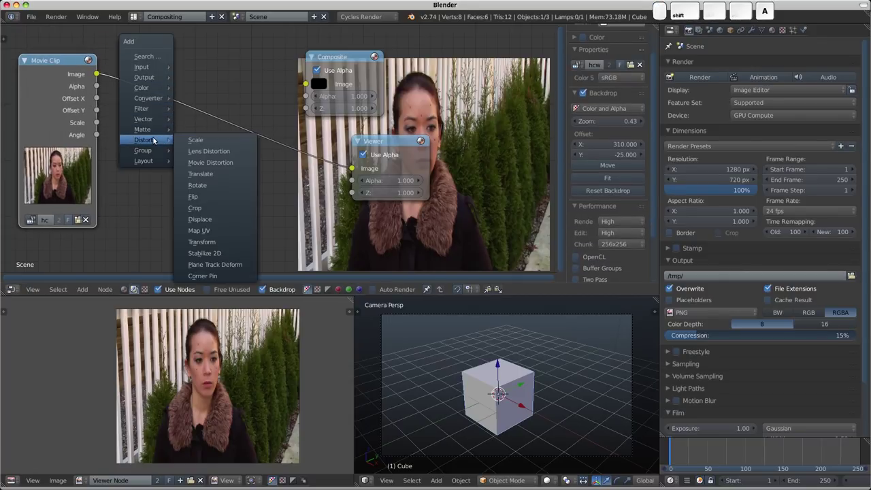
pyautogui.click(198, 141)
pyautogui.click(136, 85)
pyautogui.click(148, 86)
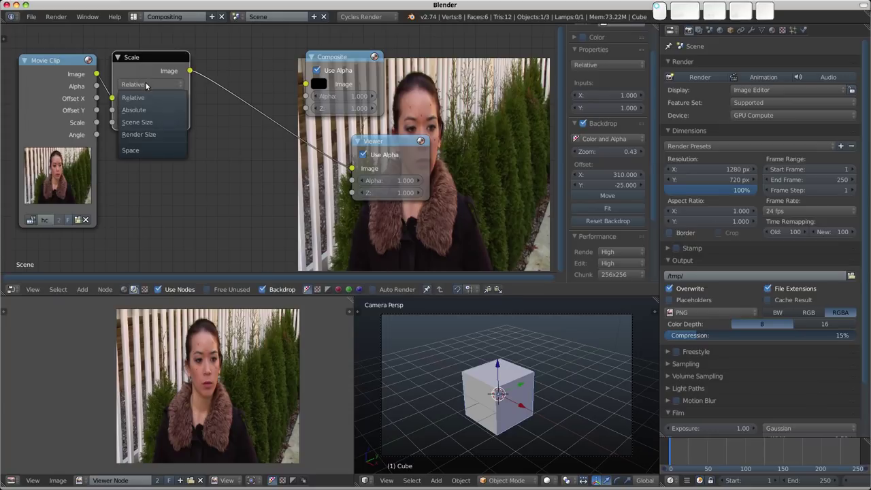
pyautogui.click(147, 135)
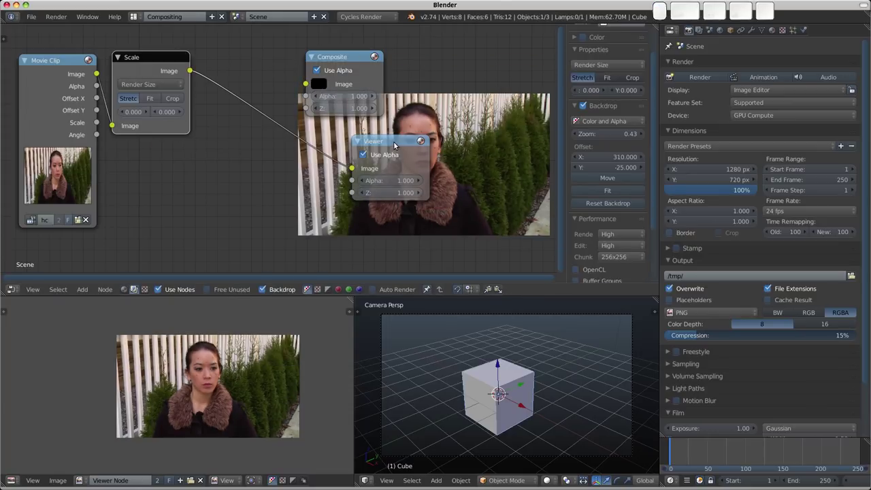
pyautogui.moveTo(398, 145); pyautogui.dragTo(503, 35)
pyautogui.keyDown('alt'); pyautogui.moveTo(444, 185); pyautogui.dragTo(441, 210, button='middle'); pyautogui.keyUp('alt')
pyautogui.moveTo(201, 393); pyautogui.dragTo(177, 384, button='middle')
pyautogui.scroll(1, 178, 384)
pyautogui.keyDown('alt'); pyautogui.moveTo(447, 198); pyautogui.dragTo(448, 204, button='middle'); pyautogui.keyUp('alt')
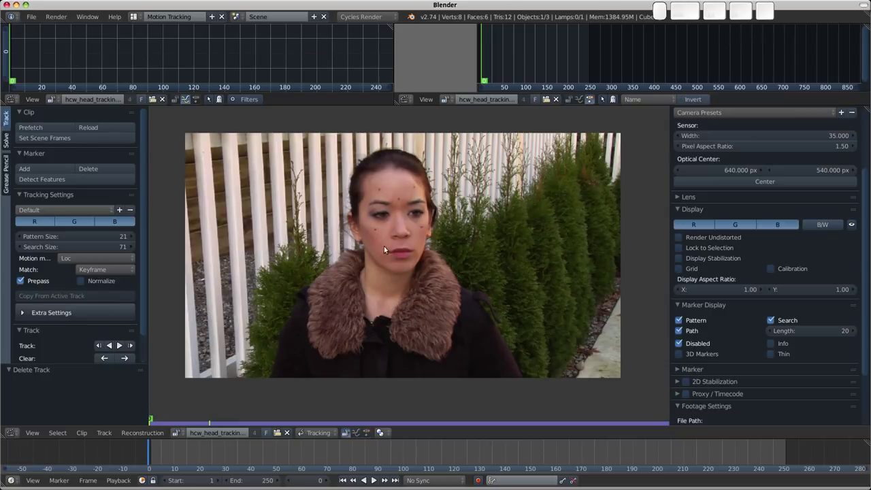
# Add a tracking marker on the forehead dot and centre the dot in its pattern preview.
pyautogui.scroll(2, 384, 241)
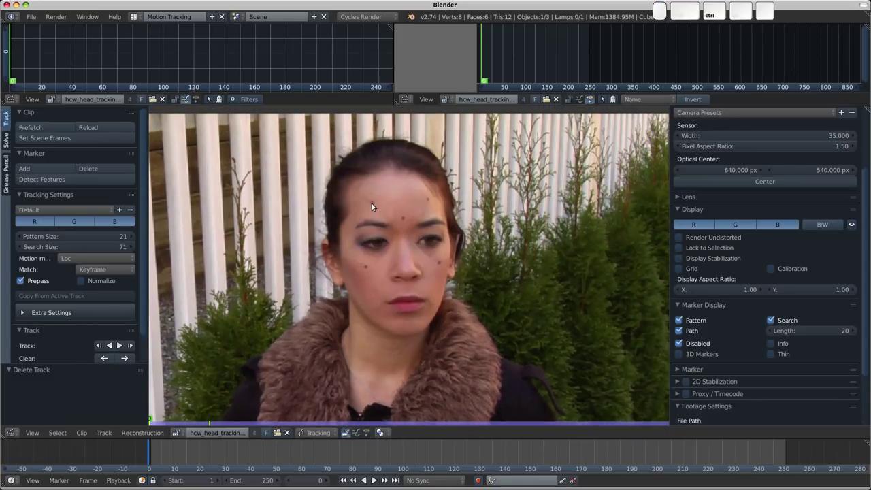
pyautogui.keyDown('ctrl'); pyautogui.click(372, 204); pyautogui.keyUp('ctrl')
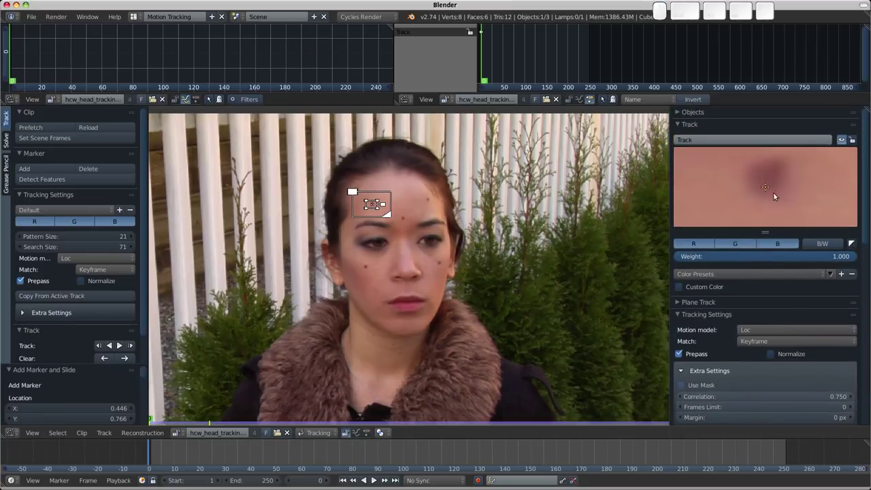
pyautogui.moveTo(763, 189)
pyautogui.mouseDown()
pyautogui.moveTo(766, 207)
pyautogui.moveTo(774, 195)
pyautogui.moveTo(736, 181)
pyautogui.moveTo(782, 193)
pyautogui.moveTo(775, 196)
pyautogui.mouseUp()
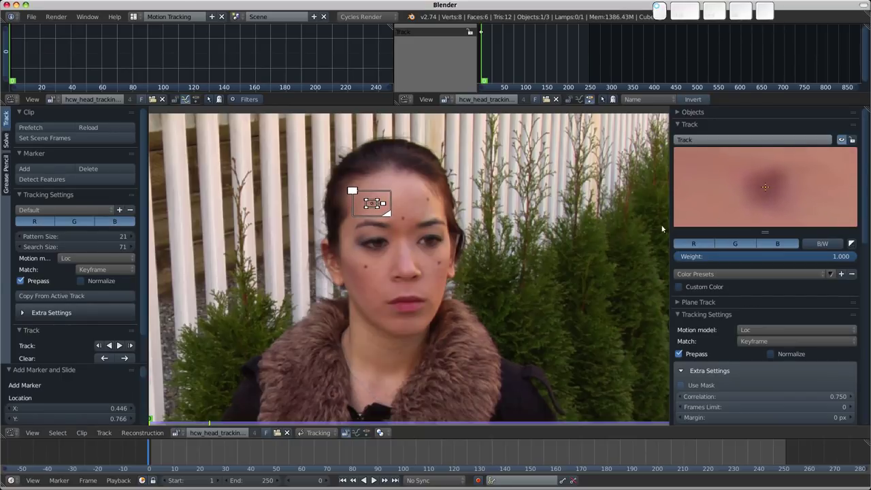
pyautogui.scroll(4, 363, 219)
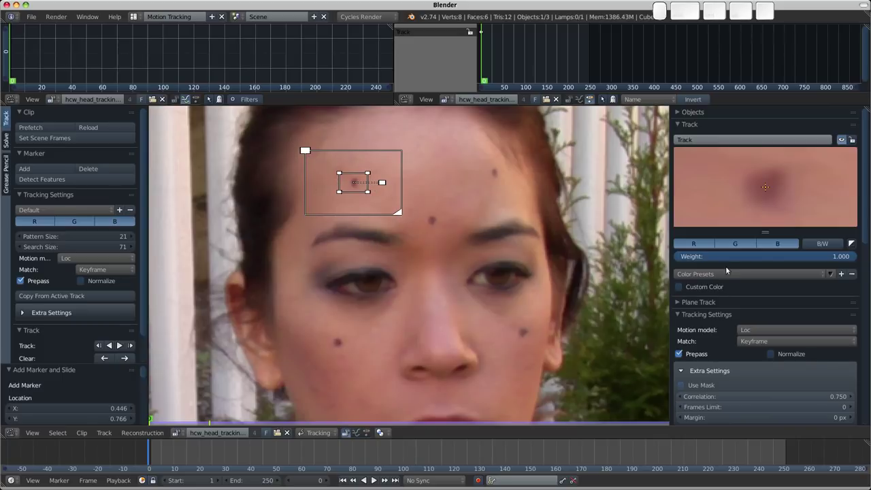
pyautogui.scroll(-8, 740, 271)
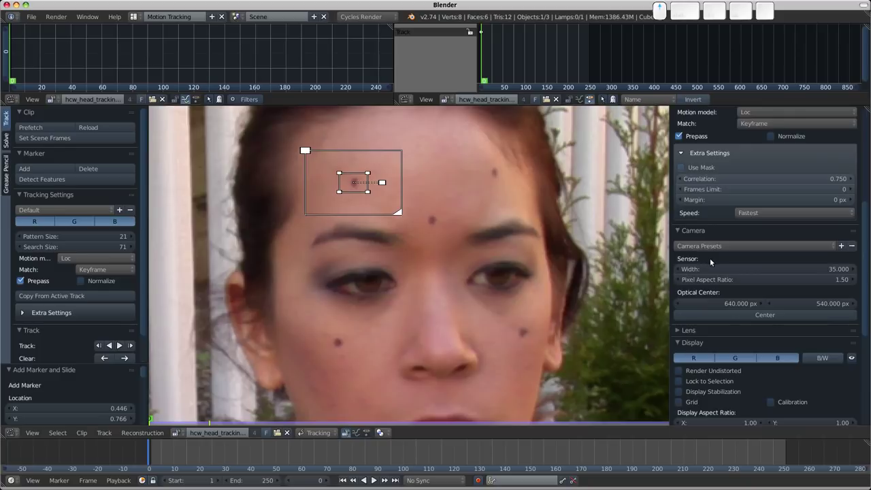
pyautogui.scroll(-4, 710, 258)
pyautogui.scroll(-3, 696, 267)
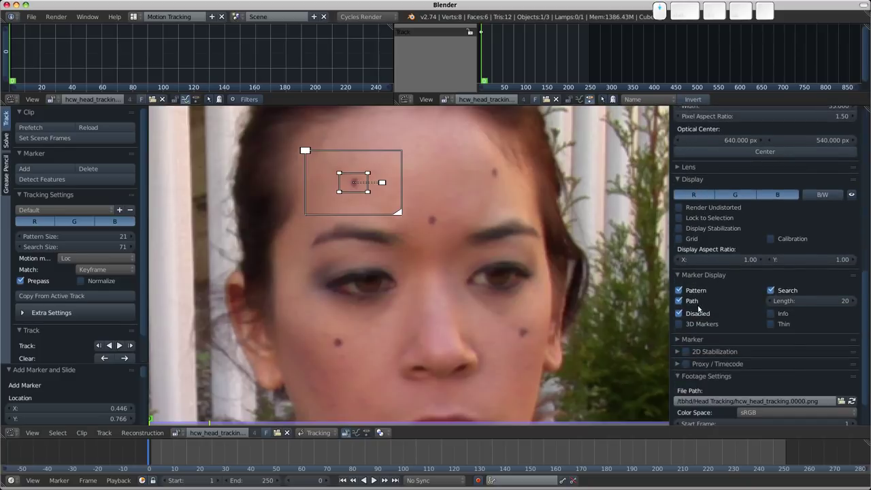
# Turn off Marker Display > Search so only pattern boxes show, with the whole head in view.
pyautogui.click(771, 290)
pyautogui.click(771, 290)
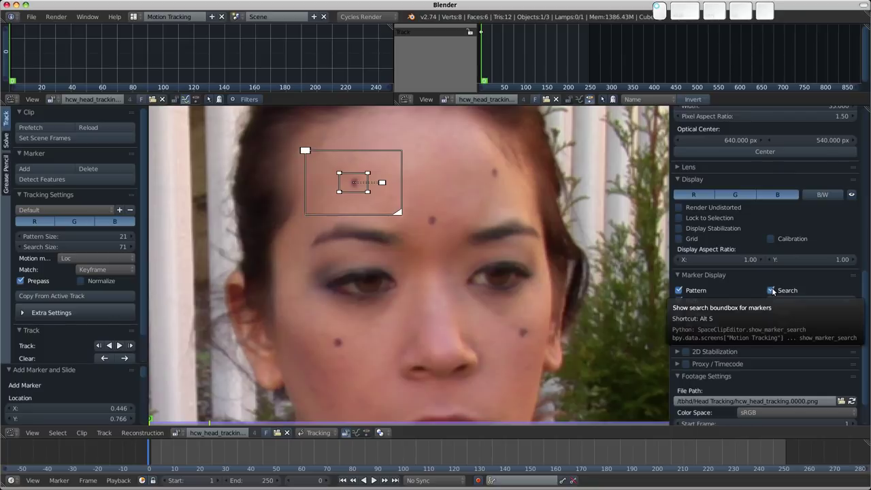
pyautogui.click(772, 290)
pyautogui.scroll(5, 760, 304)
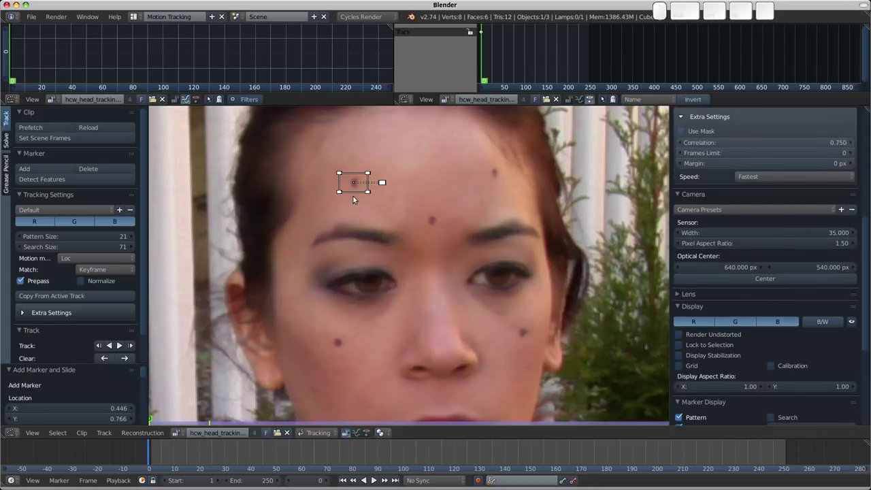
pyautogui.scroll(-5, 777, 316)
pyautogui.click(771, 290)
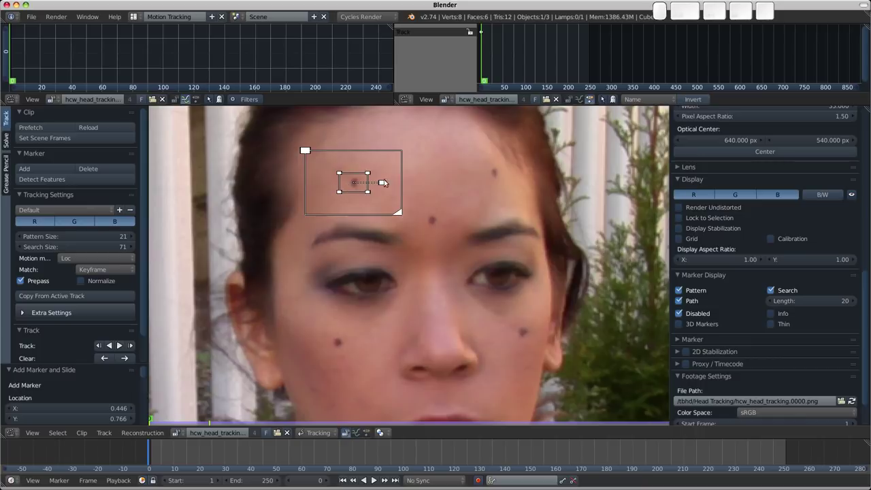
pyautogui.click(772, 291)
pyautogui.scroll(12, 762, 308)
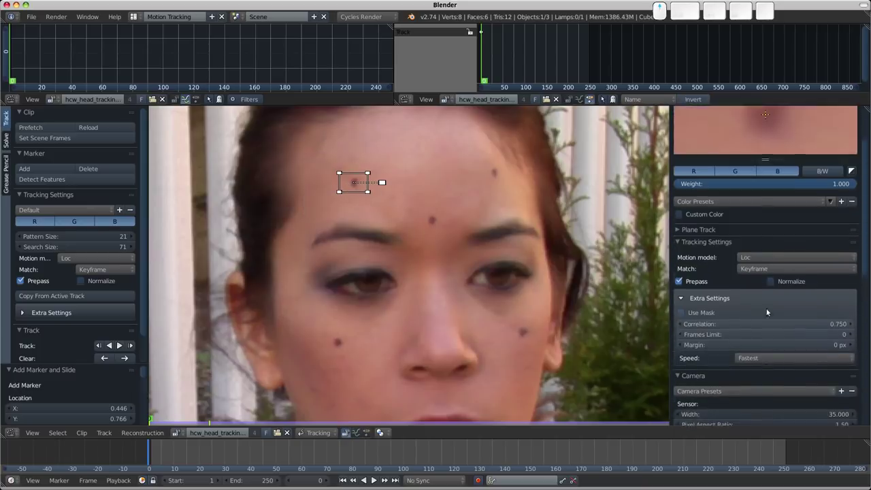
pyautogui.scroll(1, 767, 300)
pyautogui.scroll(-3, 276, 270)
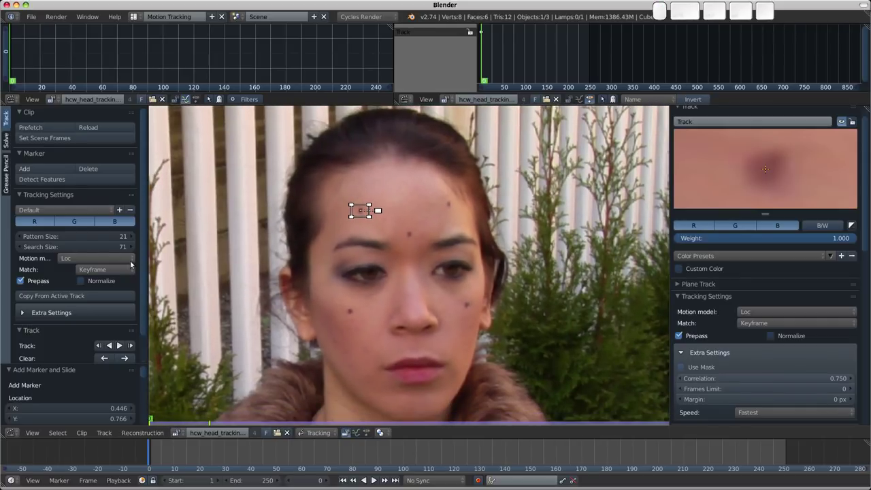
# Track the forehead marker forward to frame 250, re-enabling it once, then return to frame 1.
pyautogui.scroll(-2, 72, 294)
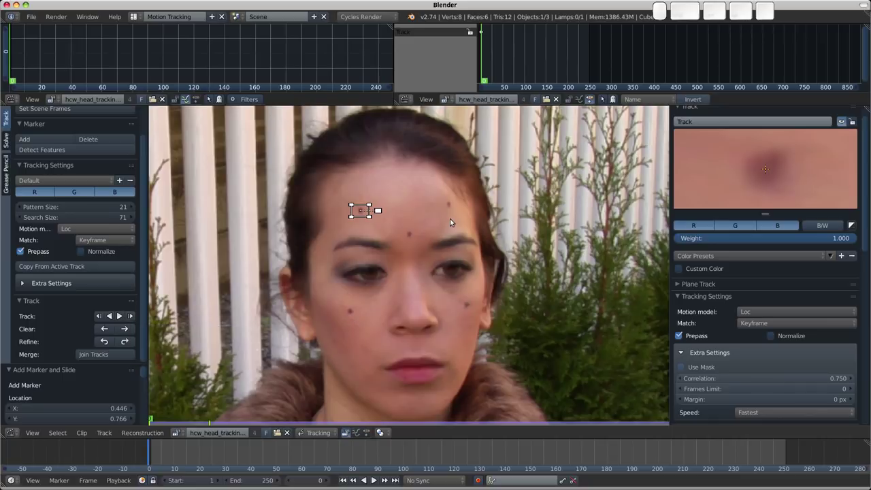
pyautogui.hotkey('ctrl', 't')
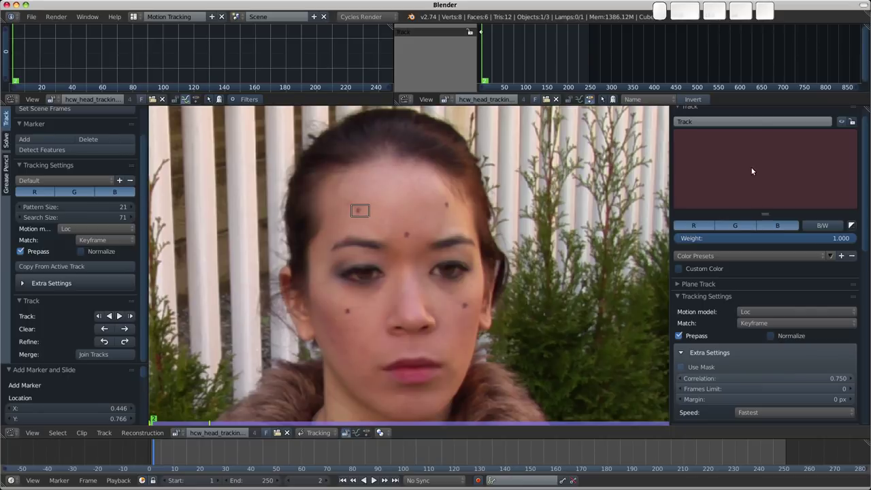
pyautogui.click(842, 121)
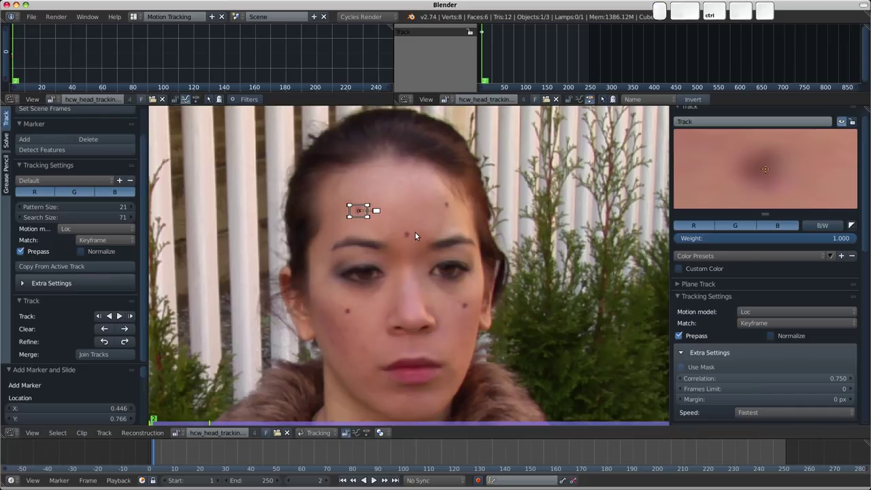
pyautogui.hotkey('ctrl', 't')
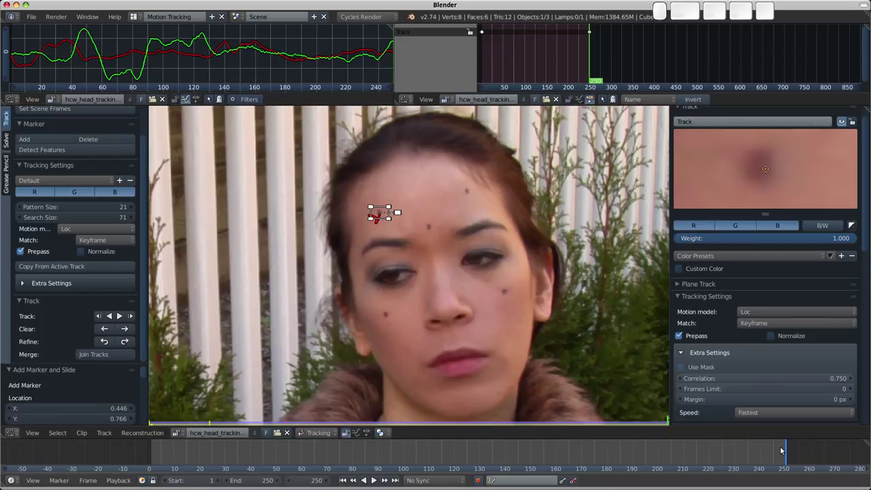
pyautogui.moveTo(749, 470)
pyautogui.mouseDown()
pyautogui.moveTo(320, 470)
pyautogui.moveTo(155, 455)
pyautogui.mouseUp()
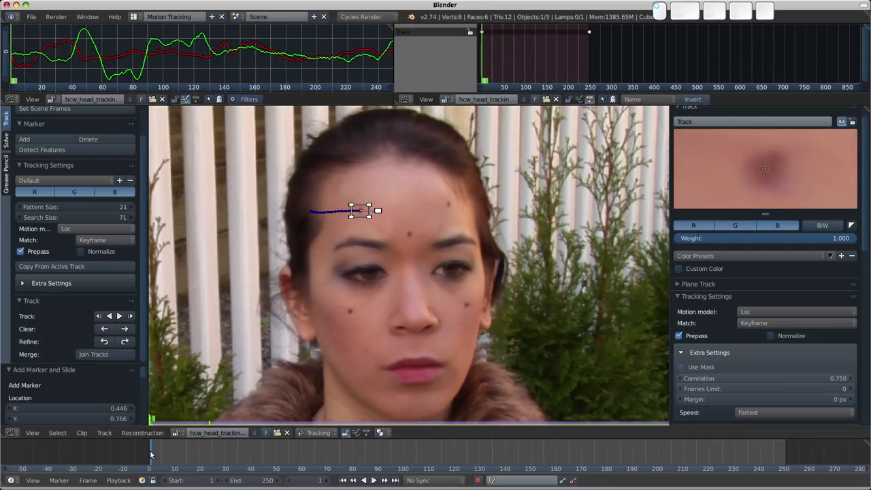
pyautogui.press('Left')
pyautogui.press('Left')
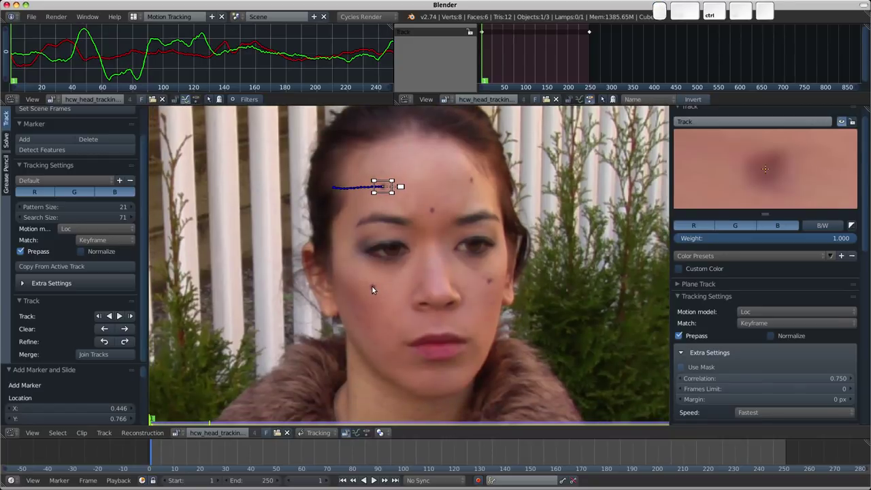
# Add marker Track.001 on the cheek dot and track it forward with Ctrl+T.
pyautogui.keyDown('ctrl'); pyautogui.click(372, 286); pyautogui.keyUp('ctrl')
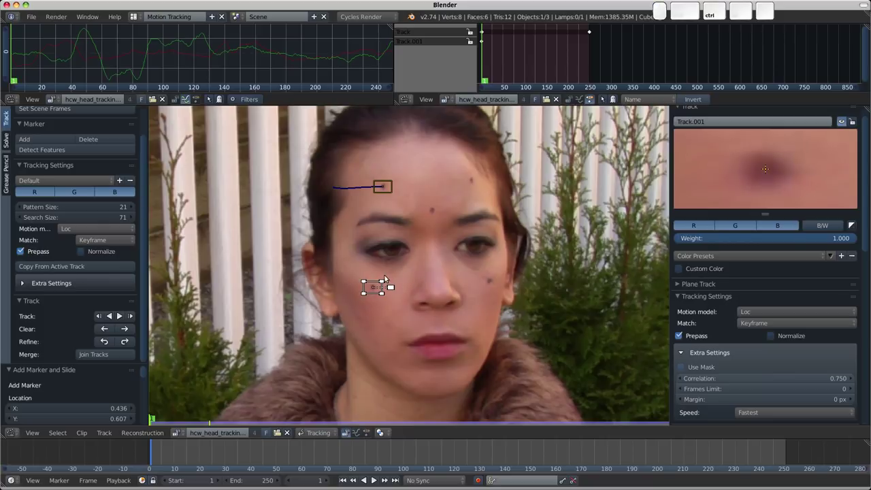
pyautogui.hotkey('ctrl', 't')
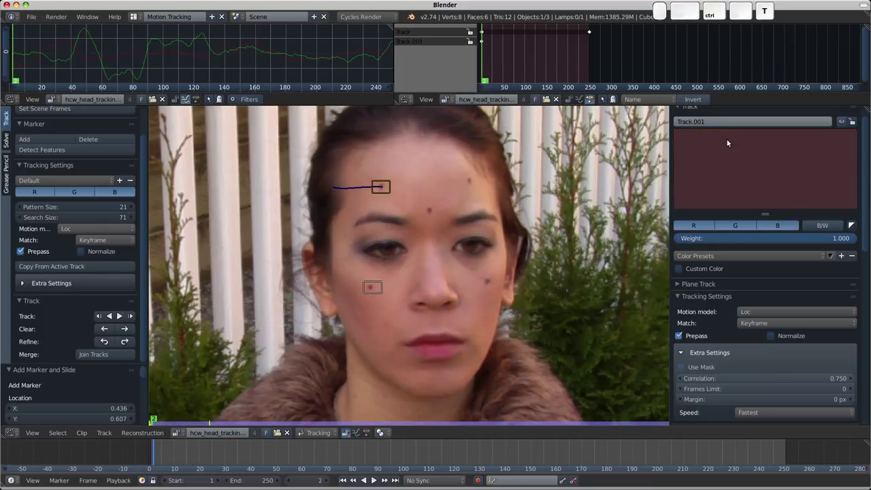
pyautogui.click(373, 288)
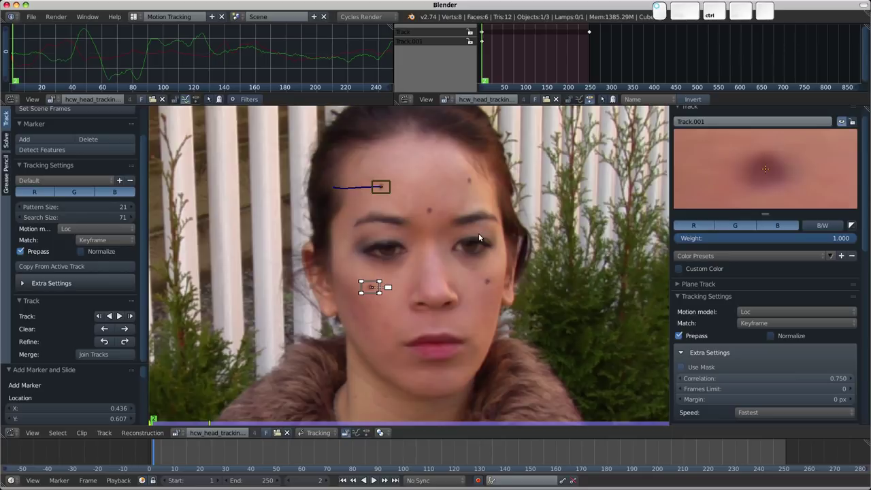
pyautogui.hotkey('ctrl', 't')
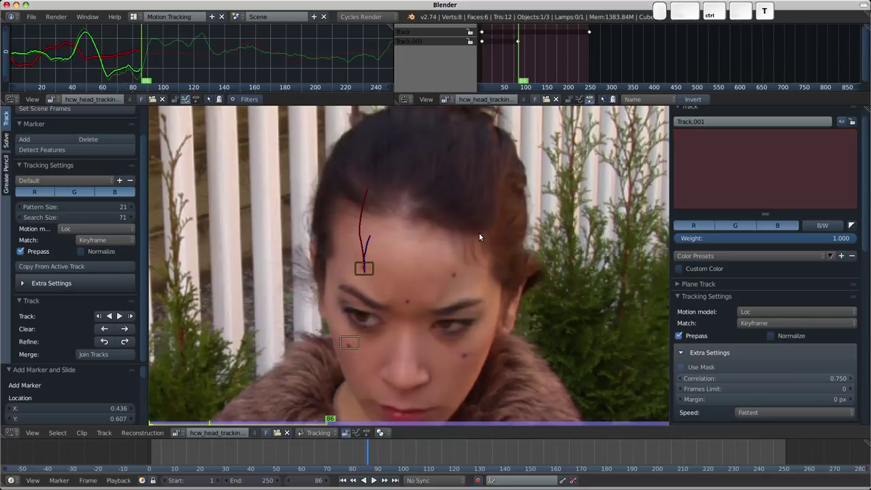
# Check the cheek track around frames 82–86, where tracking stopped.
pyautogui.click(366, 455)
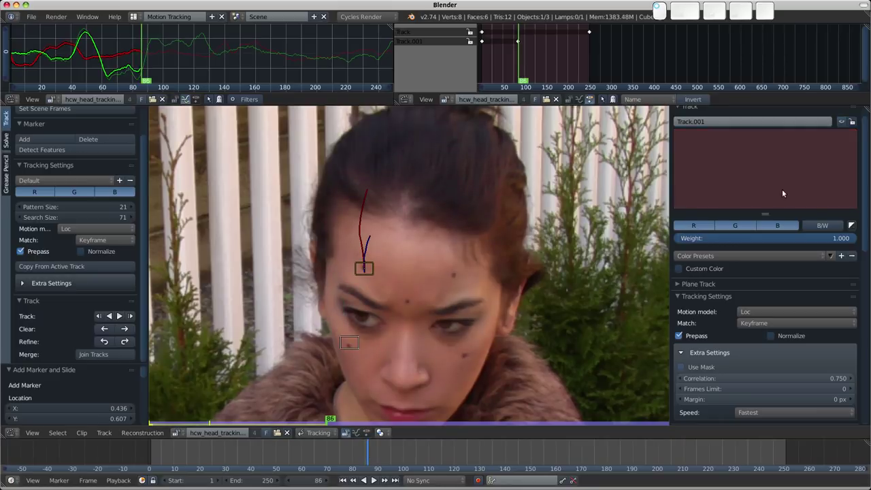
pyautogui.click(368, 456)
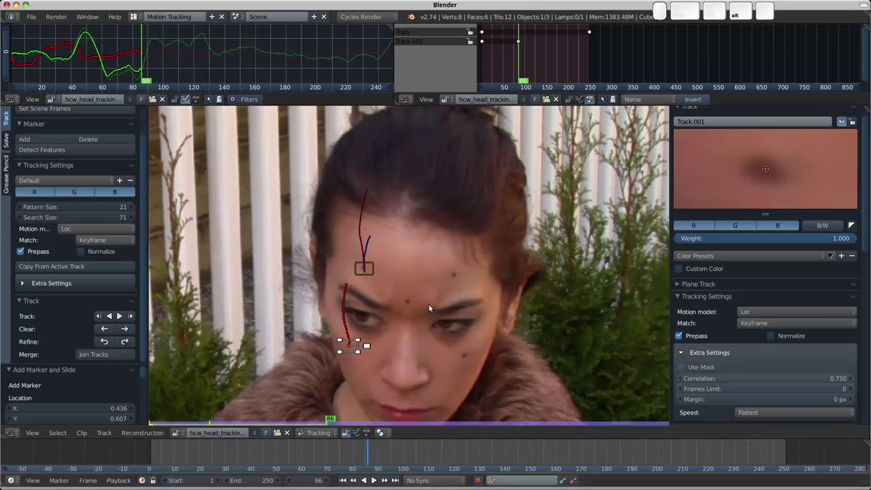
pyautogui.hotkey('alt', 'Left')
pyautogui.hotkey('alt', 'Left')
pyautogui.hotkey('alt', 'Left')
pyautogui.hotkey('alt', 'Left')
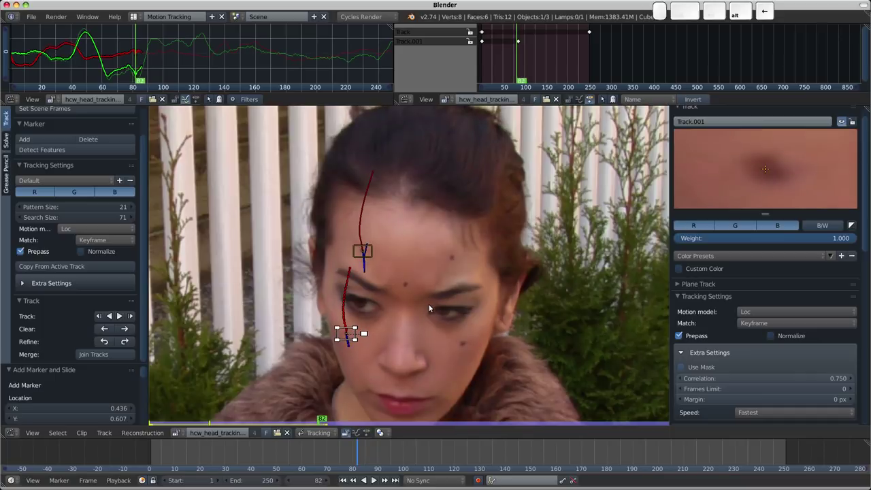
pyautogui.hotkey('alt', 'Right')
pyautogui.hotkey('alt', 'Right')
pyautogui.hotkey('alt', 'Right')
pyautogui.hotkey('alt', 'Right')
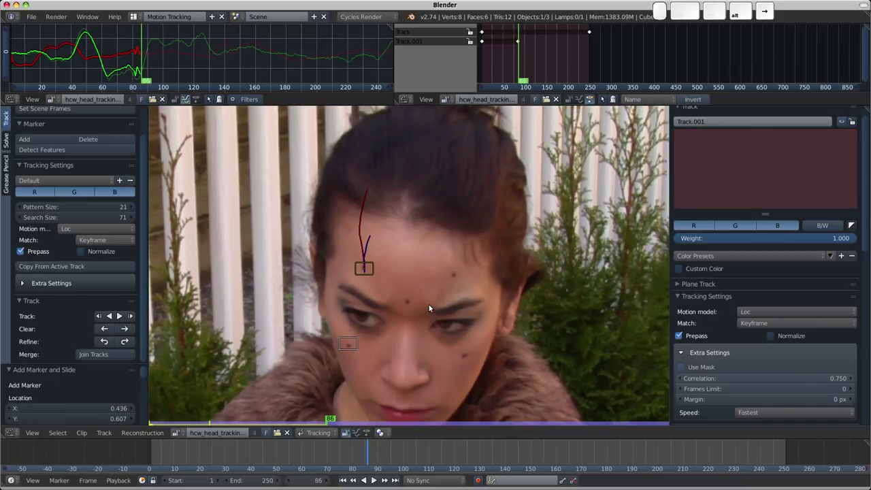
pyautogui.click(346, 342)
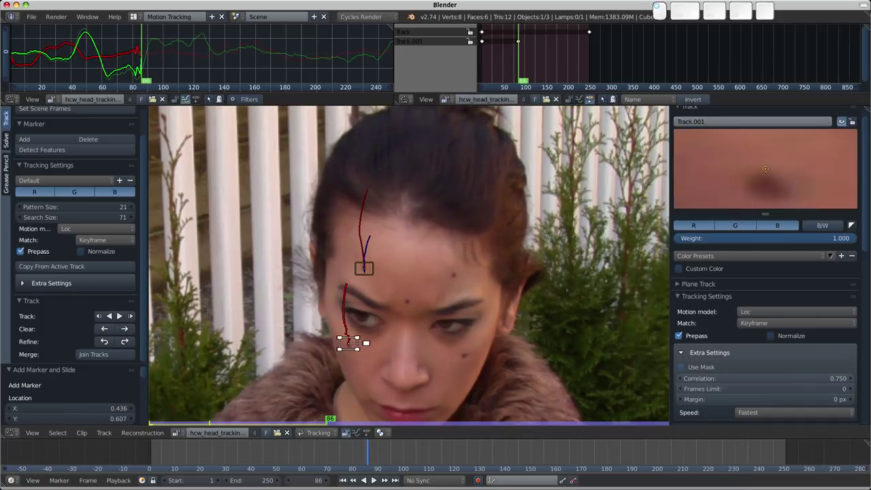
# Set Correlation to 0.600, track the cheek marker forward, then scrub back to frame 122.
pyautogui.scroll(-1, 733, 316)
pyautogui.scroll(-3, 733, 316)
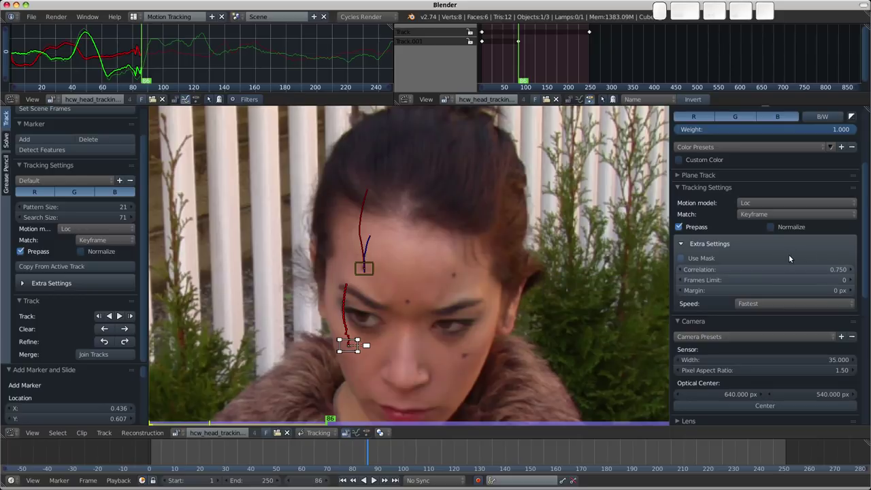
pyautogui.scroll(4, 749, 265)
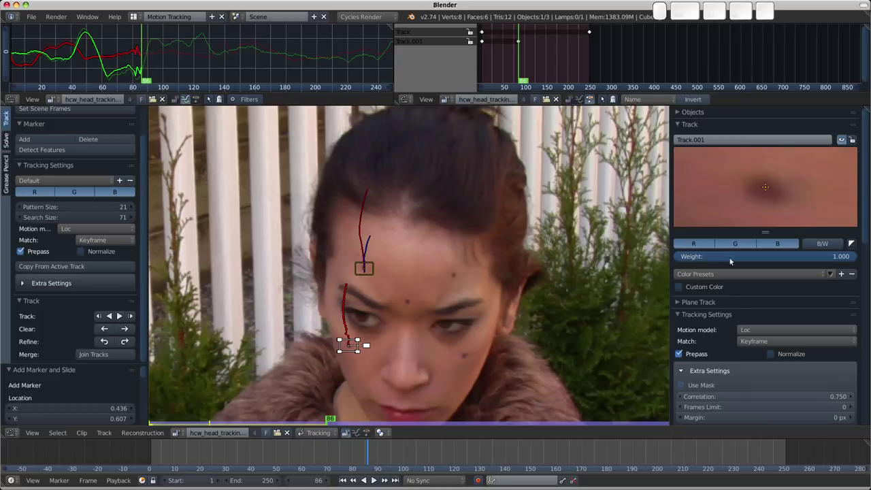
pyautogui.scroll(-3, 759, 315)
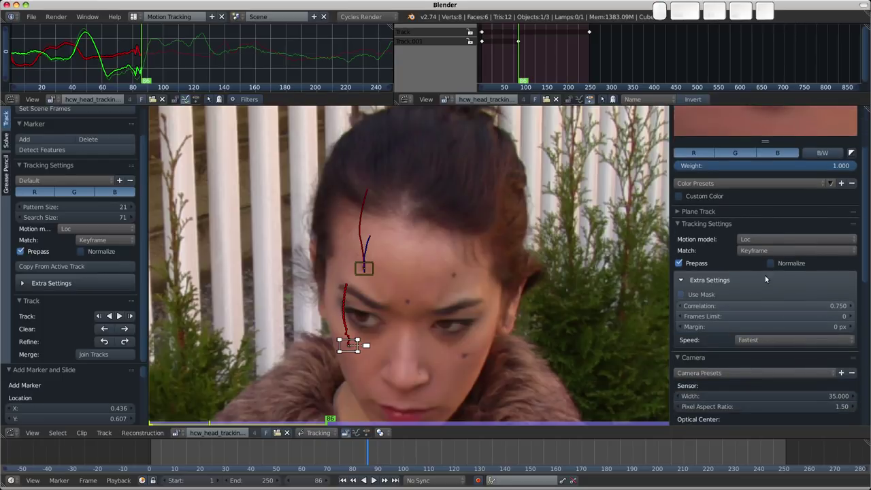
pyautogui.scroll(3, 764, 273)
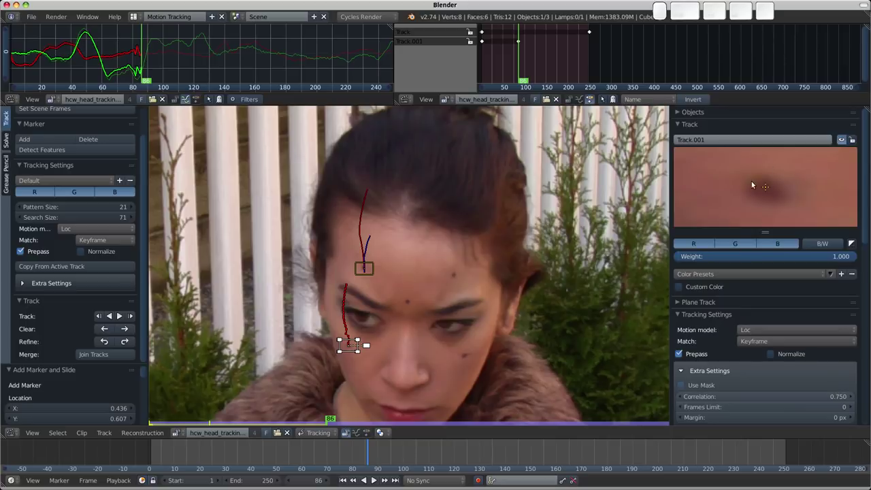
pyautogui.scroll(-5, 761, 282)
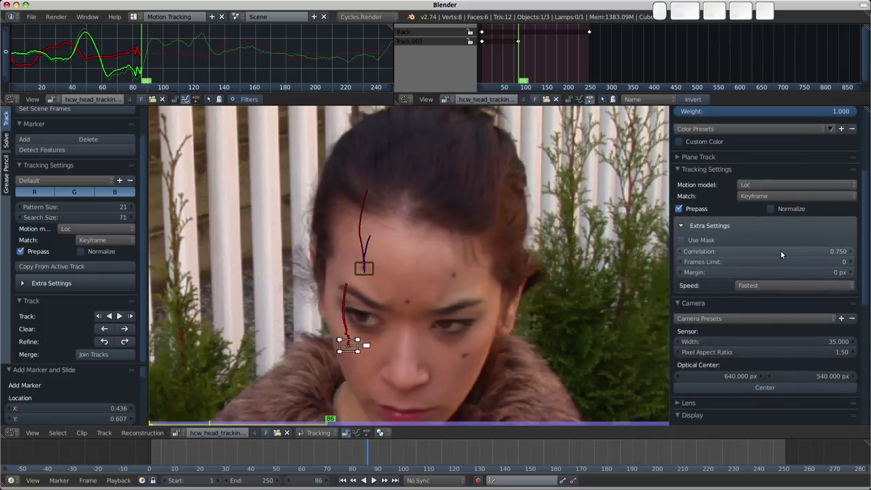
pyautogui.scroll(2, 784, 250)
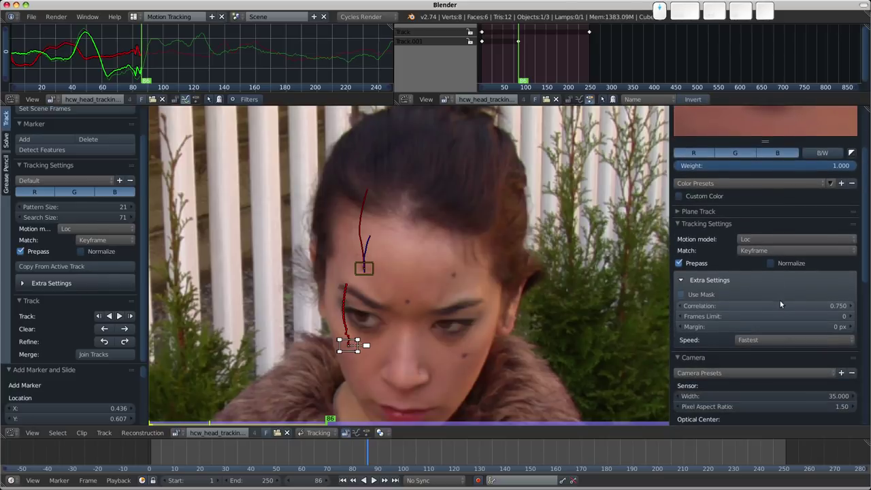
pyautogui.click(781, 306)
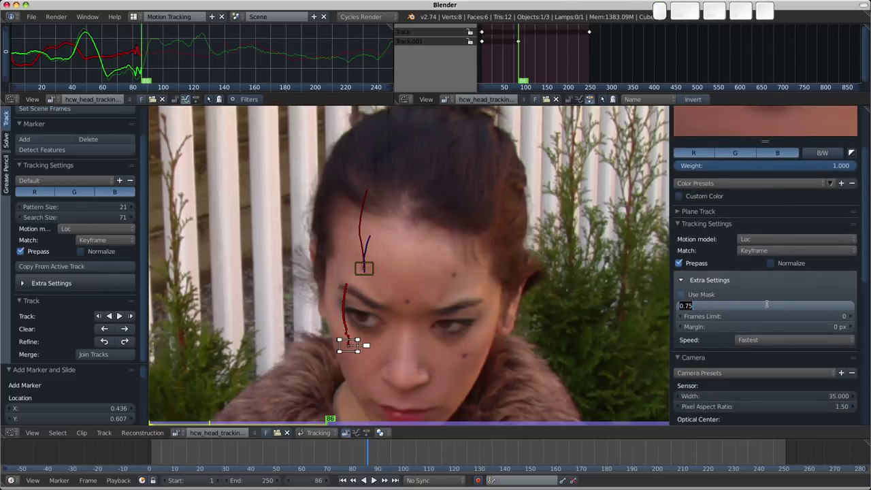
pyautogui.write('0.6')
pyautogui.press('Return')
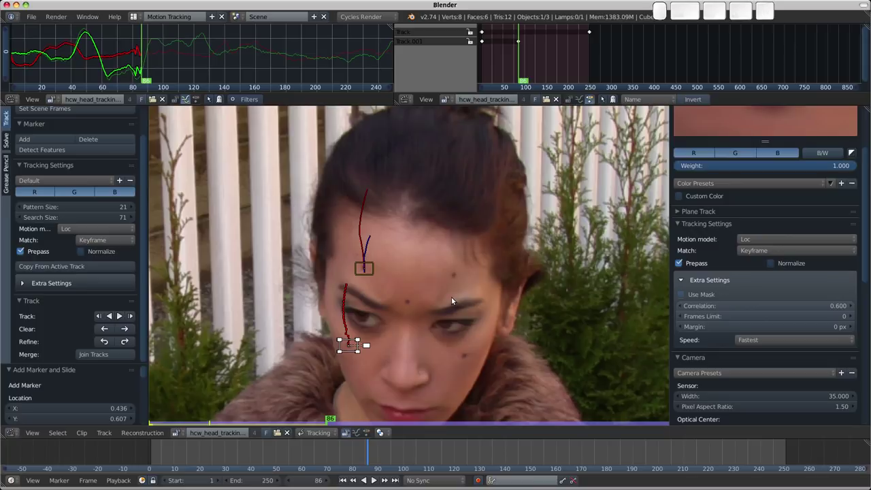
pyautogui.hotkey('ctrl', 't')
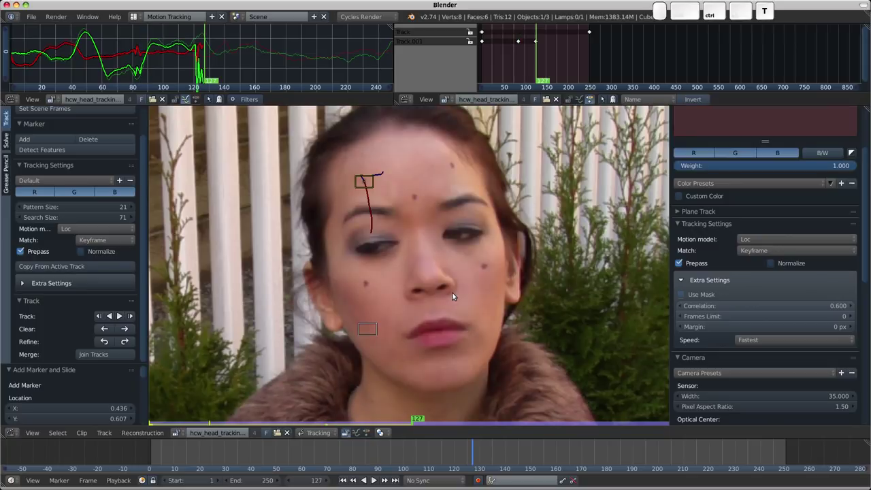
pyautogui.moveTo(470, 454); pyautogui.dragTo(458, 449)
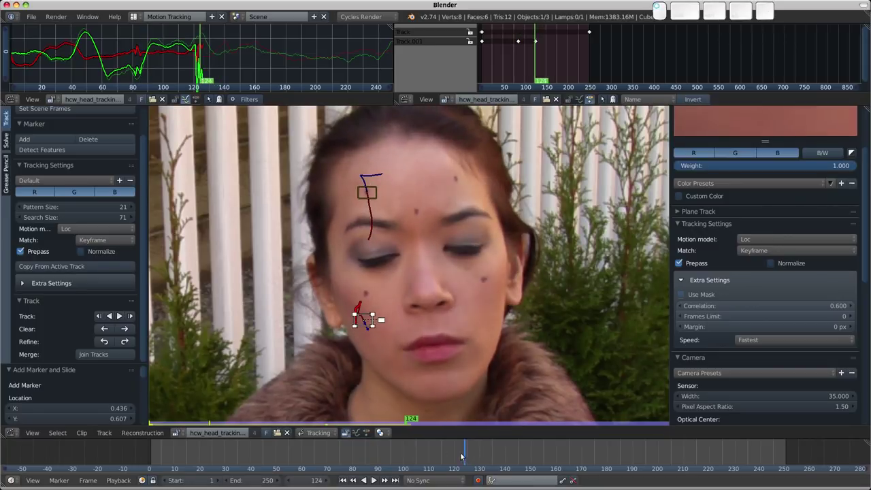
# Track the cheek marker backwards to frame 111 and clear its track after that frame.
pyautogui.hotkey('shift', 'ctrl', 't')
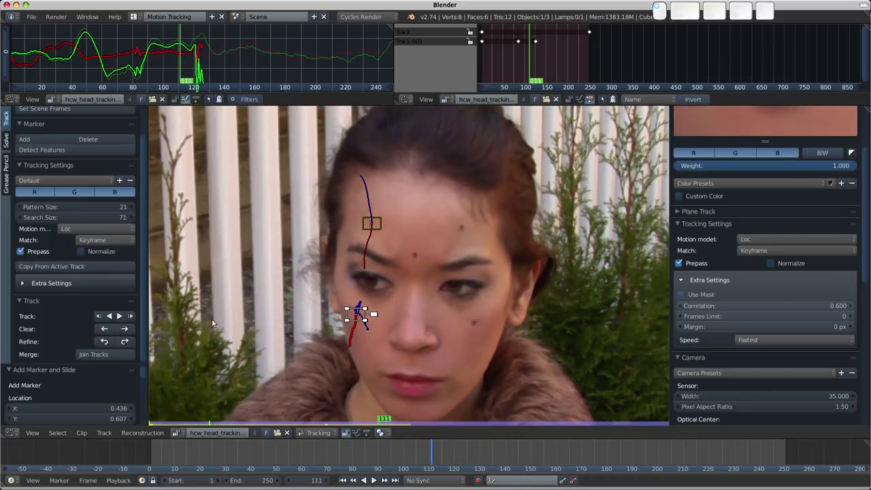
pyautogui.click(125, 329)
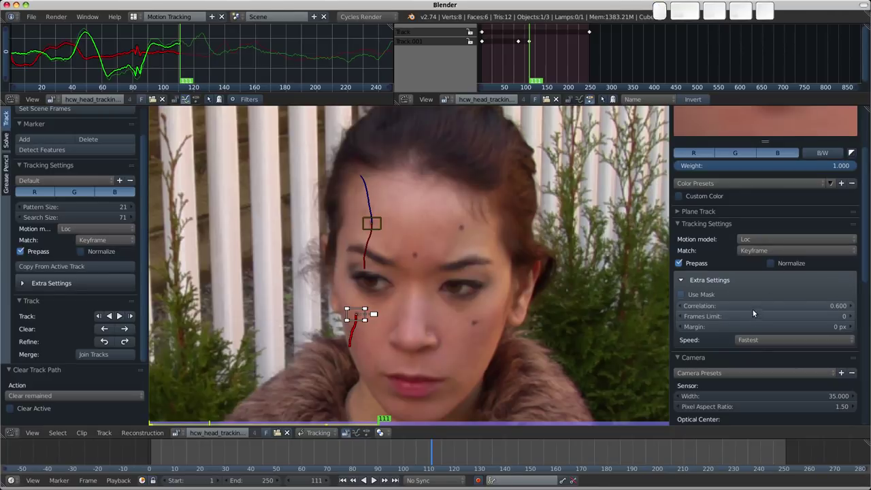
pyautogui.scroll(-3, 755, 304)
pyautogui.scroll(-1, 745, 295)
pyautogui.scroll(3, 739, 290)
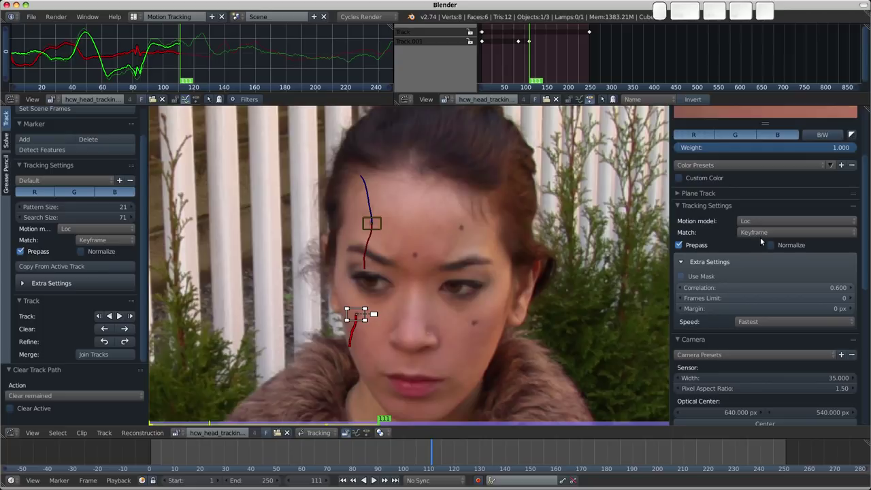
pyautogui.scroll(-2, 747, 329)
pyautogui.scroll(1, 747, 329)
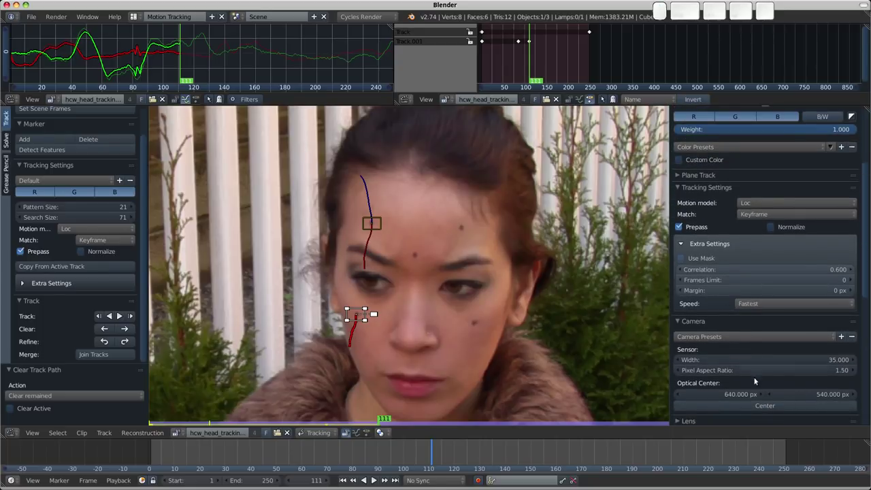
pyautogui.scroll(-6, 756, 368)
# Show the marker's search area, enlarge it around the cheek, and track forward again.
pyautogui.click(772, 364)
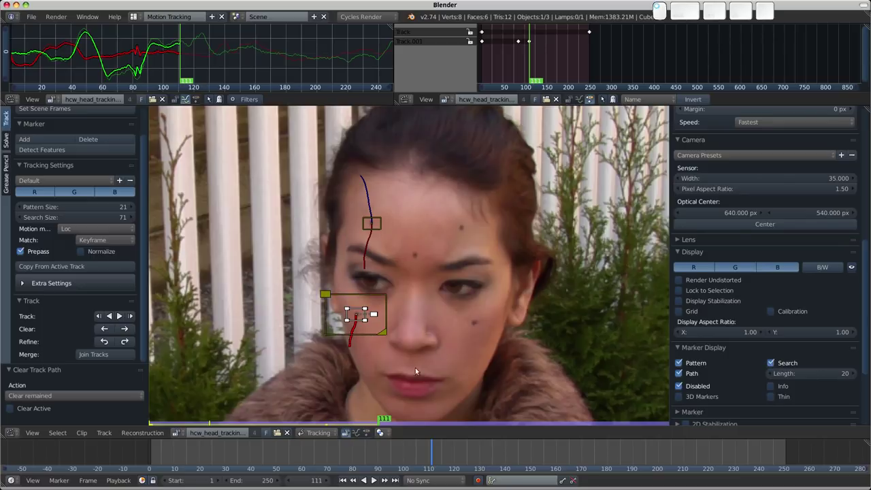
pyautogui.moveTo(385, 332); pyautogui.dragTo(401, 342)
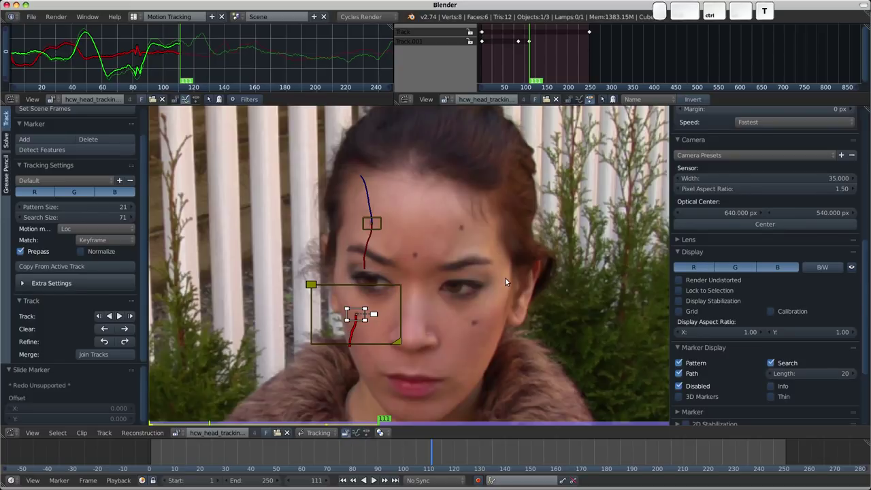
pyautogui.hotkey('ctrl', 't')
# Move the cheek marker back onto the mole and check frames 122 to 134.
pyautogui.moveTo(495, 451)
pyautogui.mouseDown()
pyautogui.moveTo(466, 455)
pyautogui.moveTo(486, 452)
pyautogui.mouseUp()
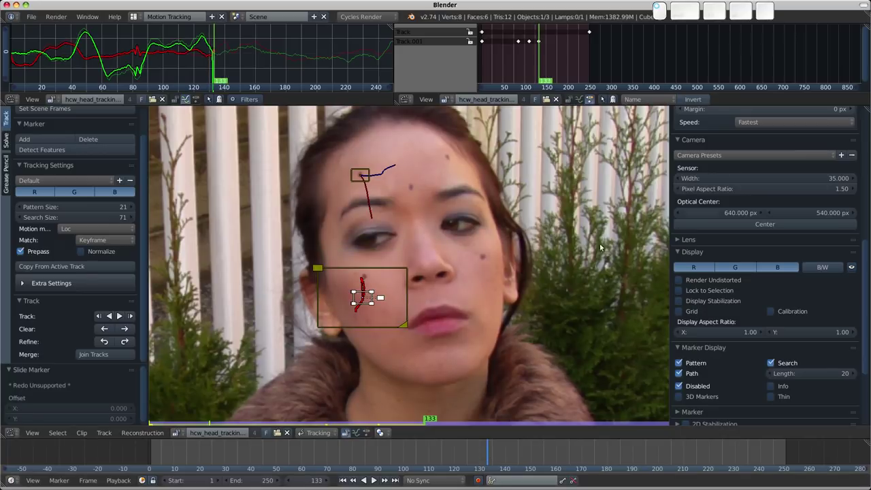
pyautogui.press('g')
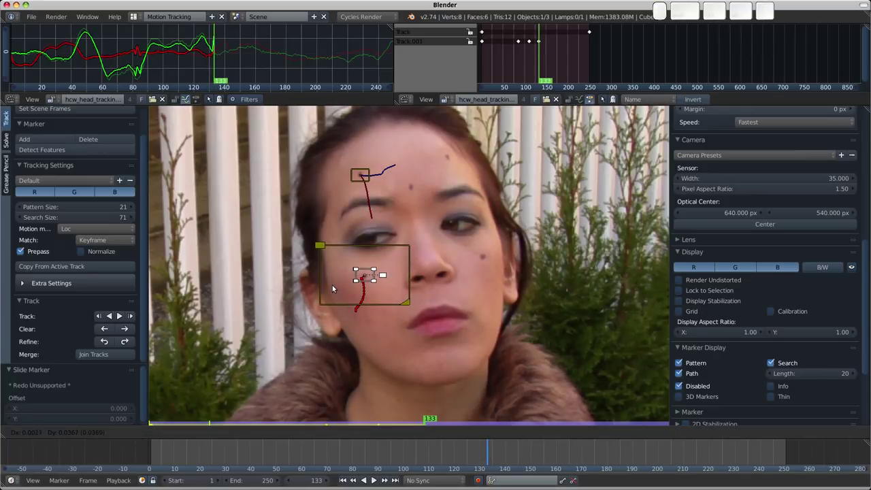
pyautogui.click(333, 284)
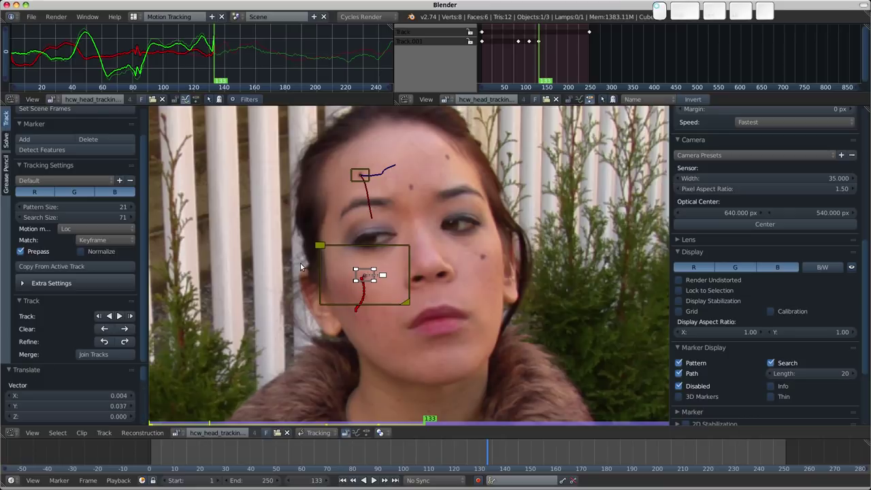
pyautogui.press('Left')
pyautogui.press('Left')
pyautogui.press('Left')
pyautogui.press('Left')
pyautogui.press('Left')
pyautogui.press('Left')
pyautogui.press('Left')
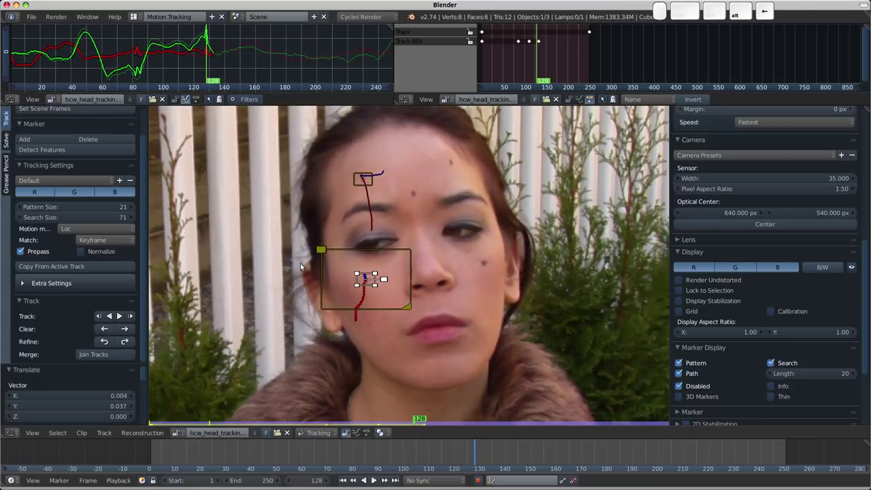
pyautogui.press('Left')
pyautogui.press('Left')
pyautogui.press('Left')
pyautogui.press('Left')
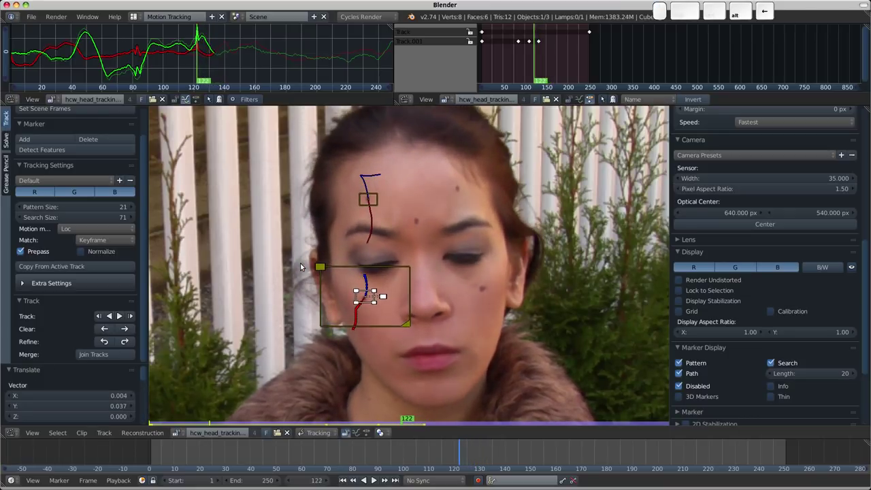
pyautogui.hotkey('alt', 'Right')
pyautogui.hotkey('alt', 'Right')
pyautogui.hotkey('alt', 'Right')
pyautogui.hotkey('alt', 'Right')
pyautogui.hotkey('alt', 'Right')
pyautogui.hotkey('alt', 'Right')
pyautogui.hotkey('alt', 'Right')
pyautogui.hotkey('alt', 'Right')
pyautogui.hotkey('alt', 'Right')
pyautogui.hotkey('alt', 'Right')
pyautogui.hotkey('alt', 'Right')
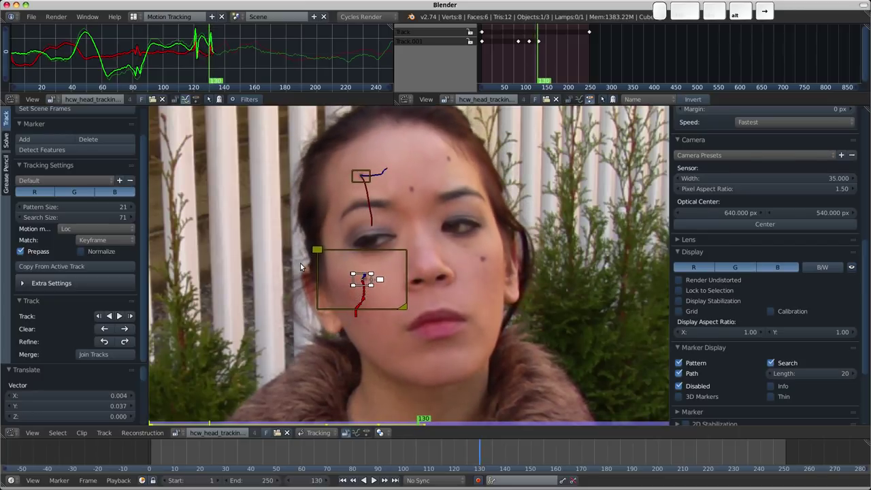
pyautogui.hotkey('alt', 'Right')
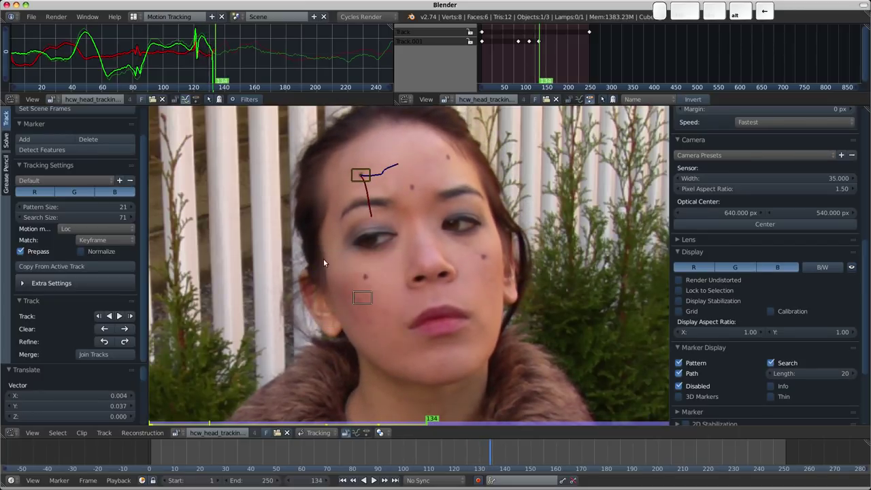
pyautogui.click(488, 453)
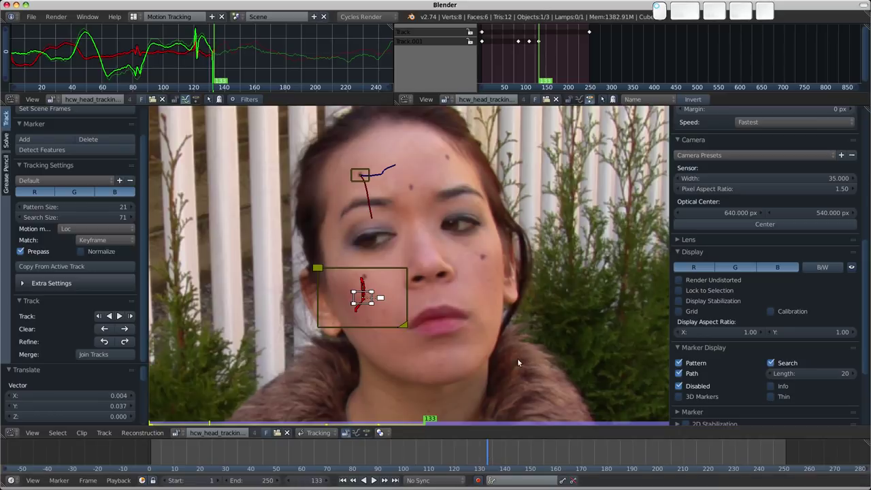
pyautogui.click(486, 453)
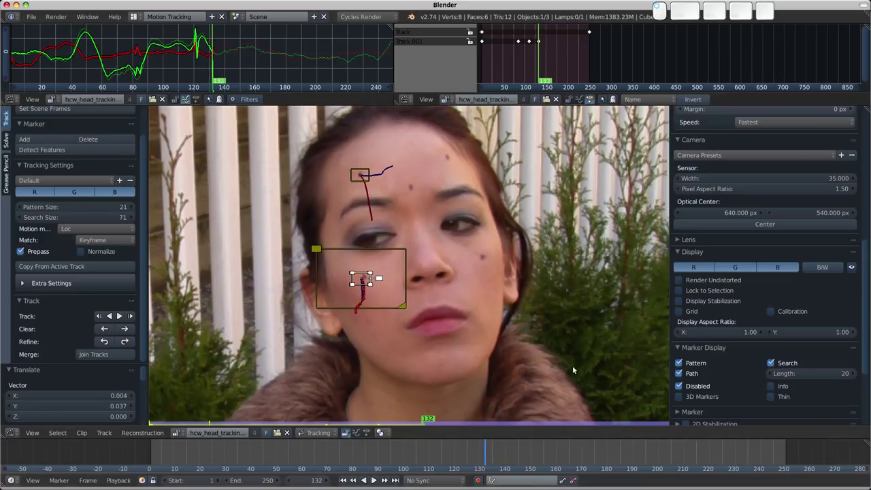
# Re-centre the cheek marker on the dark mole at frame 132, checking frames 121–134.
pyautogui.scroll(10, 754, 292)
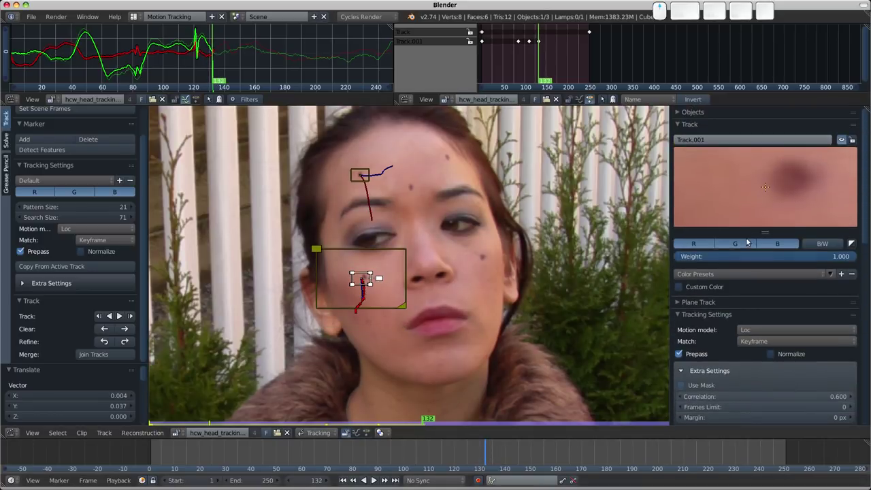
pyautogui.moveTo(794, 181); pyautogui.dragTo(765, 200)
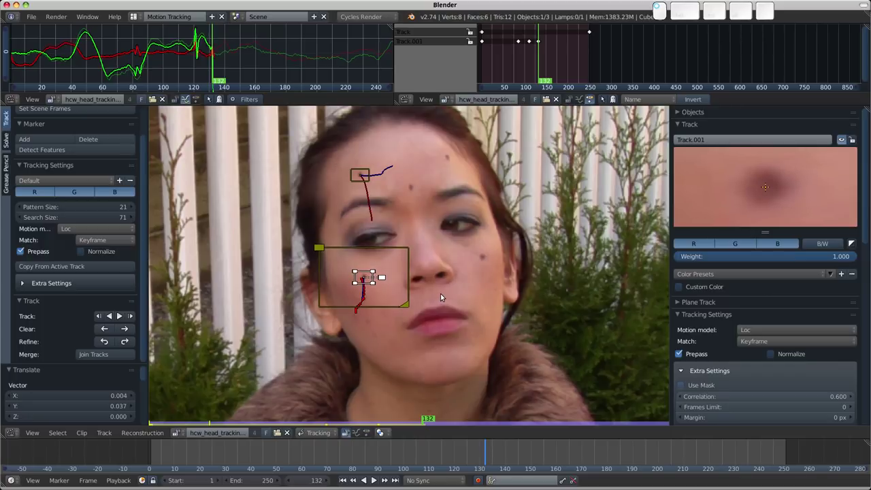
pyautogui.hotkey('alt', 'Left')
pyautogui.hotkey('alt', 'Left')
pyautogui.hotkey('alt', 'Left')
pyautogui.hotkey('alt', 'Left')
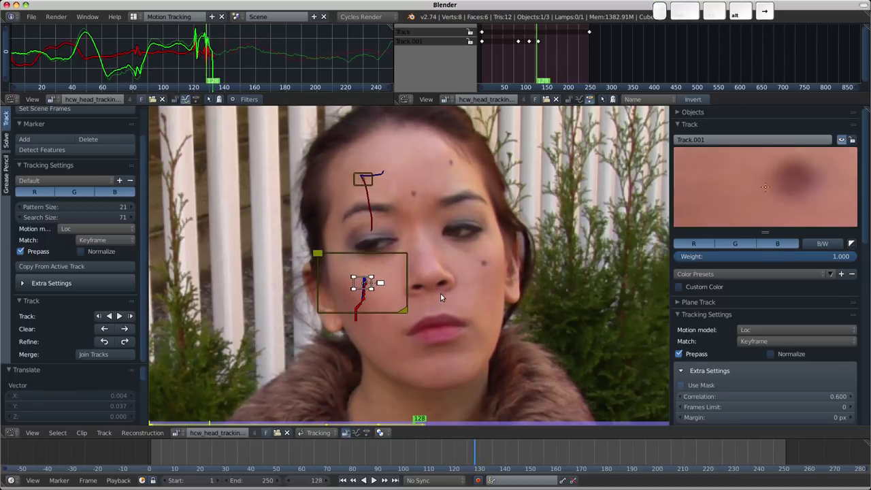
pyautogui.hotkey('alt', 'Left')
pyautogui.hotkey('alt', 'Left')
pyautogui.hotkey('alt', 'Left')
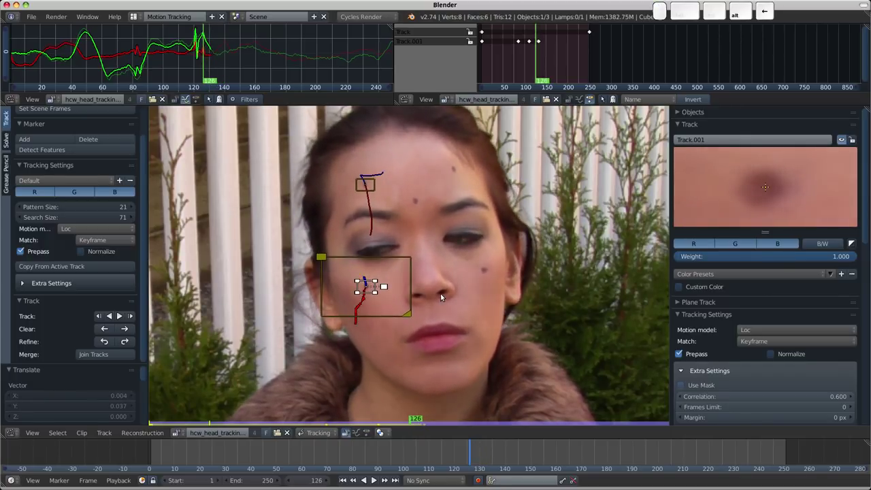
pyautogui.hotkey('alt', 'Left')
pyautogui.hotkey('alt', 'Left')
pyautogui.hotkey('alt', 'Left')
pyautogui.hotkey('alt', 'Left')
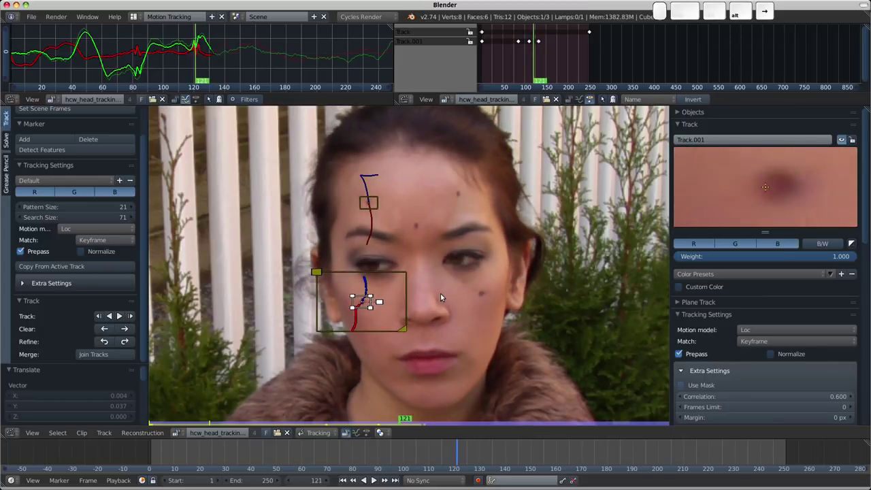
pyautogui.hotkey('alt', 'Right')
pyautogui.hotkey('alt', 'Right')
pyautogui.hotkey('alt', 'Right')
pyautogui.hotkey('alt', 'Right')
pyautogui.hotkey('alt', 'Right')
pyautogui.hotkey('alt', 'Right')
pyautogui.hotkey('alt', 'Right')
pyautogui.hotkey('alt', 'Right')
pyautogui.hotkey('alt', 'Right')
pyautogui.hotkey('alt', 'Right')
pyautogui.hotkey('alt', 'Right')
pyautogui.hotkey('alt', 'Right')
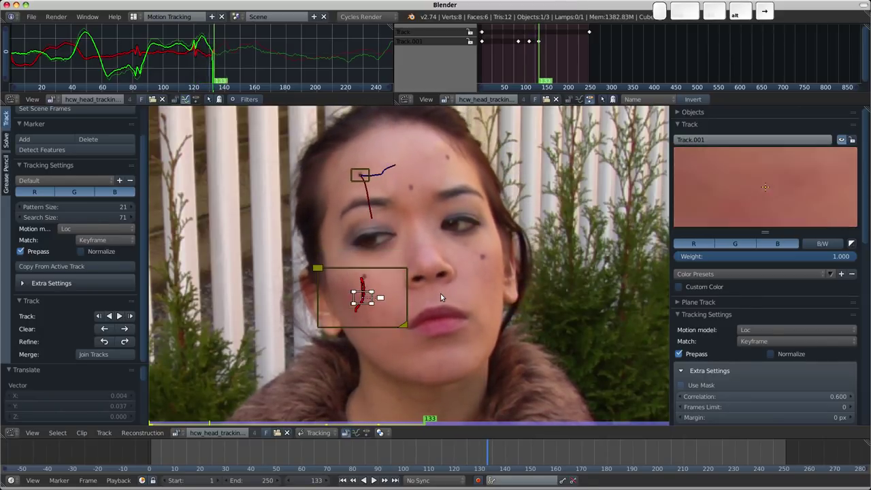
pyautogui.hotkey('alt', 'Right')
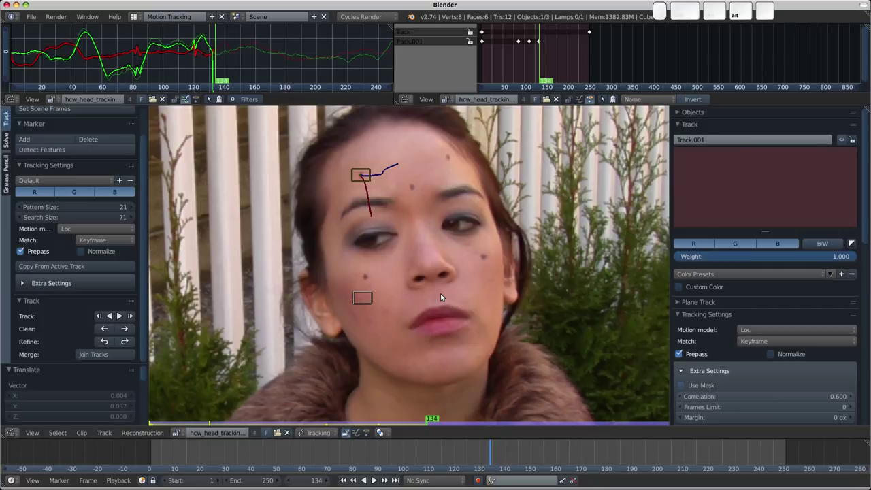
pyautogui.hotkey('alt', 'Left')
pyautogui.hotkey('alt', 'Left')
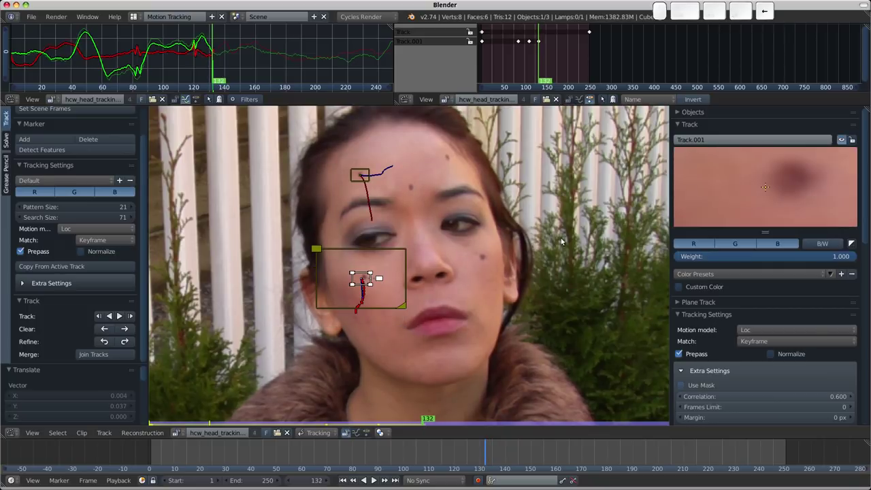
pyautogui.moveTo(767, 190); pyautogui.dragTo(742, 196)
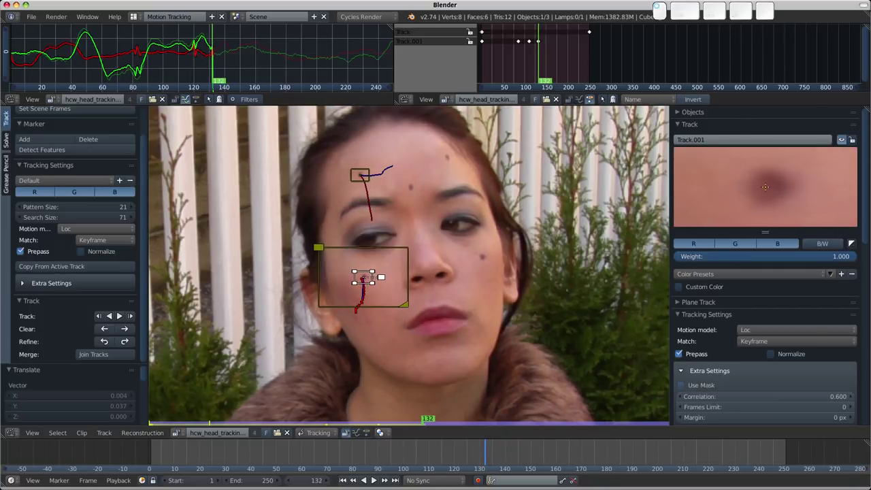
# Compare red, green and blue channel combinations for Track.001 in the Track panel.
pyautogui.click(779, 246)
pyautogui.click(742, 245)
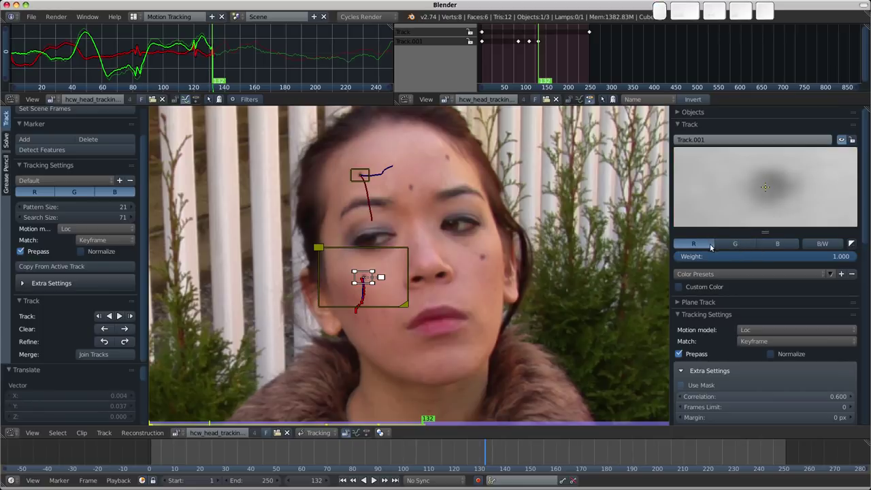
pyautogui.click(709, 248)
pyautogui.click(772, 244)
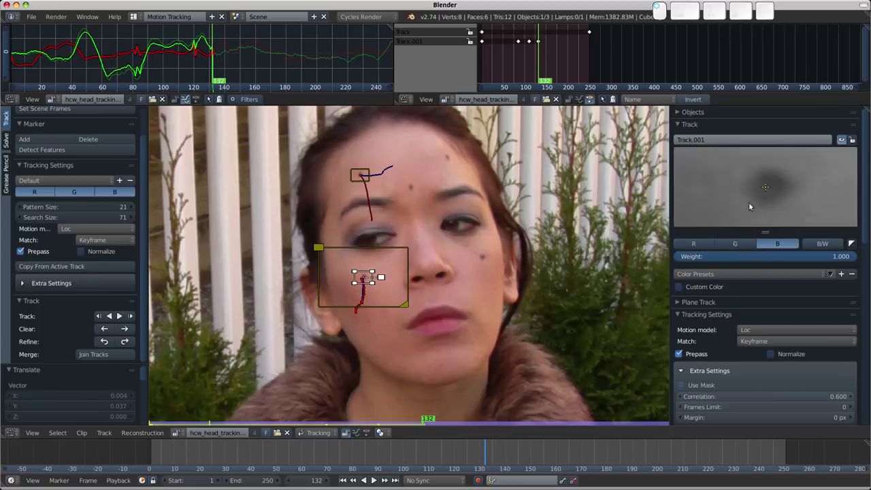
pyautogui.click(741, 245)
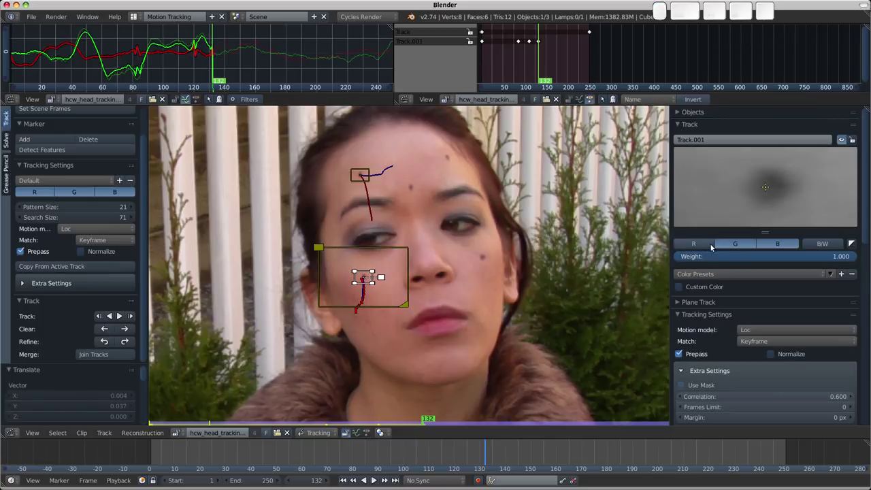
pyautogui.click(708, 245)
pyautogui.click(708, 245)
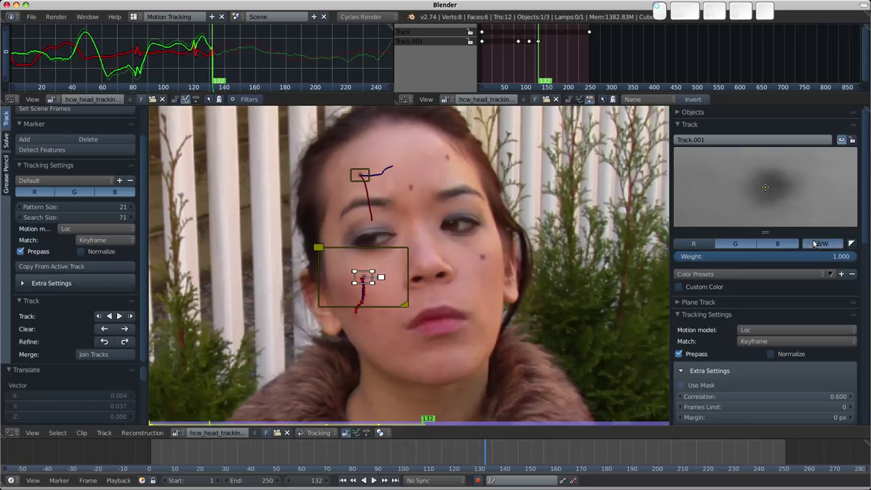
pyautogui.click(778, 243)
pyautogui.click(738, 244)
pyautogui.click(737, 243)
# Leave only Track.001's green channel on, then track the markers forward to frame 250.
pyautogui.click(703, 245)
pyautogui.click(736, 243)
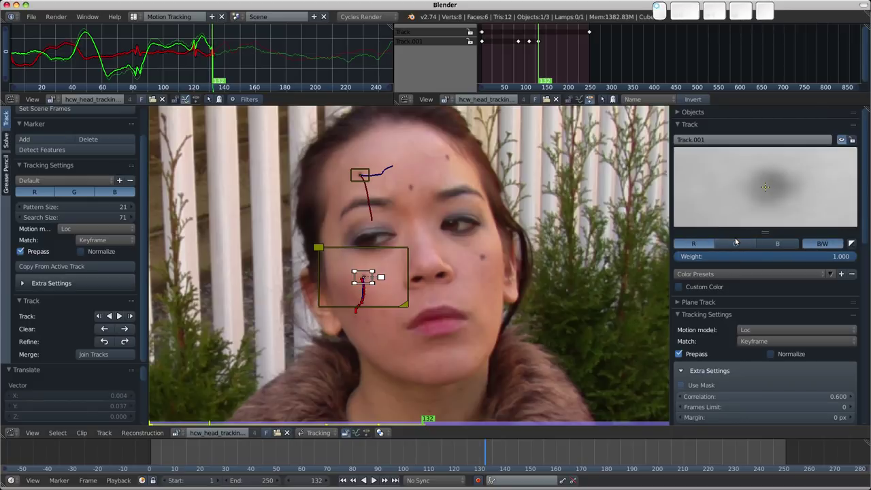
pyautogui.click(736, 243)
pyautogui.click(695, 244)
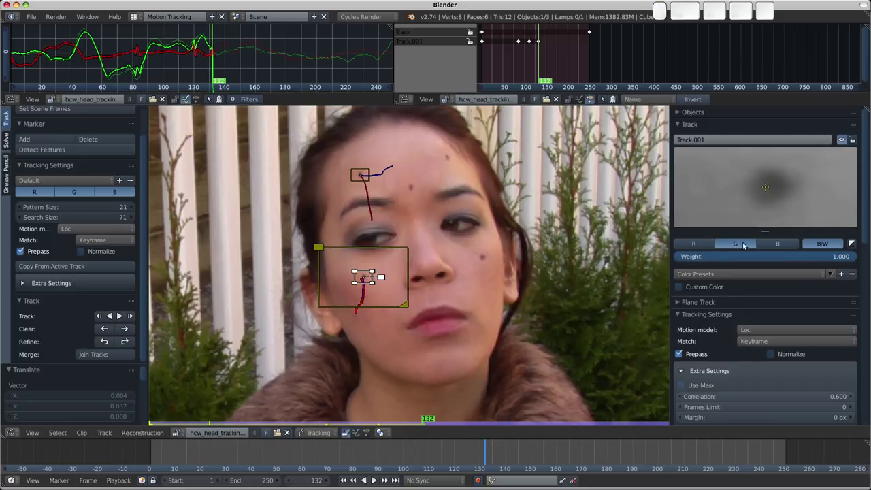
pyautogui.click(775, 243)
pyautogui.click(773, 243)
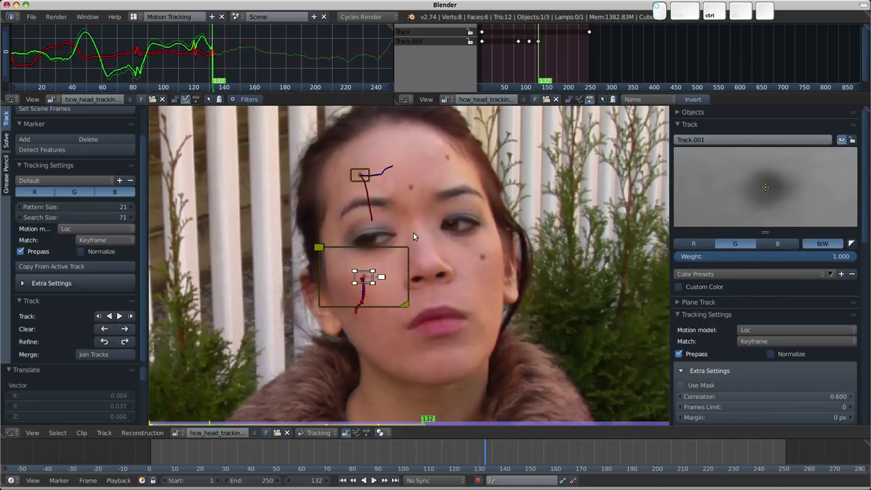
pyautogui.hotkey('ctrl', 't')
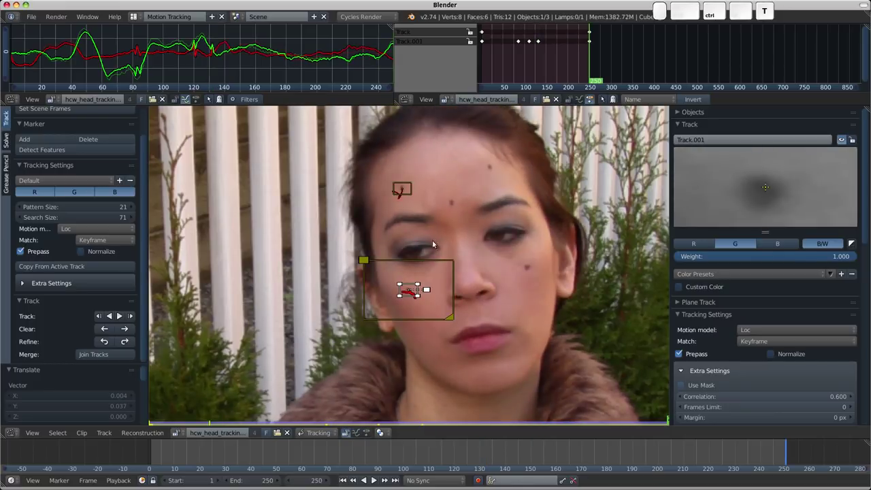
pyautogui.moveTo(772, 452); pyautogui.dragTo(152, 455)
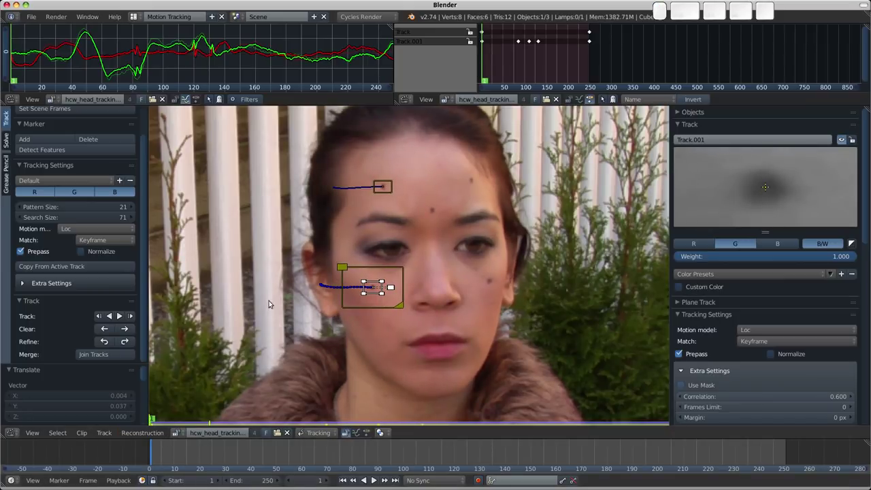
# Limit new tracks to the green channel, apply the Blurry Footage preset, and expand Extra Settings.
pyautogui.scroll(2, 38, 244)
pyautogui.click(34, 222)
pyautogui.click(115, 222)
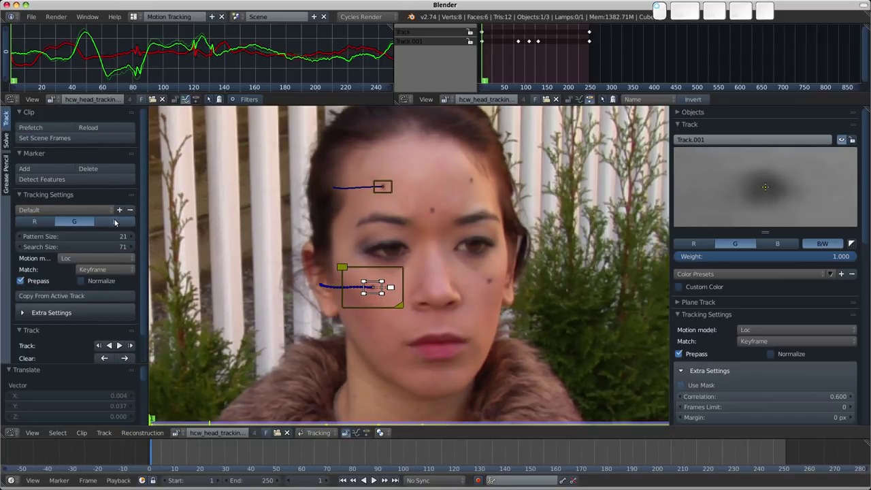
pyautogui.click(67, 210)
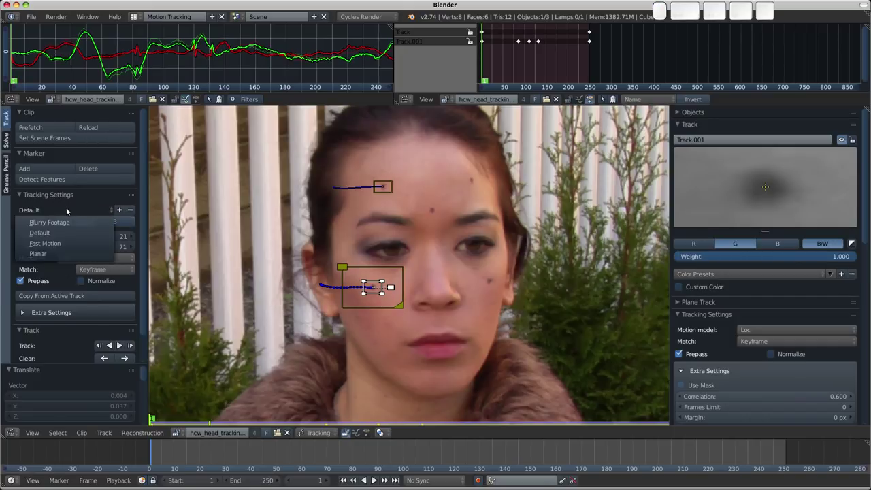
pyautogui.click(54, 224)
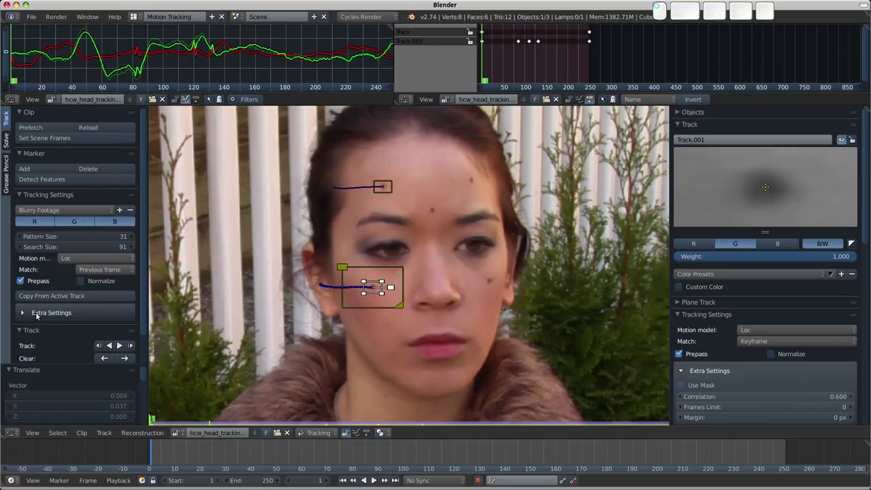
pyautogui.scroll(-2, 53, 258)
pyautogui.click(23, 283)
pyautogui.scroll(-4, 57, 261)
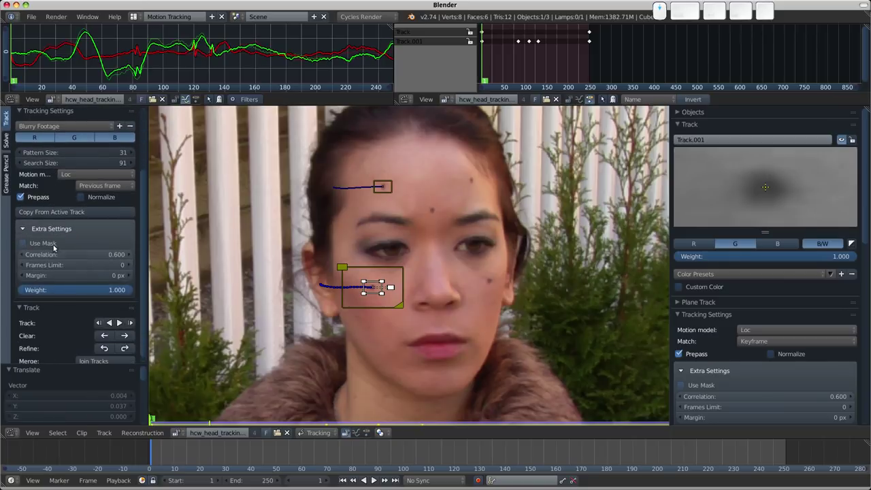
pyautogui.scroll(3, 104, 259)
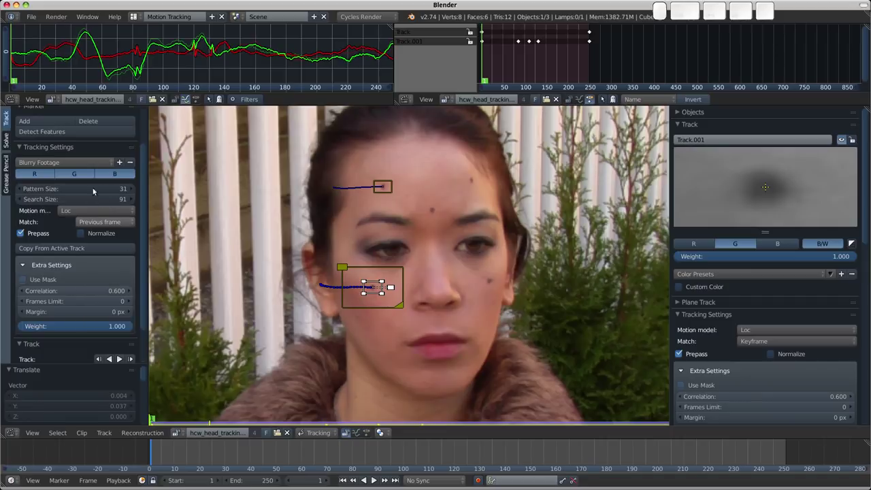
# Compare the Default preset, reapply Blurry Footage, and add Track.002 on the mid-forehead dot.
pyautogui.click(62, 163)
pyautogui.click(60, 186)
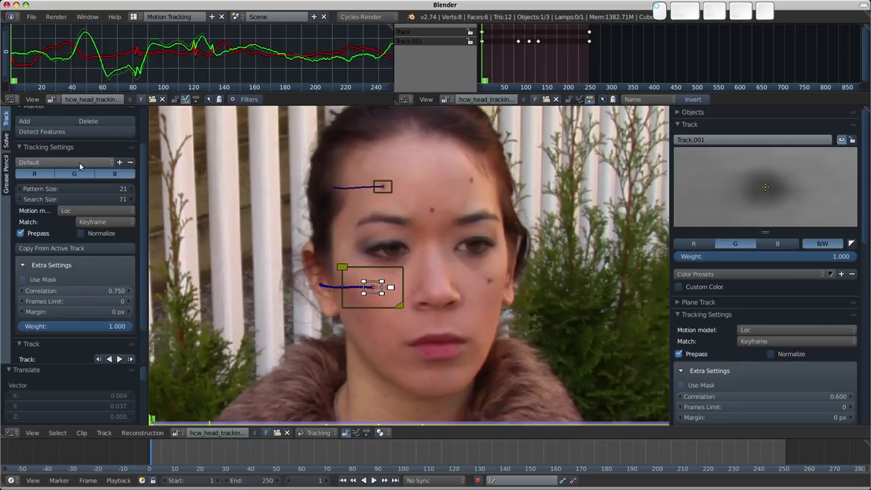
pyautogui.click(79, 162)
pyautogui.click(75, 175)
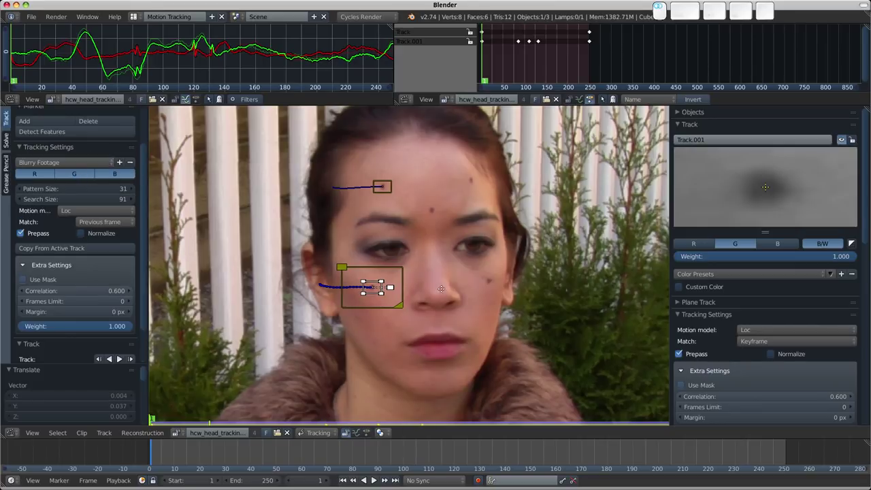
pyautogui.keyDown('ctrl'); pyautogui.hscroll(2, 403, 220); pyautogui.keyUp('ctrl')
pyautogui.keyDown('ctrl'); pyautogui.click(400, 214); pyautogui.keyUp('ctrl')
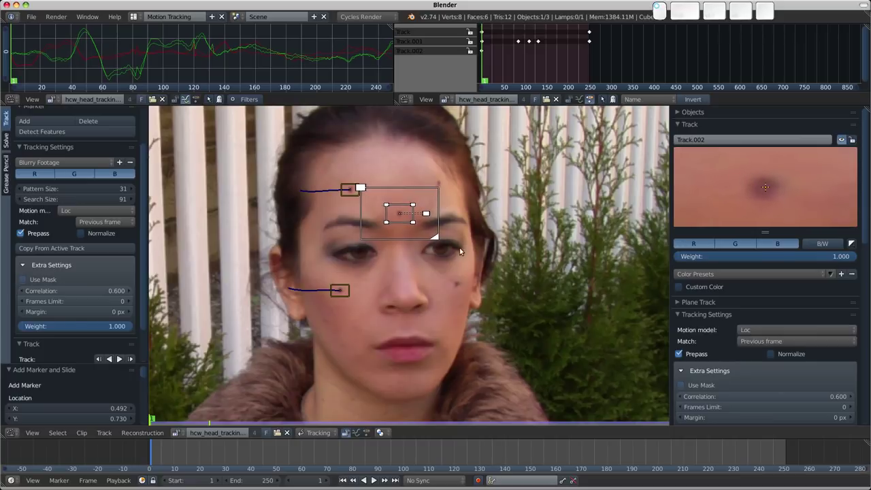
# Track Track.002 one frame, then forward to frame 250, and scrub back to the start.
pyautogui.hotkey('alt', 'Right')
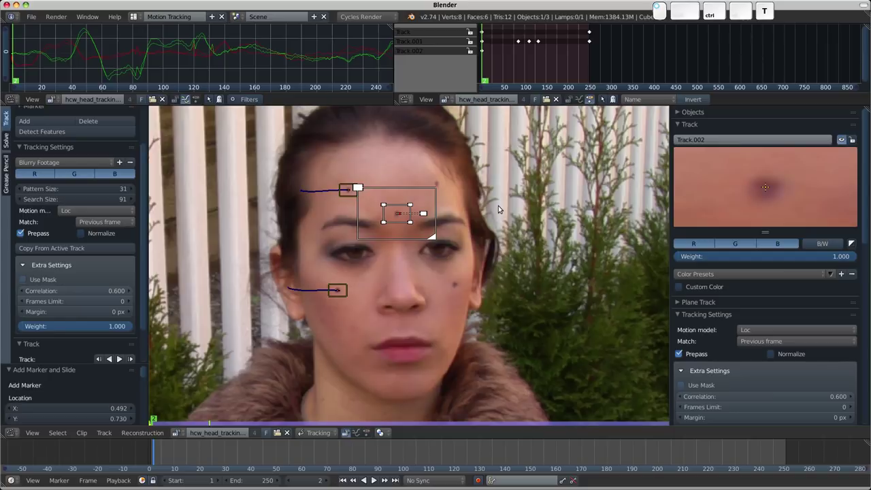
pyautogui.hotkey('ctrl', 't')
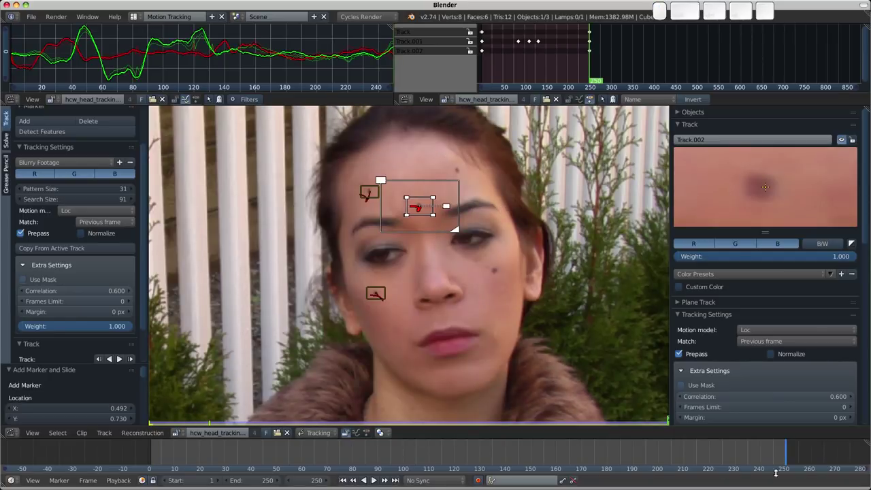
pyautogui.moveTo(721, 453); pyautogui.dragTo(152, 472)
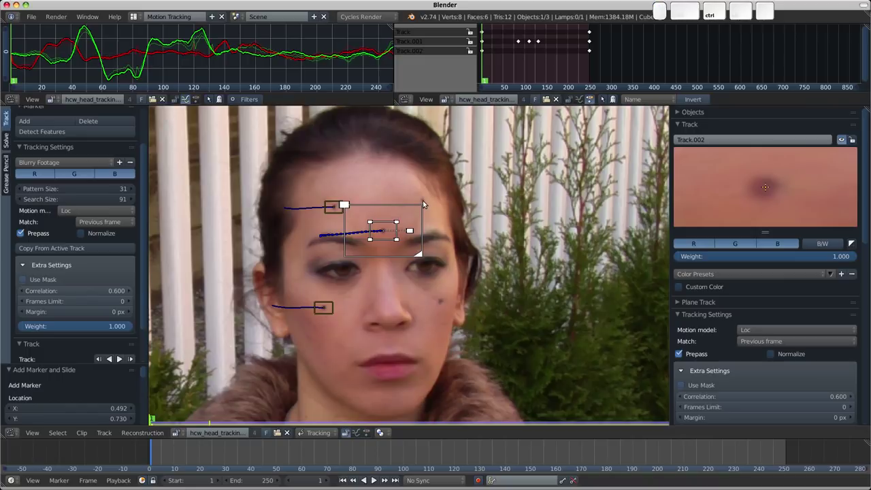
# Add Track.003 on the upper forehead dot and track it to frame 250, re-enabling it once.
pyautogui.keyDown('ctrl'); pyautogui.click(423, 200); pyautogui.keyUp('ctrl')
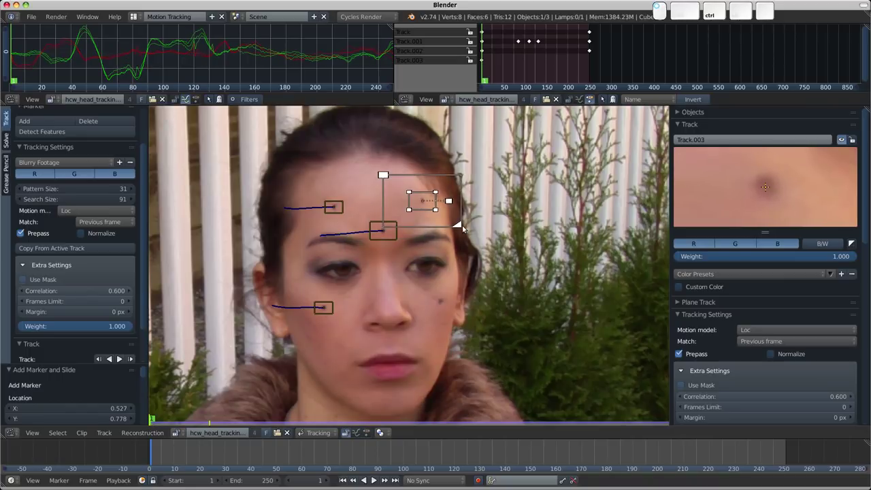
pyautogui.hotkey('ctrl', 't')
pyautogui.click(422, 201)
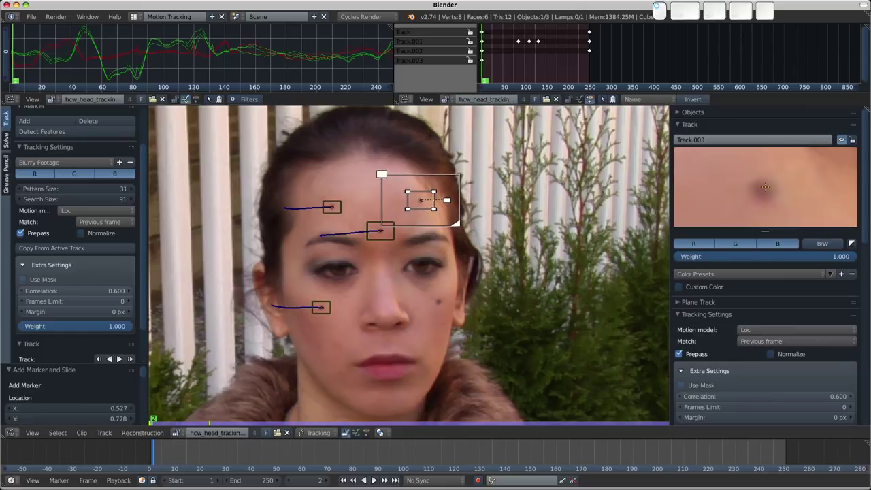
pyautogui.hotkey('ctrl', 't')
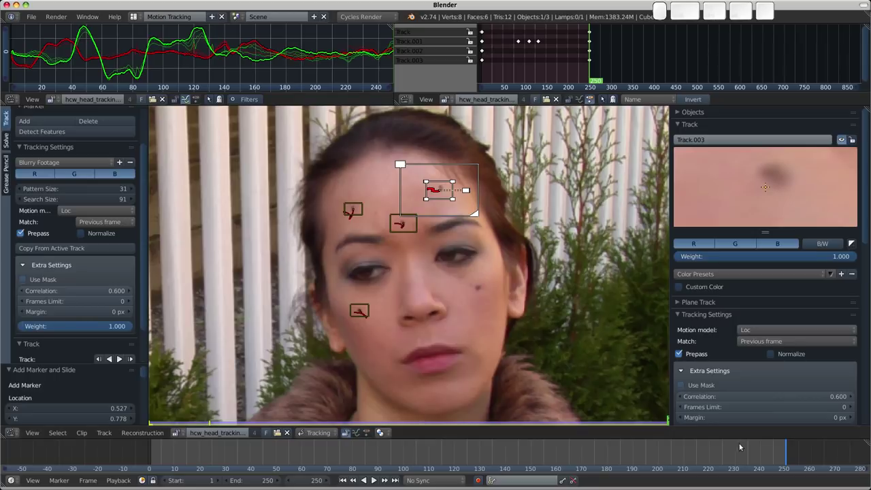
pyautogui.moveTo(738, 442); pyautogui.dragTo(151, 468)
pyautogui.moveTo(435, 304); pyautogui.dragTo(415, 295, button='middle')
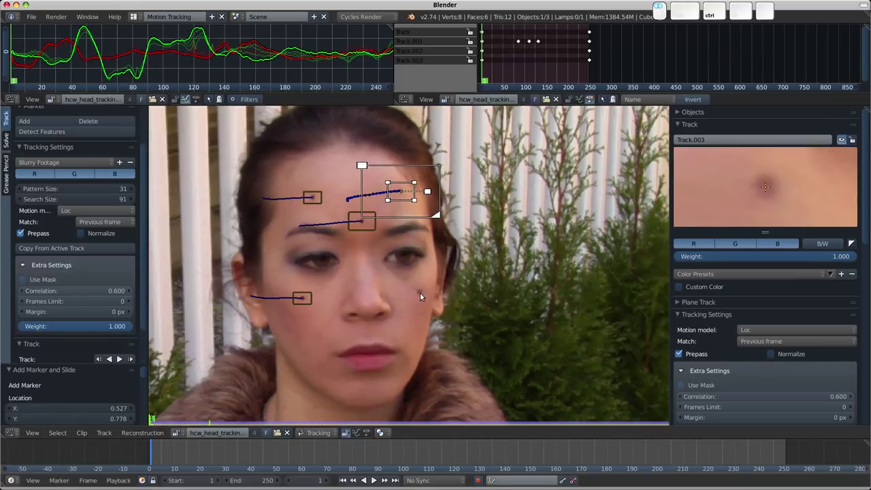
# Add Track.004 on the cheek dot beside the nose and track it through the clip.
pyautogui.keyDown('ctrl'); pyautogui.click(421, 293); pyautogui.keyUp('ctrl')
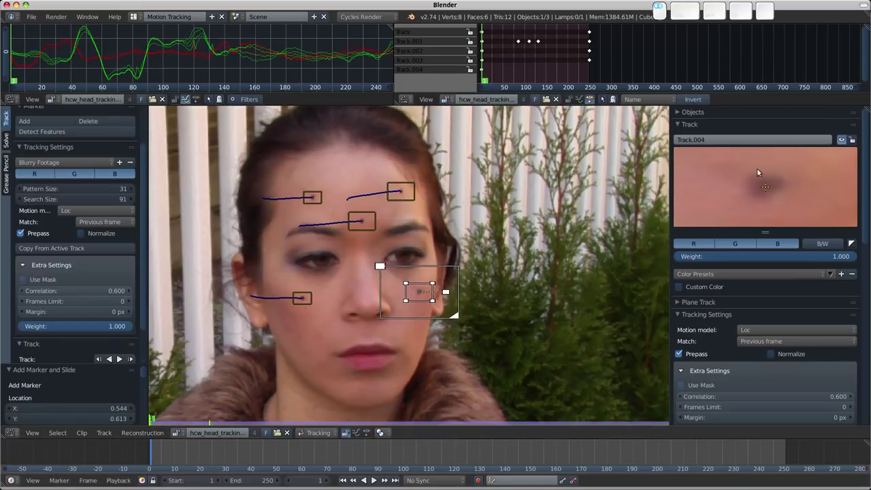
pyautogui.hotkey('ctrl', 't')
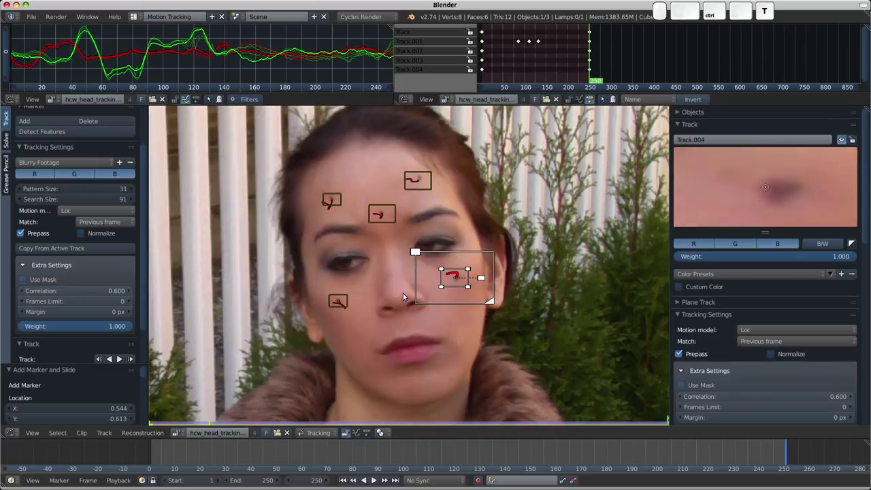
pyautogui.moveTo(764, 452)
pyautogui.mouseDown()
pyautogui.moveTo(155, 462)
pyautogui.moveTo(414, 461)
pyautogui.moveTo(213, 461)
pyautogui.moveTo(152, 449)
pyautogui.mouseUp()
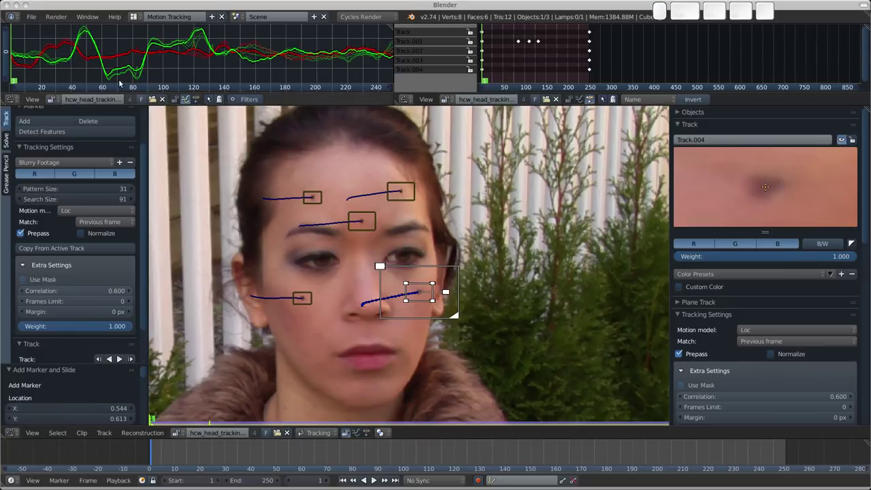
# Switch to the Compositing layout and make the Movie Clip node active.
pyautogui.click(135, 17)
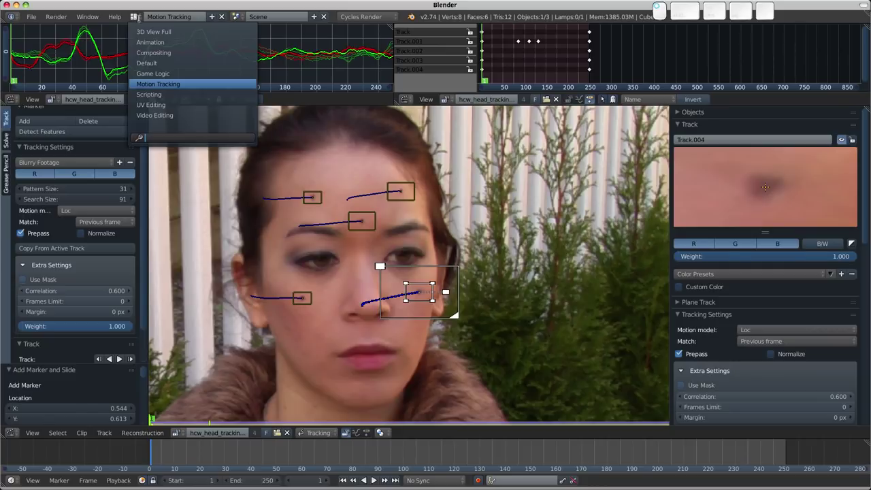
pyautogui.click(149, 52)
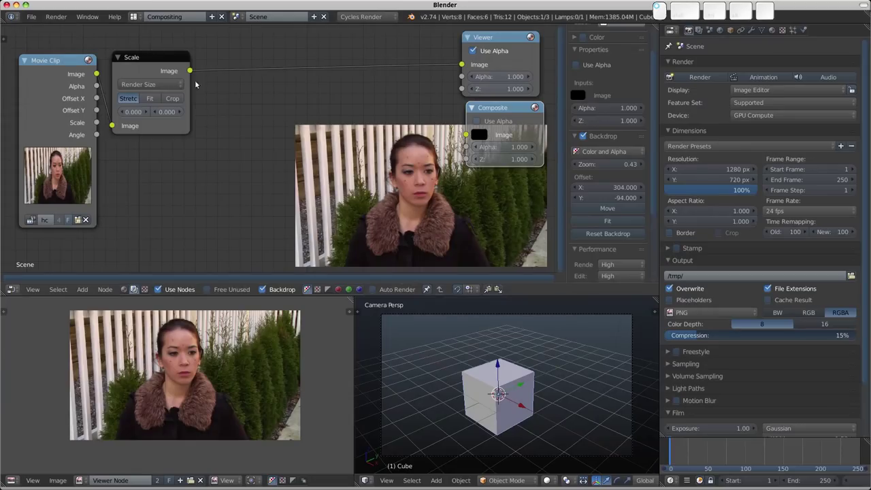
pyautogui.moveTo(23, 93); pyautogui.dragTo(16, 93)
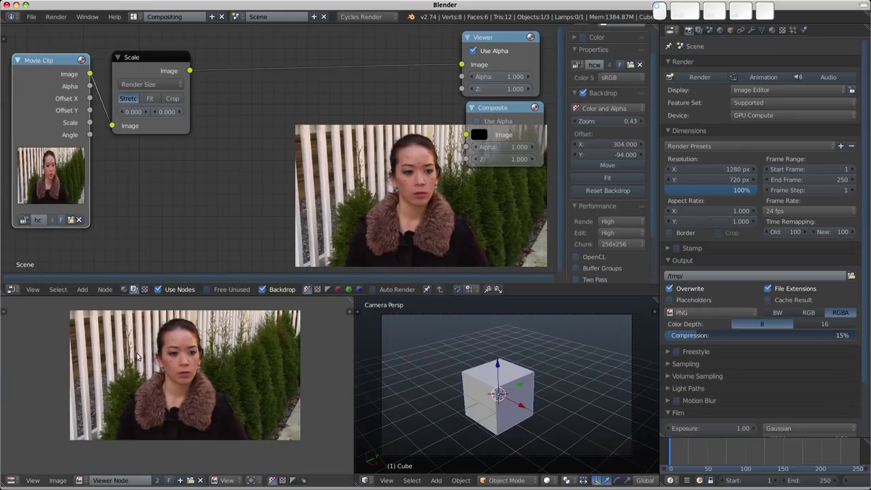
pyautogui.scroll(6, 178, 368)
pyautogui.scroll(-3, 197, 361)
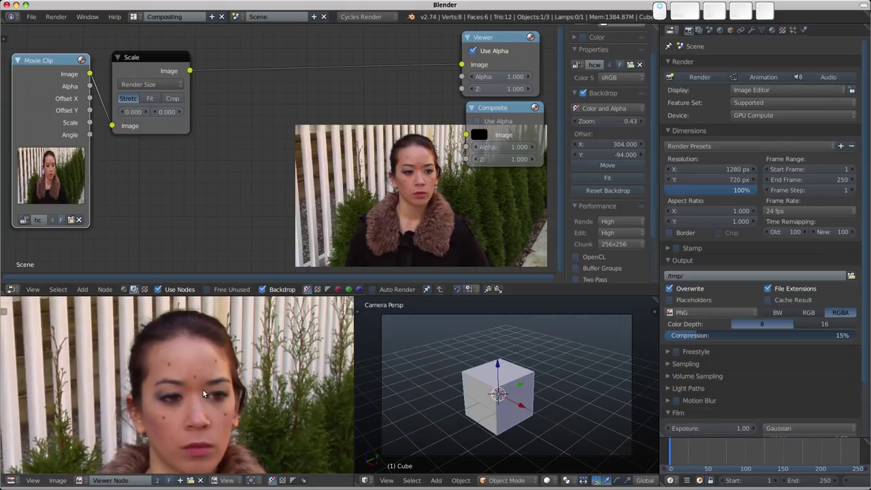
# Insert a Blur node on the Scale–Viewer link and set its filter to Fast Gaussian.
pyautogui.hotkey('shift', 'a')
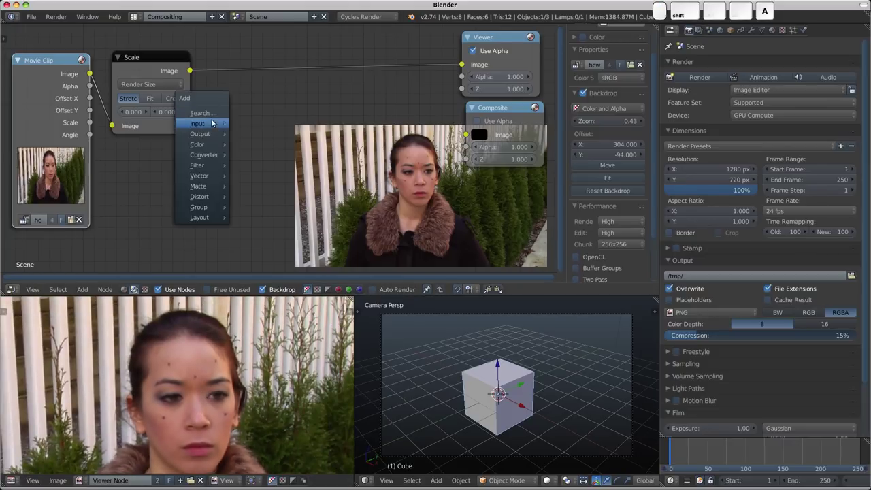
pyautogui.moveTo(208, 154)
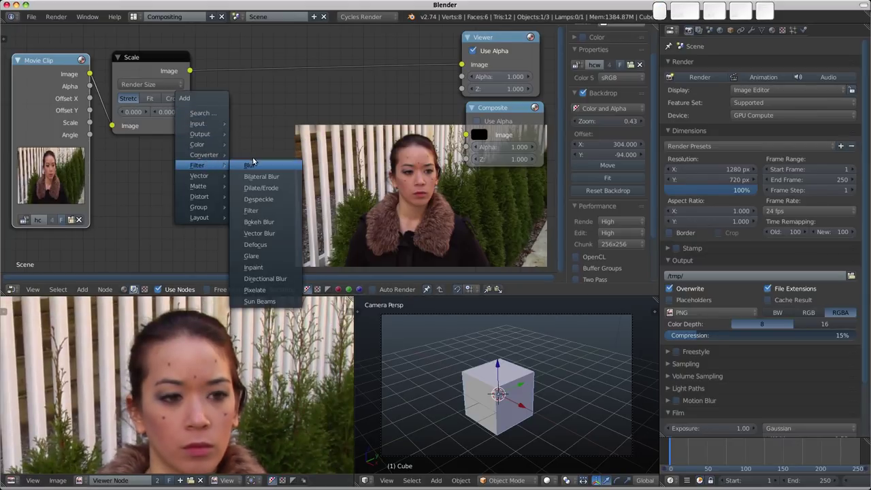
pyautogui.click(256, 165)
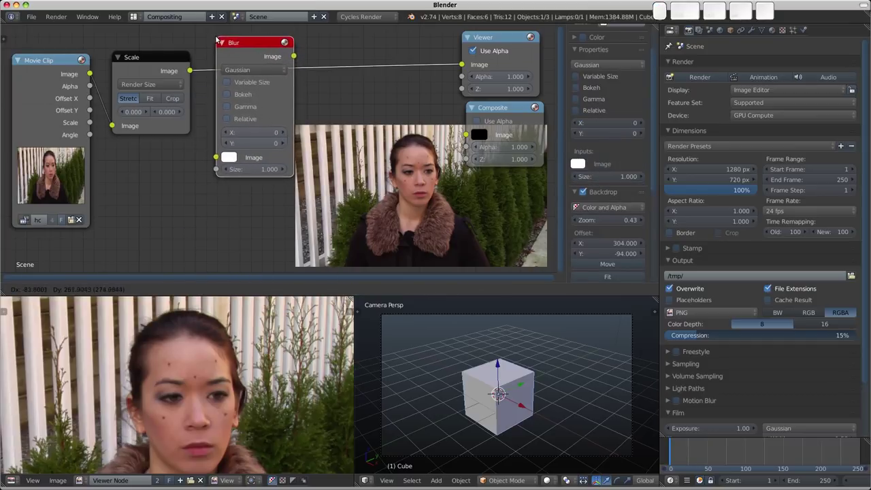
pyautogui.click(236, 59)
pyautogui.click(236, 59)
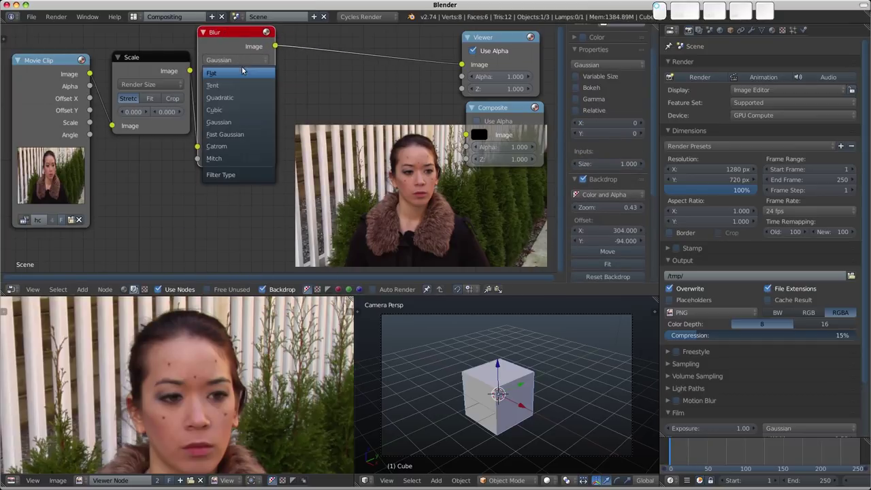
pyautogui.click(235, 135)
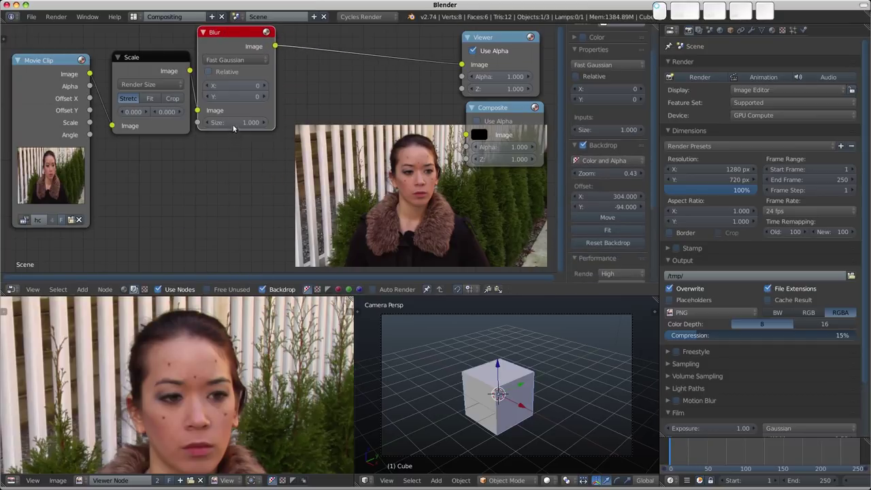
# Set the Blur node's X and Y sizes to 20, after first trying 15.
pyautogui.click(236, 87)
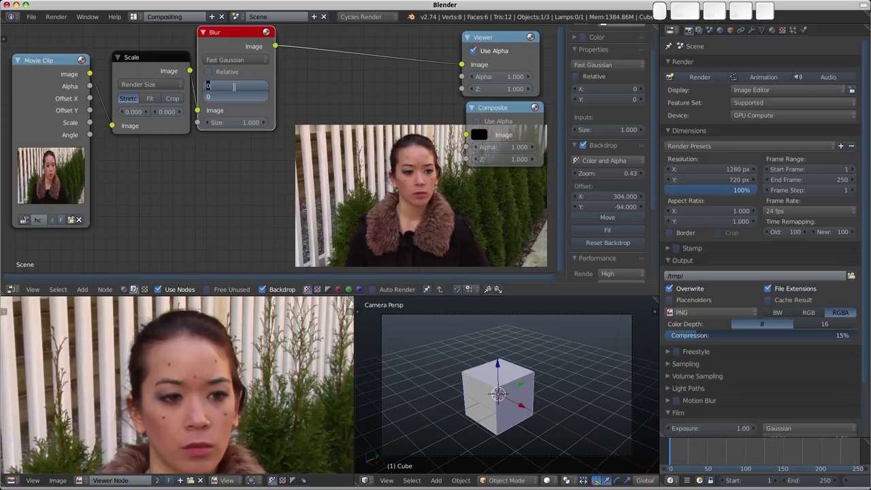
pyautogui.press('Return')
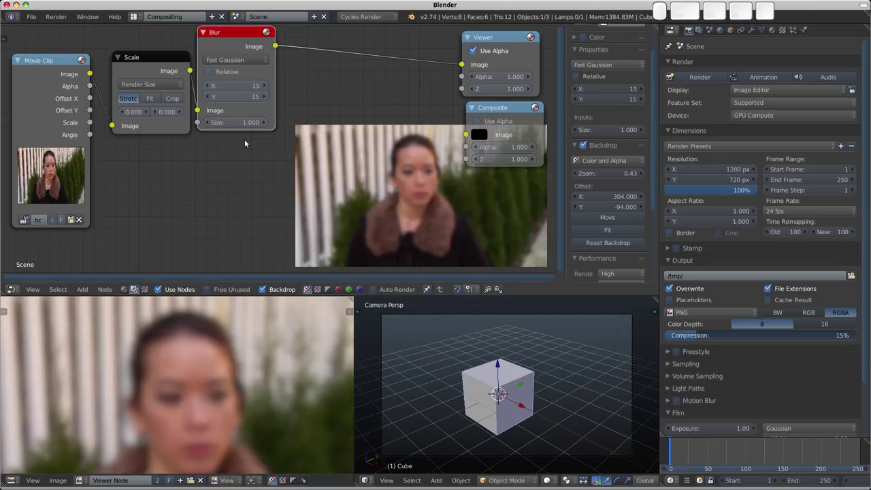
pyautogui.click(248, 88)
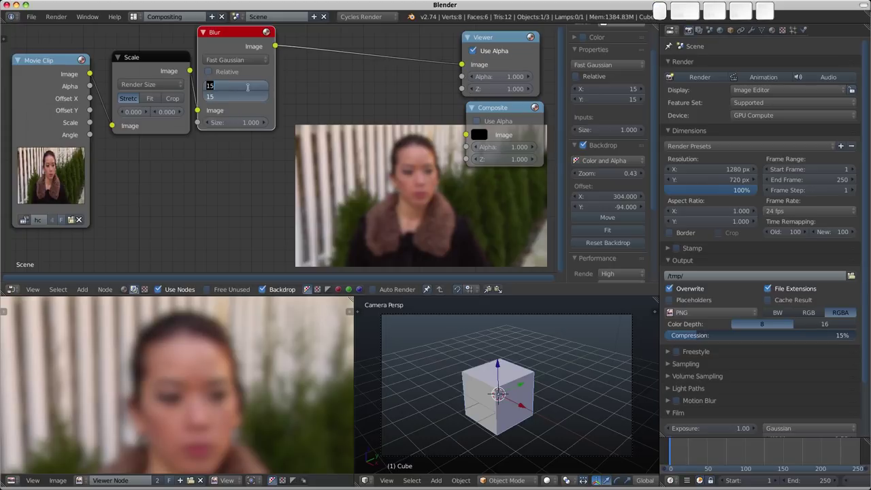
pyautogui.write('20')
pyautogui.press('Return')
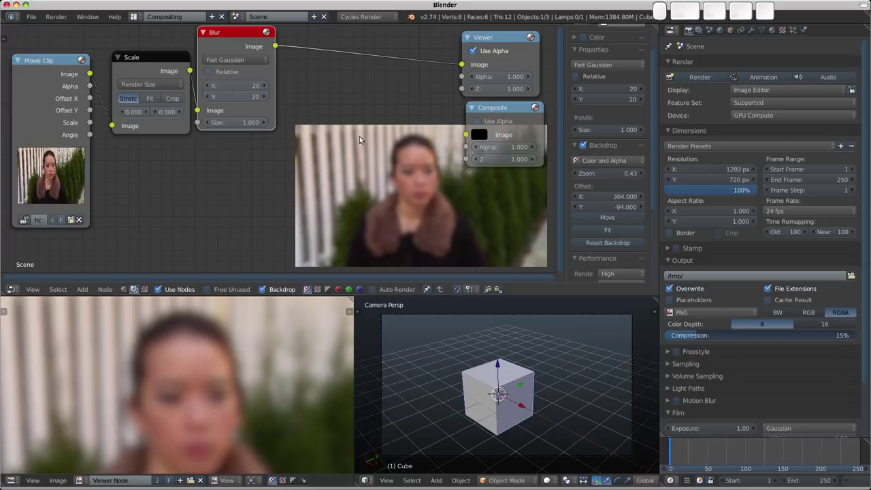
pyautogui.moveTo(179, 369); pyautogui.dragTo(209, 390, button='middle')
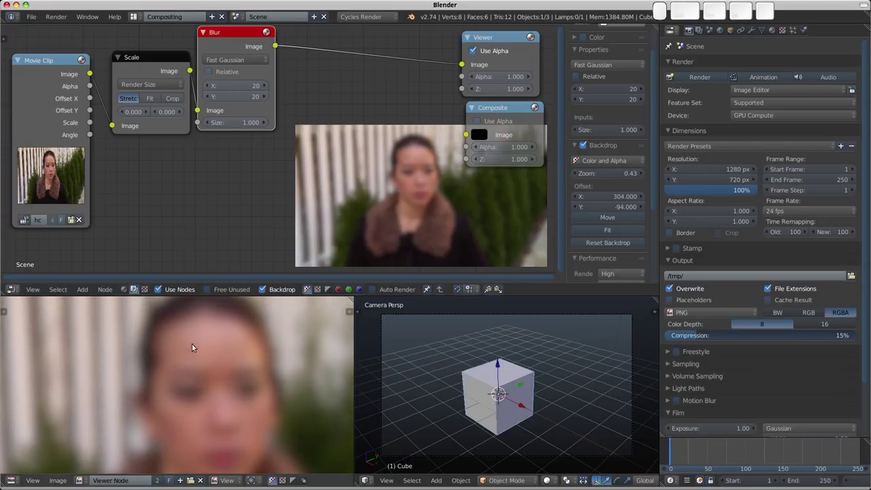
pyautogui.moveTo(283, 152); pyautogui.dragTo(288, 149, button='middle')
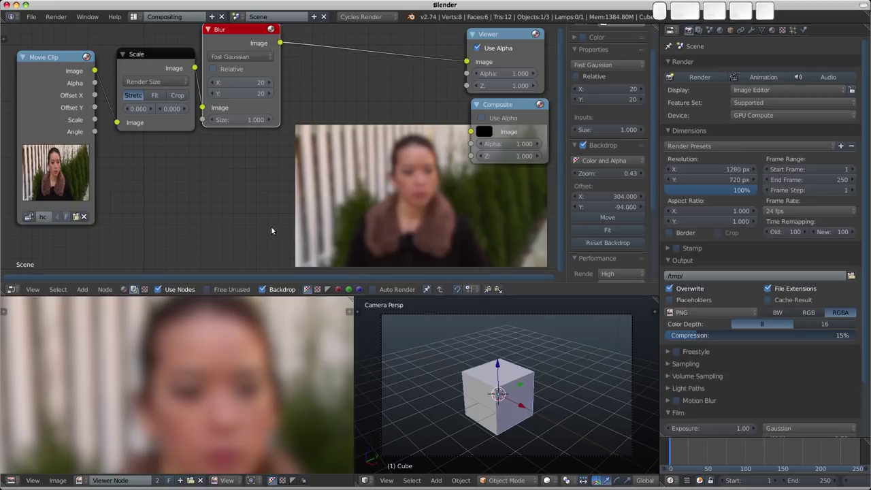
# Switch to the Motion Tracking layout and set the clip editor Mode to Mask.
pyautogui.click(134, 17)
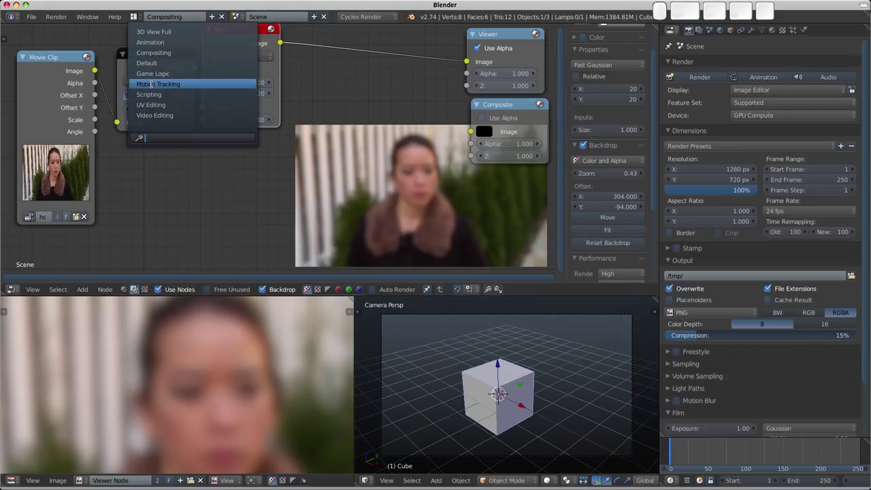
pyautogui.click(153, 84)
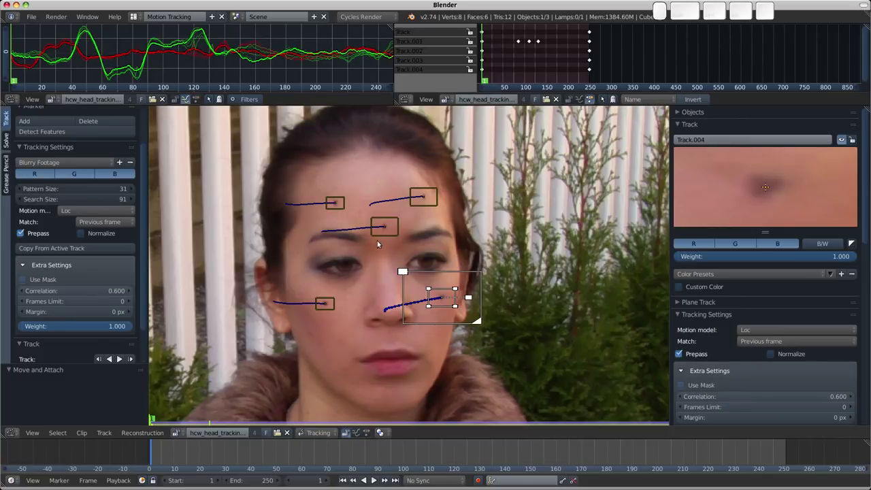
pyautogui.click(324, 436)
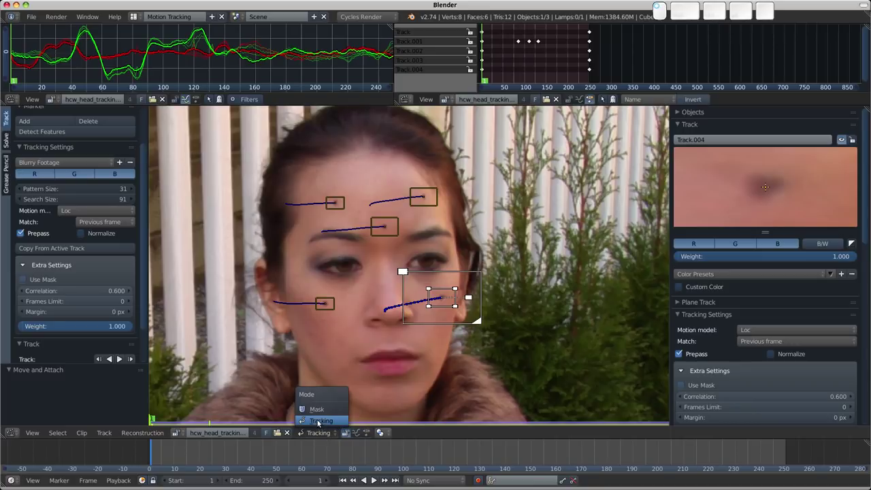
pyautogui.click(326, 411)
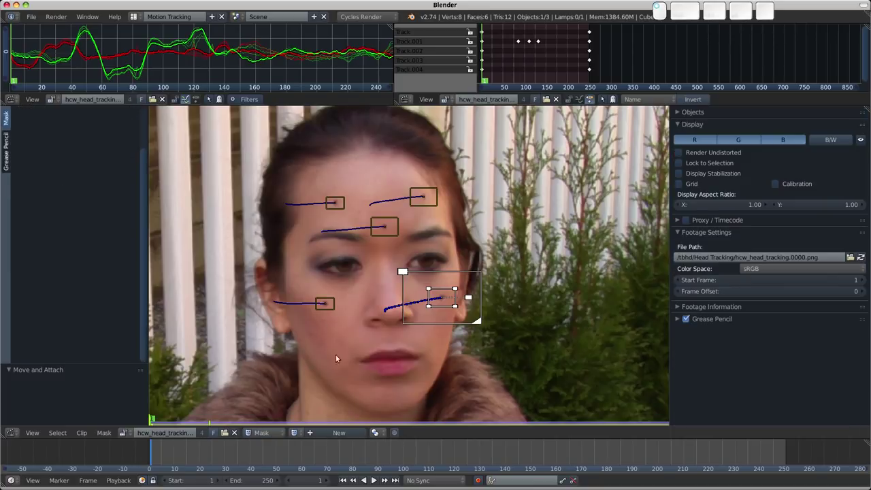
pyautogui.scroll(-2, 381, 296)
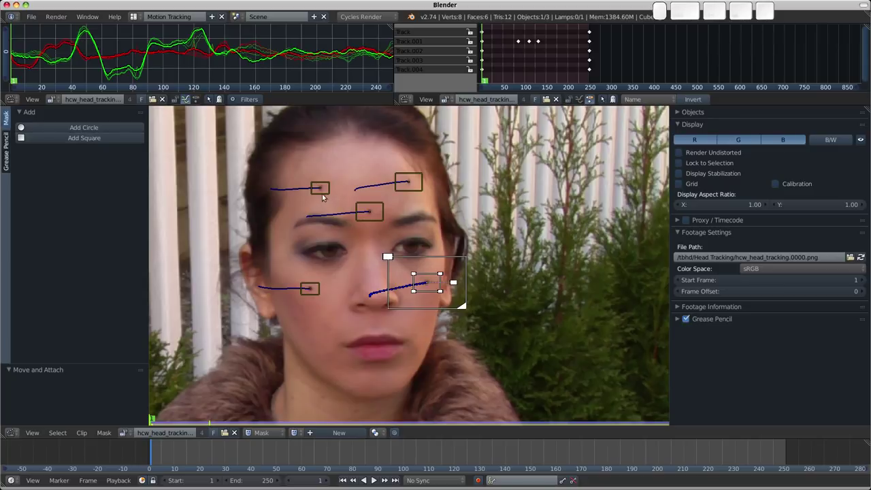
pyautogui.scroll(-2, 376, 235)
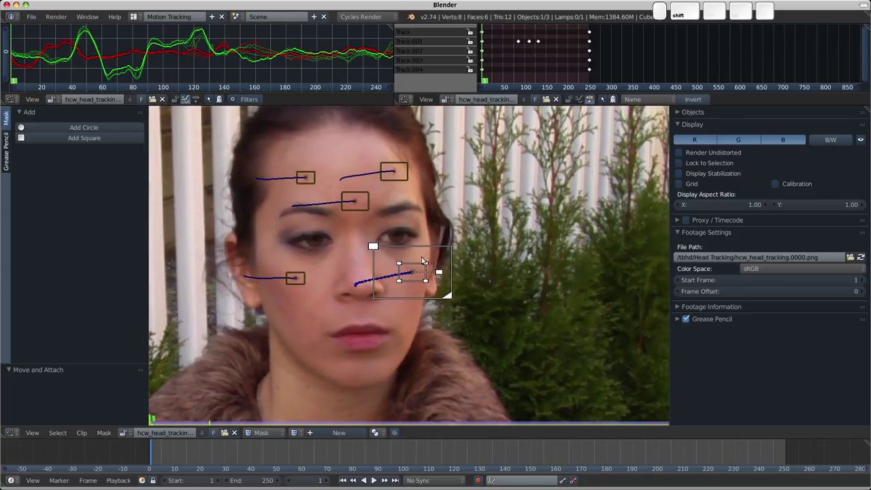
# Add a circle mask near the nose, move it toward Track.004's cheek dot and shrink it.
pyautogui.click(344, 279)
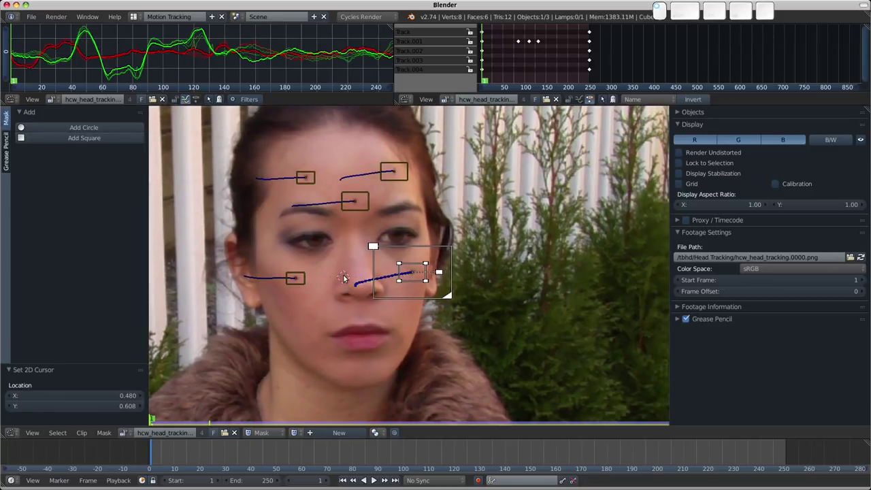
pyautogui.hotkey('shift', 'a')
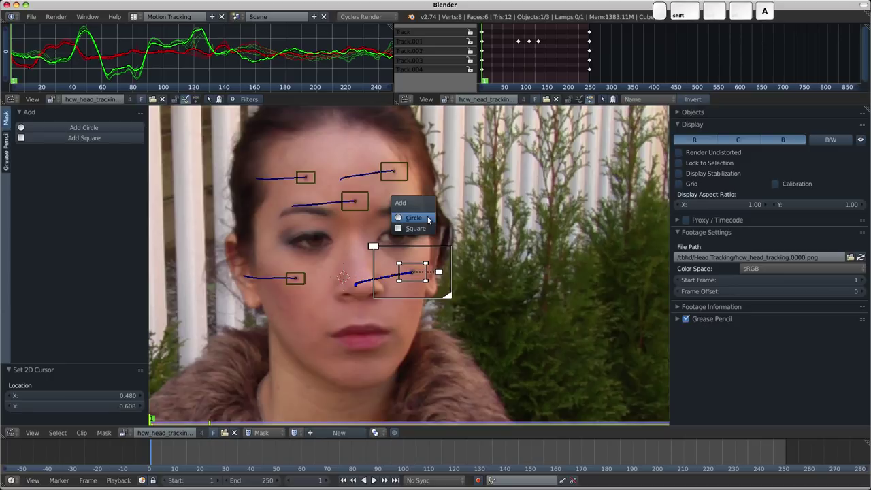
pyautogui.click(415, 217)
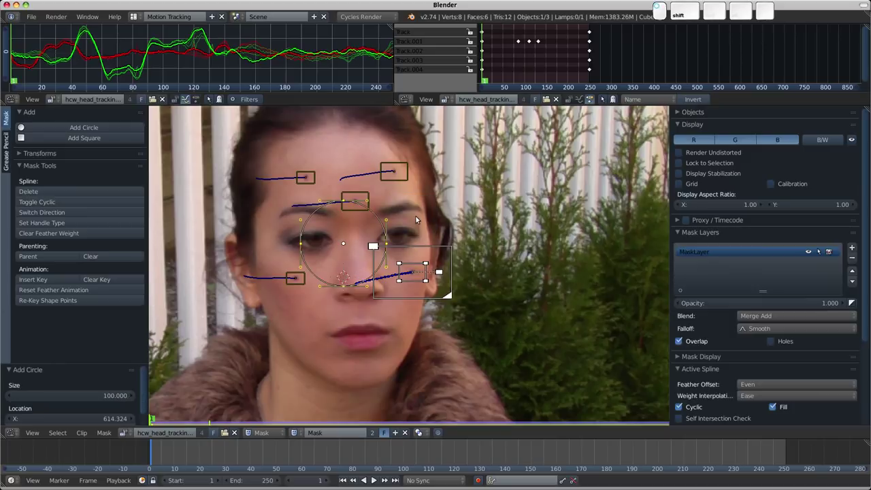
pyautogui.press('g')
pyautogui.click(405, 264)
pyautogui.scroll(5, 405, 265)
pyautogui.press('s')
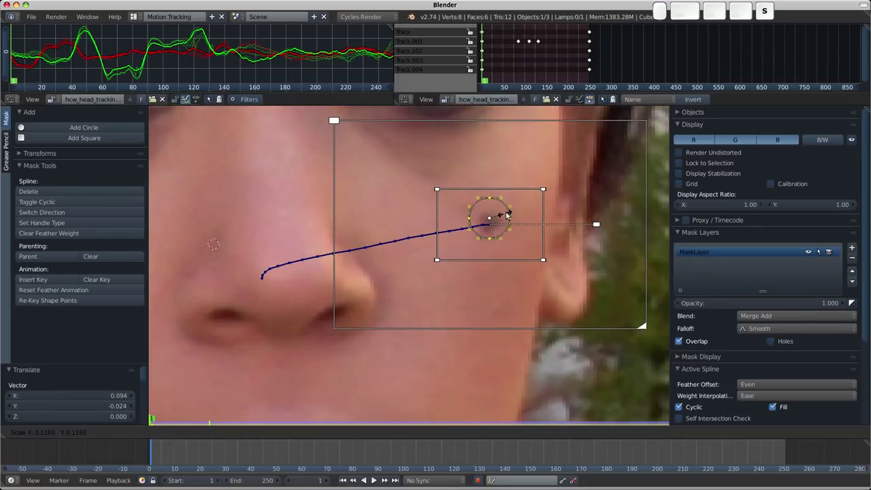
pyautogui.click(507, 208)
# Nudge the circle onto the cheek dot and shrink it further to 0.906 scale.
pyautogui.press('g')
pyautogui.click(518, 220)
pyautogui.press('s')
pyautogui.click(534, 229)
pyautogui.scroll(-4, 534, 229)
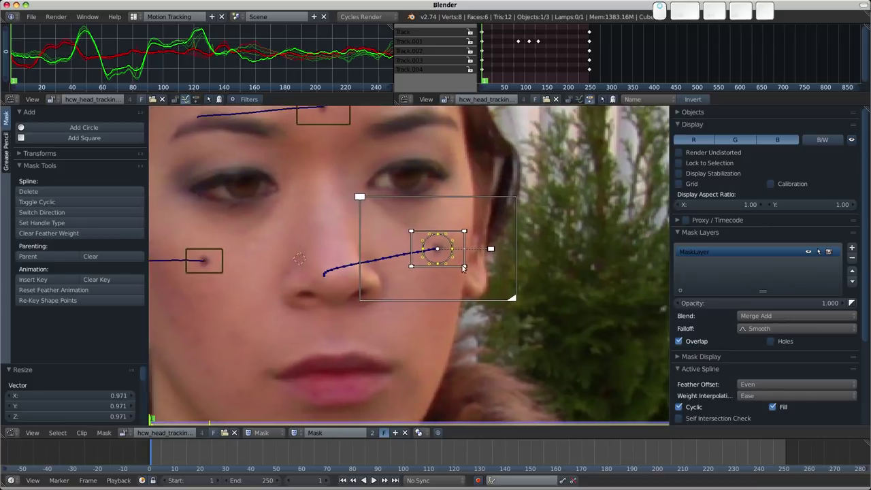
pyautogui.press('s')
pyautogui.click(408, 295)
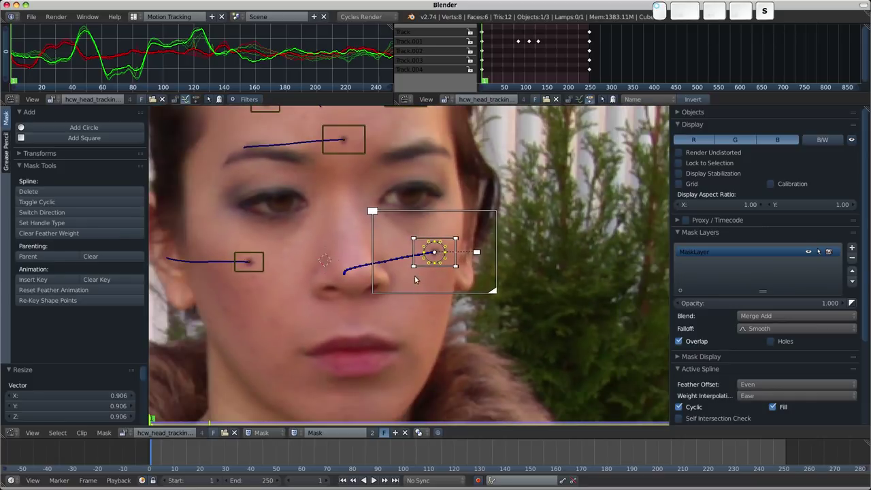
pyautogui.moveTo(454, 290); pyautogui.dragTo(464, 294, button='middle')
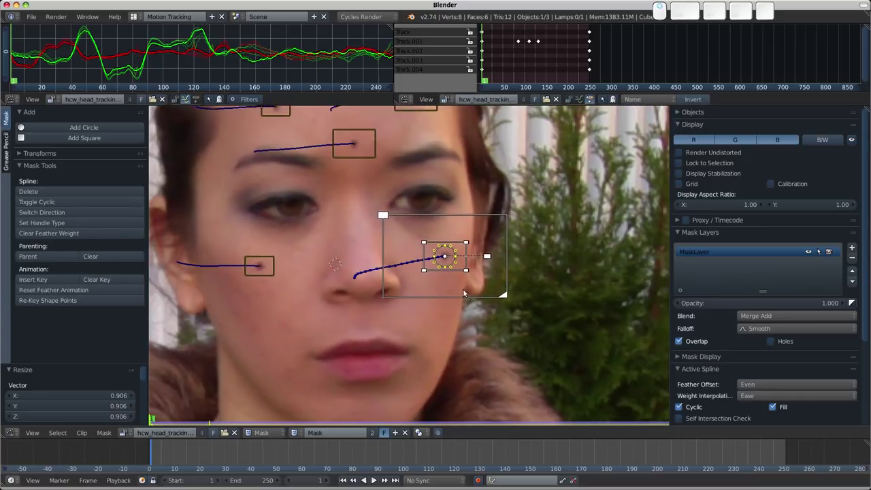
pyautogui.scroll(-1, 448, 253)
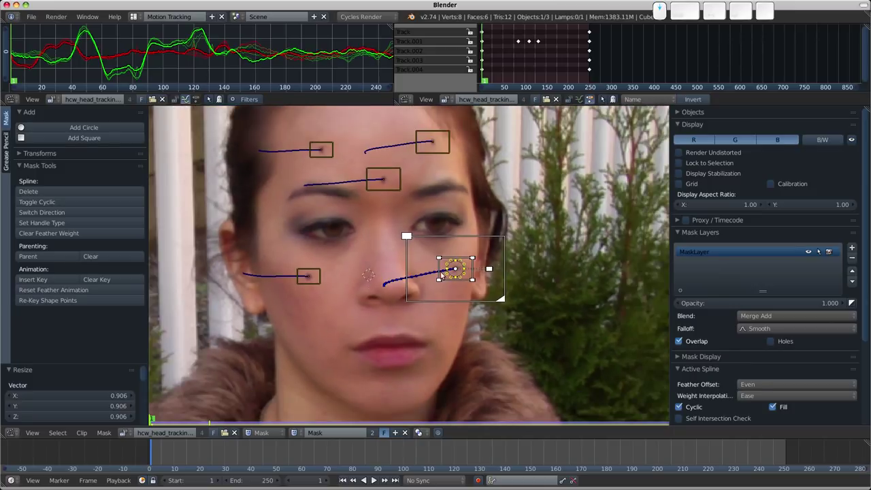
pyautogui.press('Tab')
pyautogui.press('Tab')
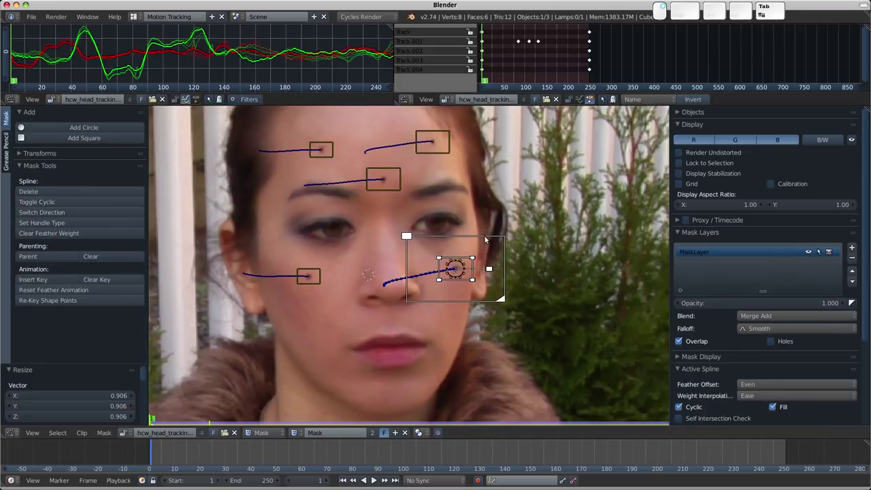
pyautogui.press('Tab')
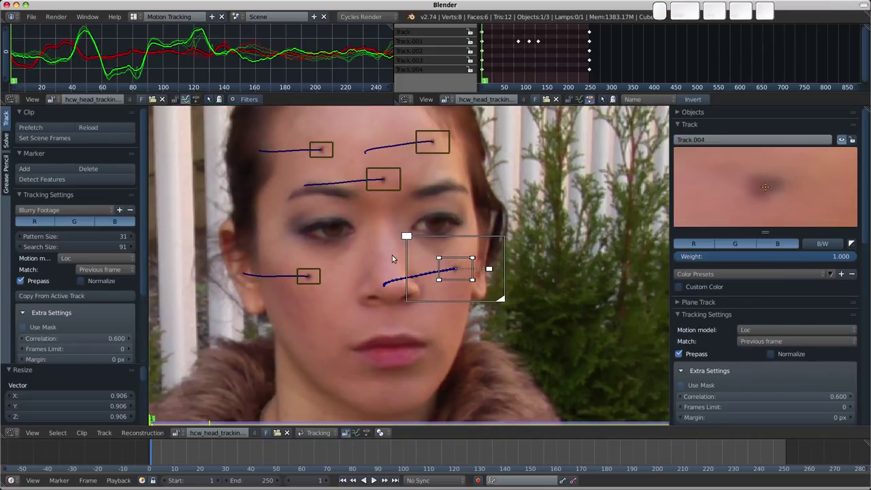
# Select the cheek-dot circle with L, parent it to the active track with Ctrl+P, and scrub to verify.
pyautogui.click(315, 433)
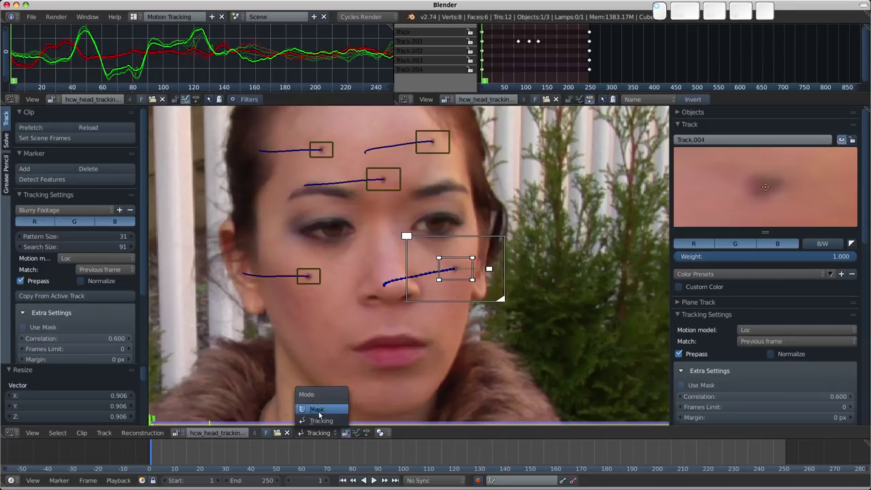
pyautogui.click(316, 423)
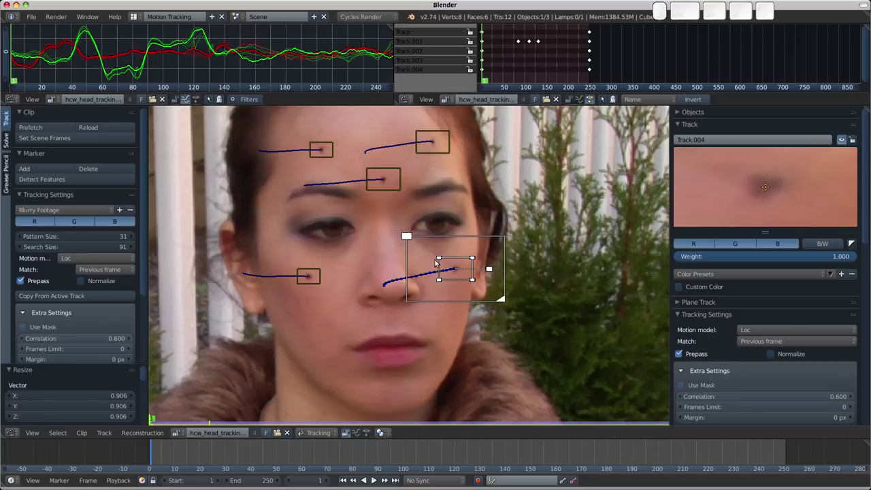
pyautogui.press('Tab')
pyautogui.scroll(3, 452, 252)
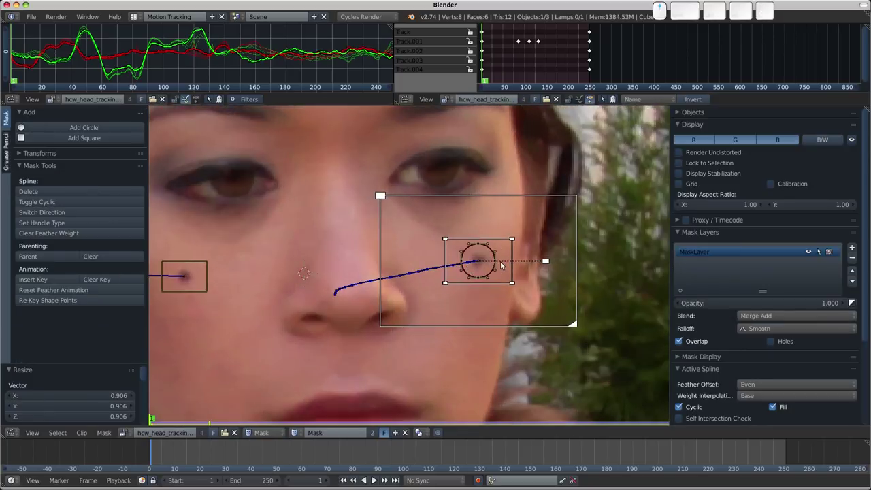
pyautogui.press('l')
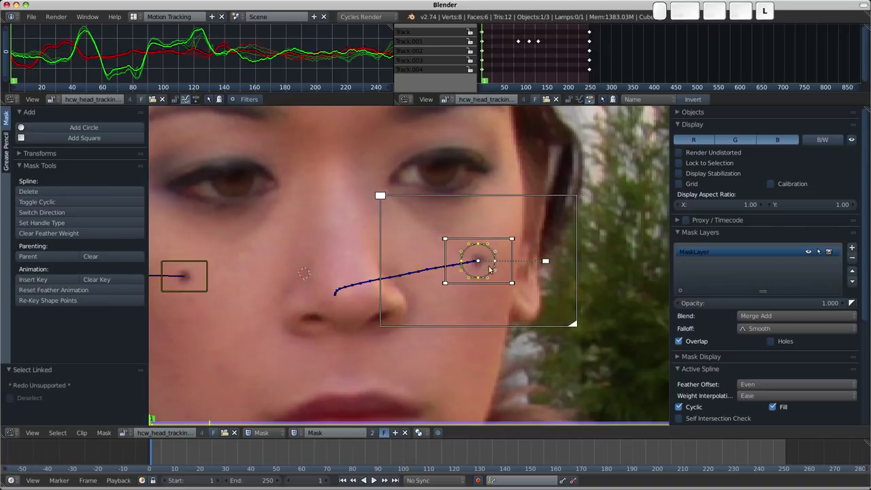
pyautogui.moveTo(486, 267); pyautogui.dragTo(469, 272, button='middle')
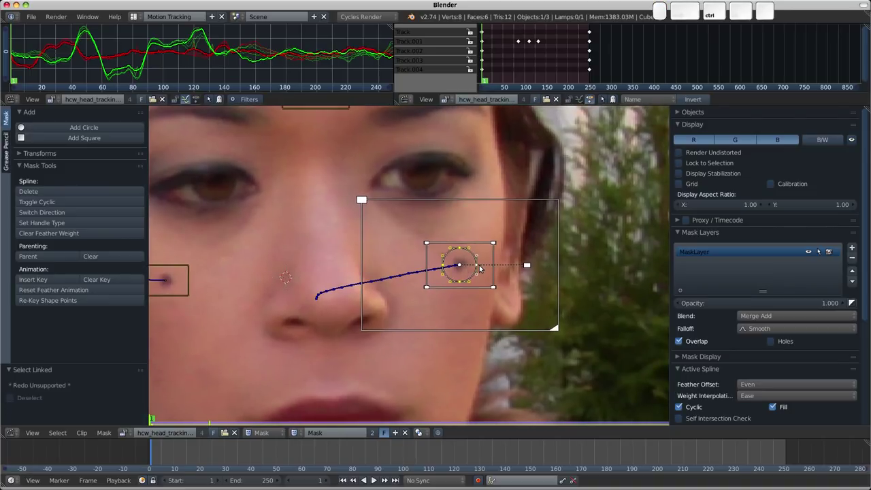
pyautogui.hotkey('ctrl', 'p')
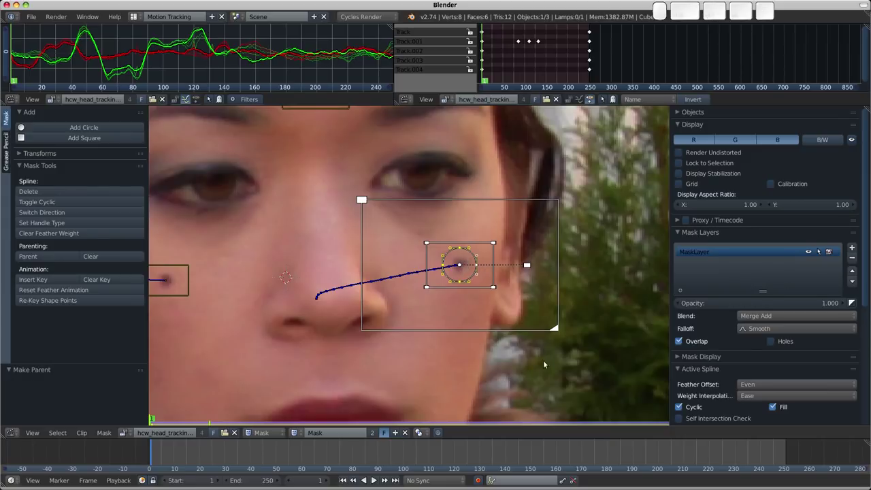
pyautogui.moveTo(225, 465)
pyautogui.mouseDown()
pyautogui.moveTo(382, 465)
pyautogui.moveTo(229, 465)
pyautogui.mouseUp()
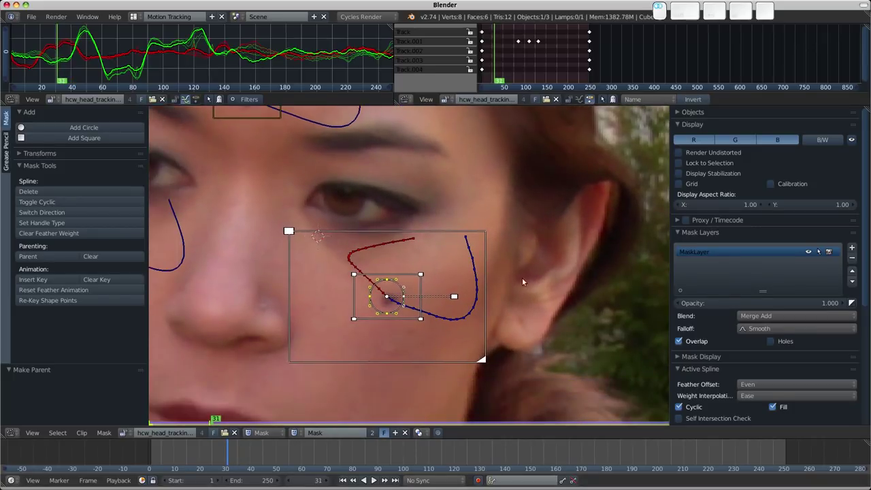
# Expand Mask Settings to show start and end frames, then zoom out to the whole face.
pyautogui.scroll(-7, 747, 330)
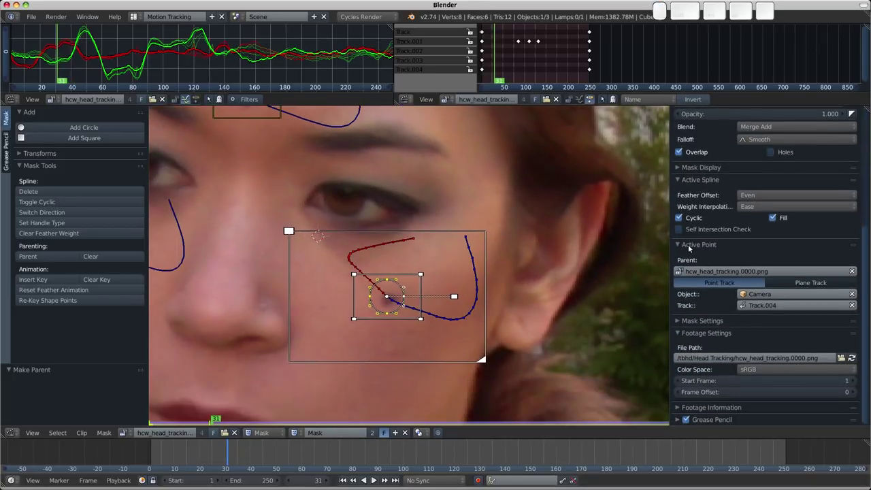
pyautogui.click(701, 321)
pyautogui.scroll(-1, 704, 299)
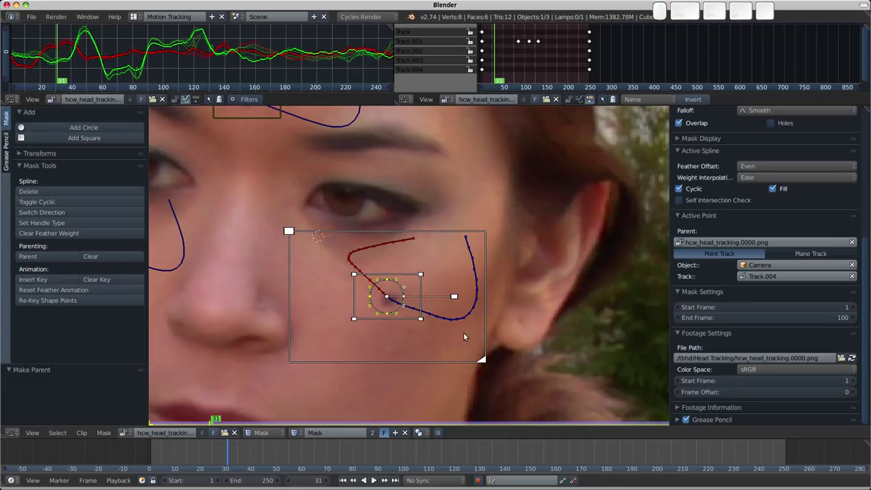
pyautogui.scroll(2, 739, 361)
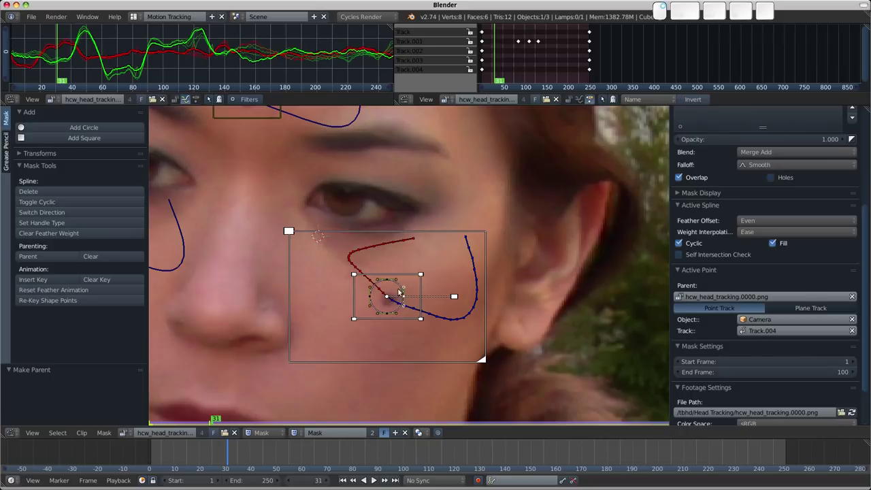
pyautogui.press('g')
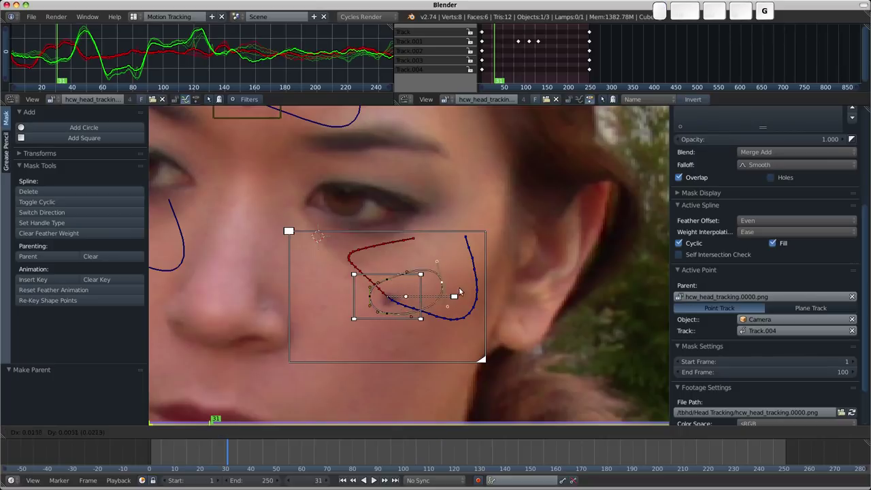
pyautogui.rightClick(463, 292)
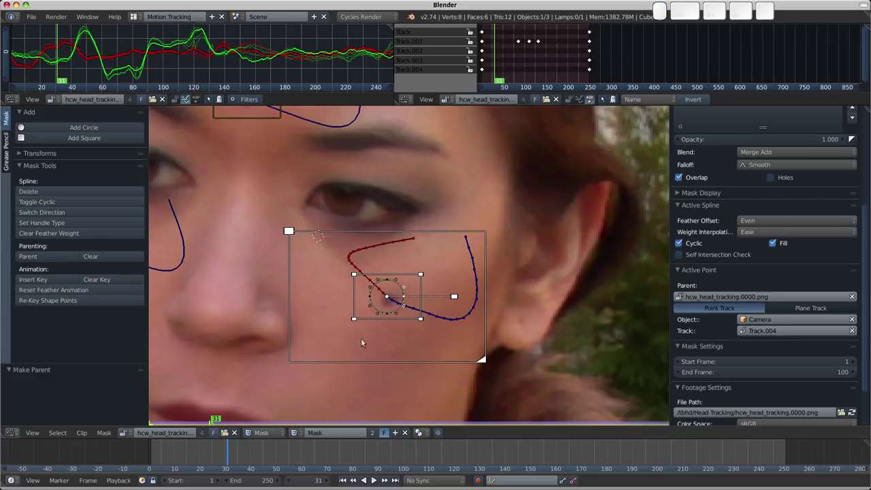
pyautogui.scroll(-3, 351, 320)
pyautogui.keyDown('shift'); pyautogui.moveTo(341, 255); pyautogui.dragTo(457, 271, button='middle'); pyautogui.keyUp('shift')
# Switch the clip editor to tracking and make the upper-left forehead track active.
pyautogui.press('Tab')
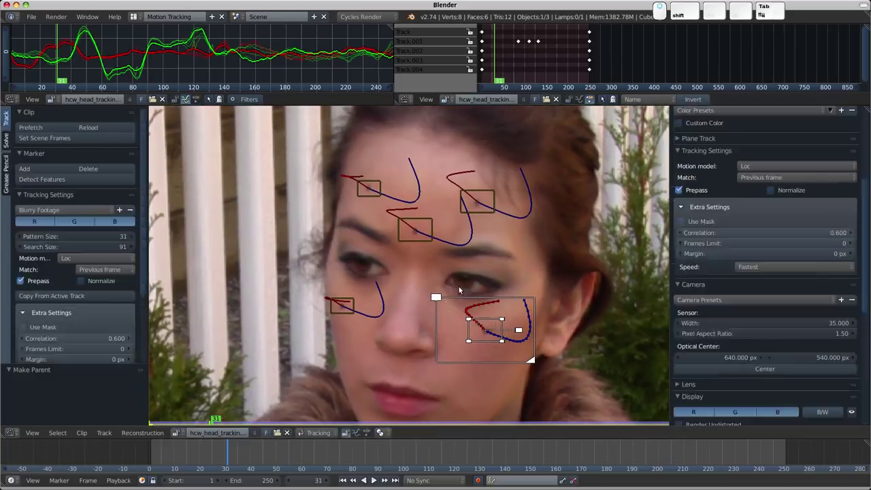
pyautogui.keyDown('shift'); pyautogui.moveTo(360, 211); pyautogui.dragTo(397, 232, button='middle'); pyautogui.keyUp('shift')
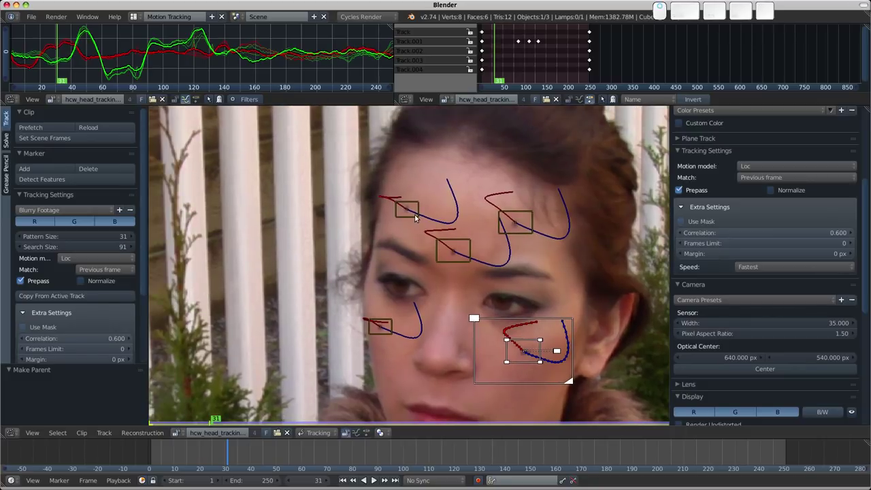
pyautogui.click(416, 216)
pyautogui.scroll(2, 383, 264)
# Add a circle on the upper-left forehead dot, shrink it to 0.144 and parent it to its track.
pyautogui.keyDown('shift'); pyautogui.moveTo(340, 244); pyautogui.dragTo(385, 270, button='middle'); pyautogui.keyUp('shift')
pyautogui.press('Tab')
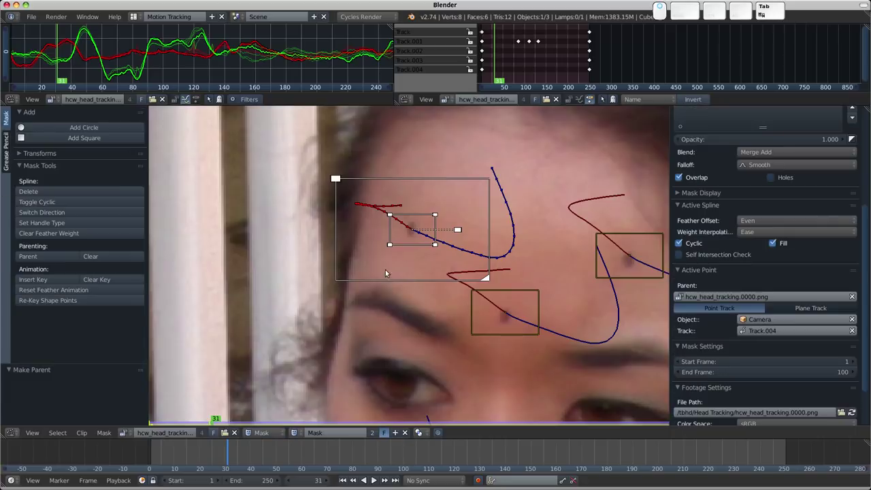
pyautogui.hotkey('shift', 'a')
pyautogui.click(352, 239)
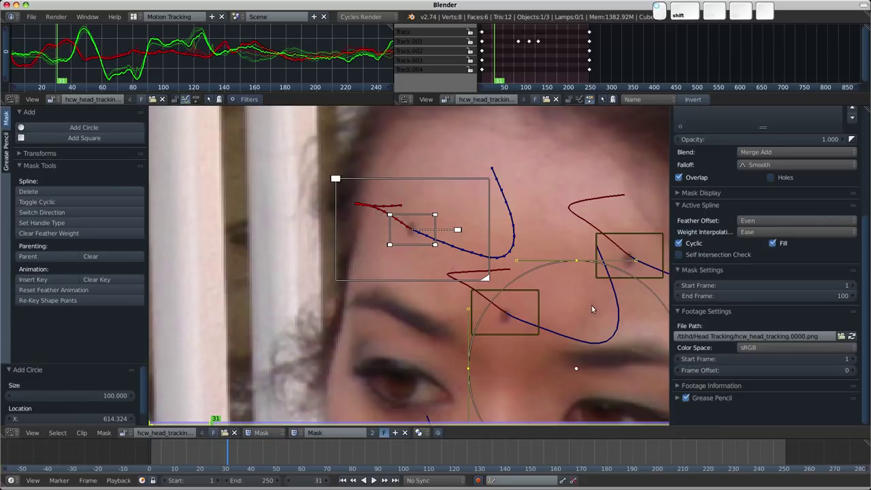
pyautogui.press('g')
pyautogui.click(427, 163)
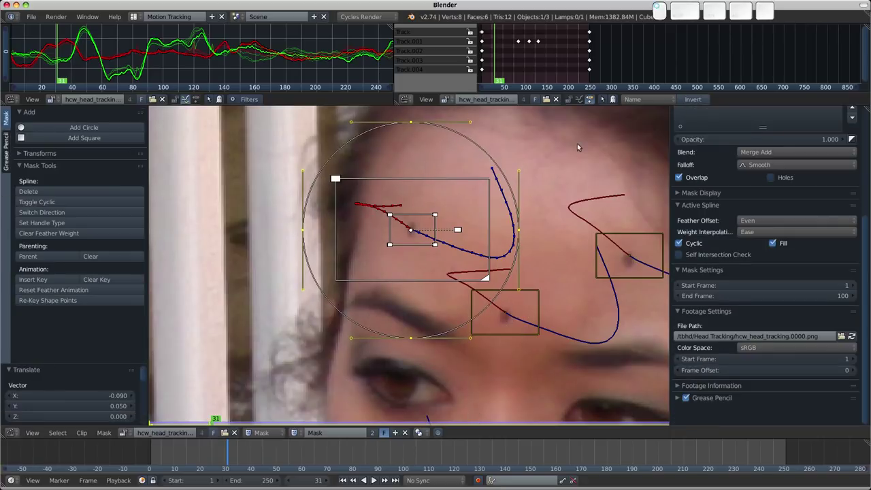
pyautogui.press('s')
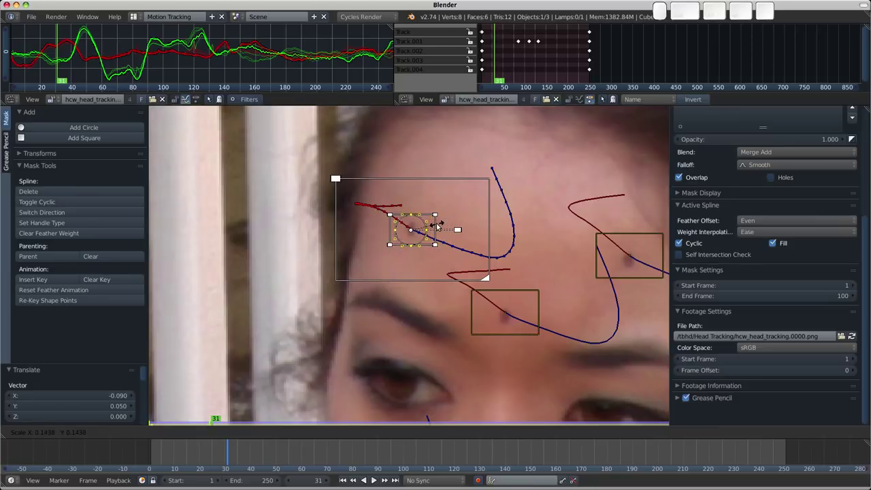
pyautogui.click(438, 225)
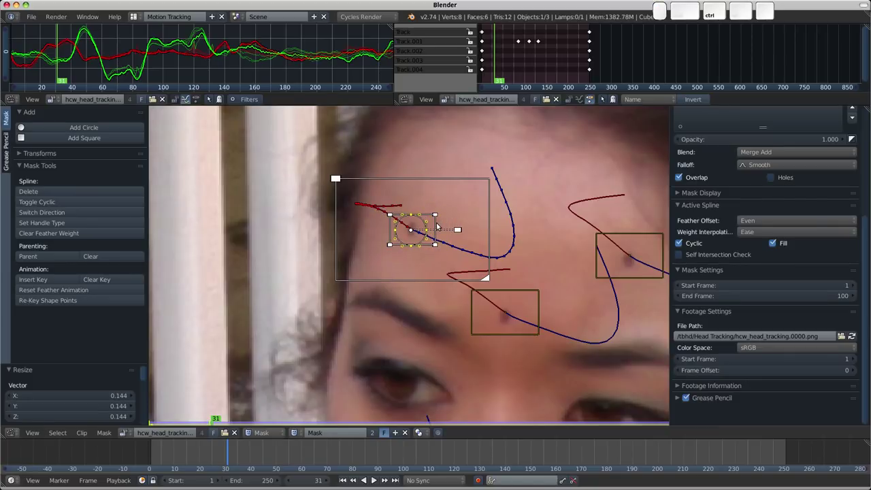
pyautogui.hotkey('ctrl', 'p')
# Add a second circle on the next forehead dot, shrink it to 0.119 and parent it to its track.
pyautogui.hotkey('ctrl', 'Tab')
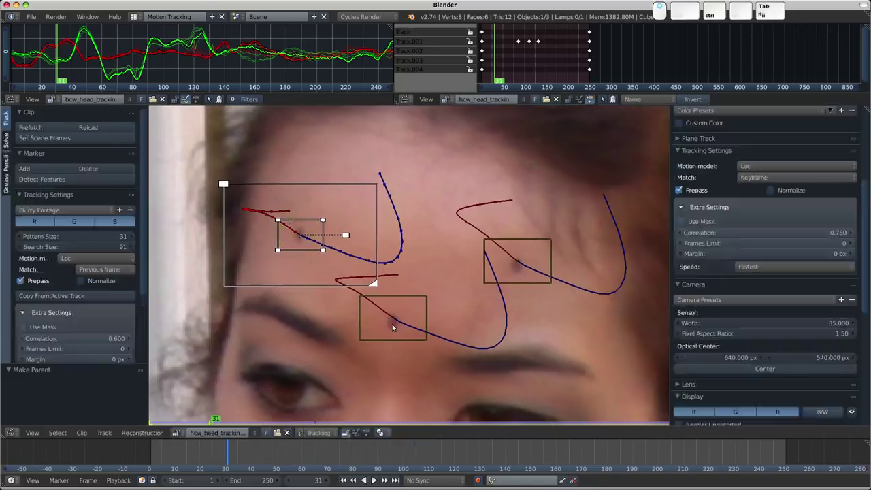
pyautogui.hotkey('ctrl', 'Tab')
pyautogui.hotkey('shift', 'a')
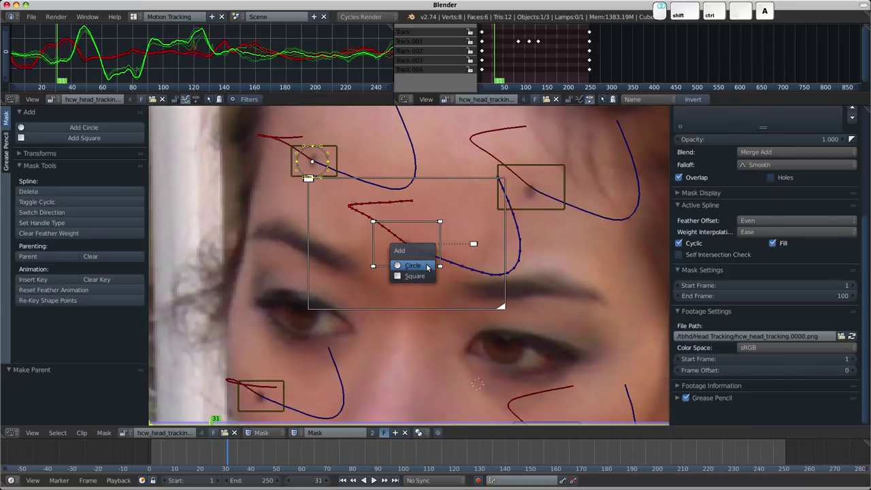
pyautogui.click(423, 261)
pyautogui.press('g')
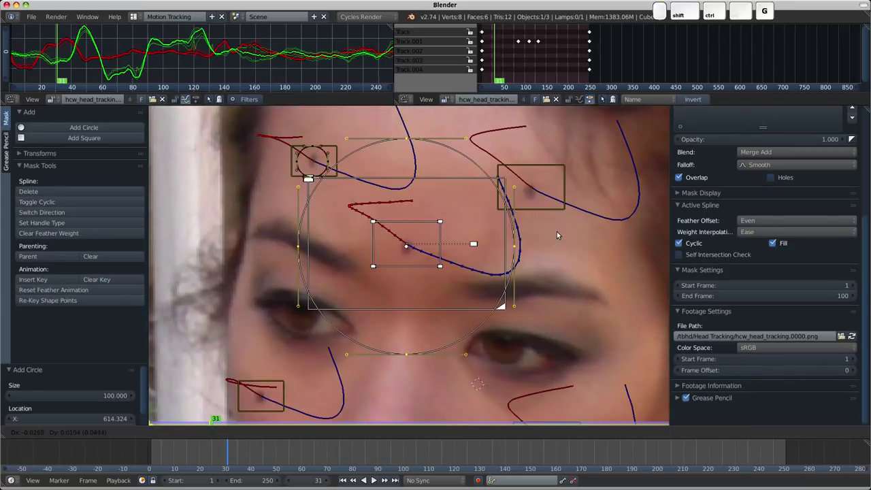
pyautogui.click(557, 232)
pyautogui.press('s')
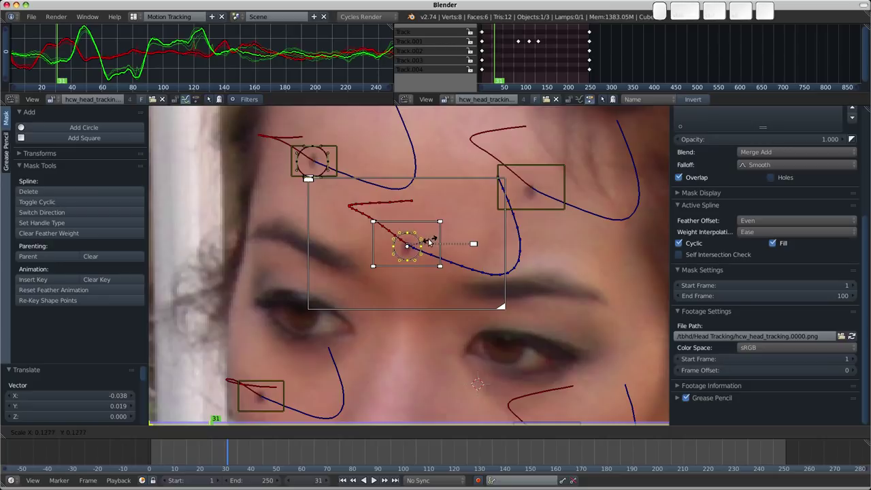
pyautogui.click(429, 242)
pyautogui.hotkey('ctrl', 'p')
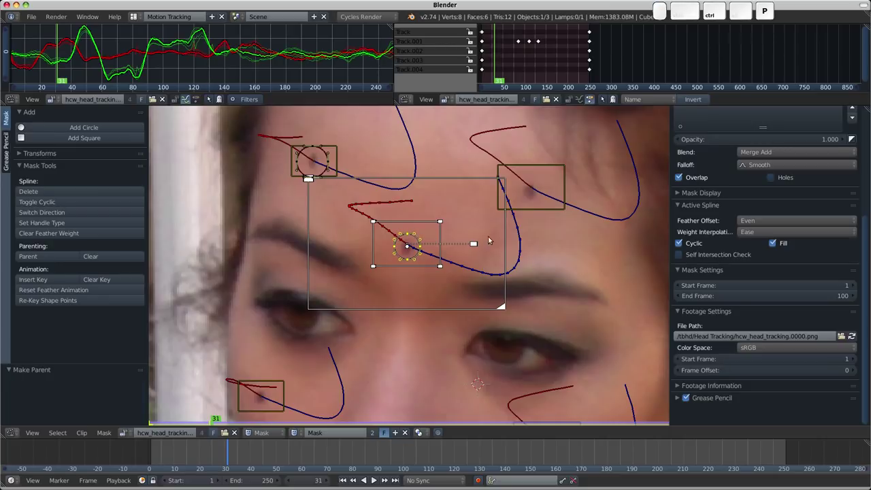
pyautogui.moveTo(489, 241); pyautogui.dragTo(416, 276, button='middle')
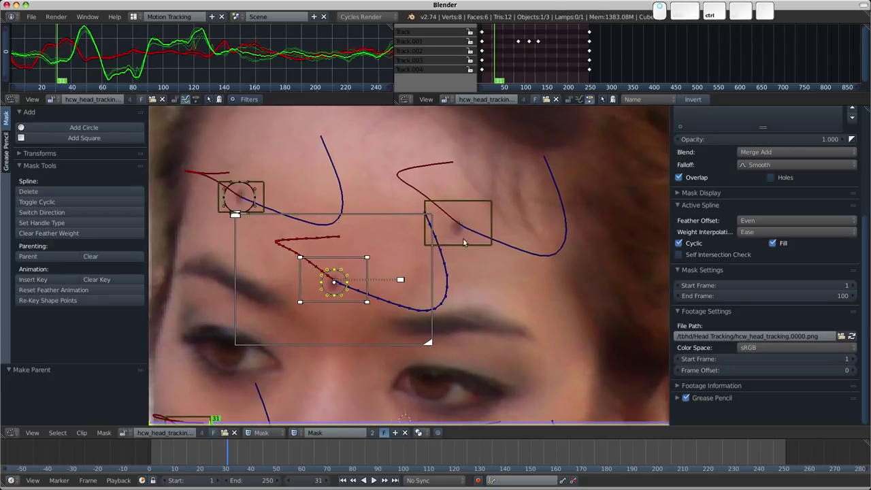
pyautogui.press('Tab')
# Add a circle on the upper-right forehead dot, shrink it to 0.300 and parent it to that track.
pyautogui.rightClick(471, 231)
pyautogui.press('Tab')
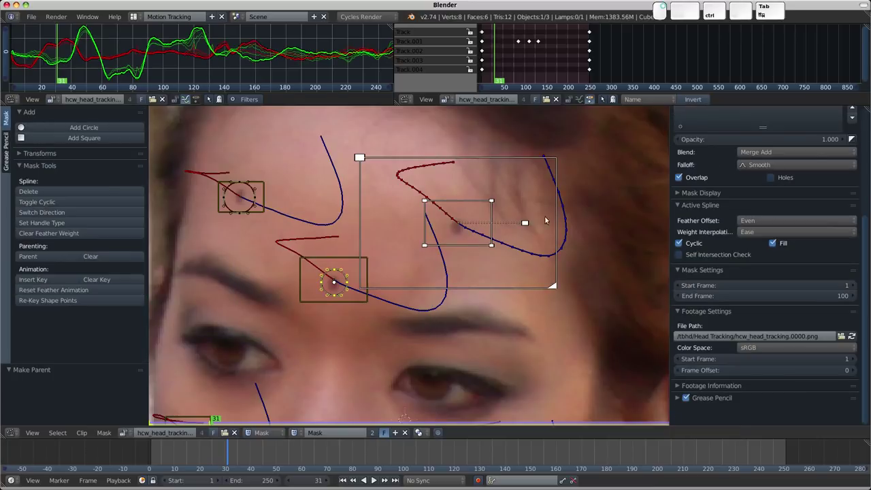
pyautogui.hotkey('shift', 'a')
pyautogui.click(594, 208)
pyautogui.press('s')
pyautogui.click(474, 286)
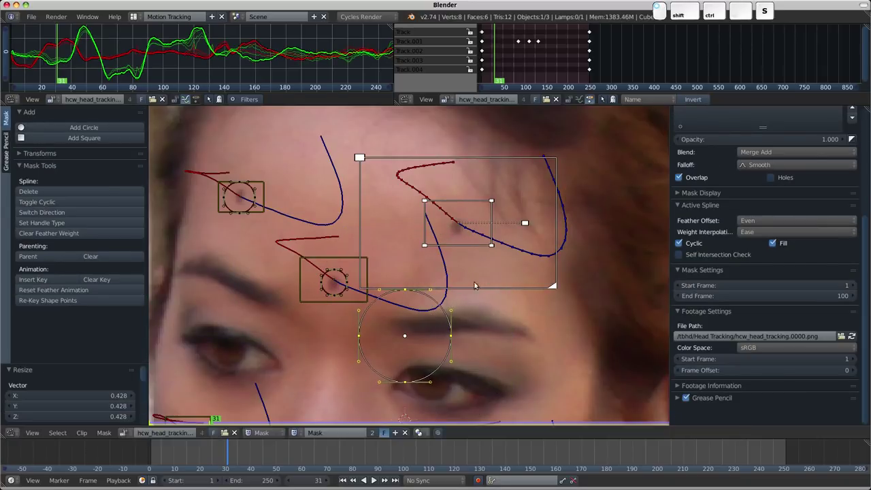
pyautogui.press('g')
pyautogui.click(520, 178)
pyautogui.press('s')
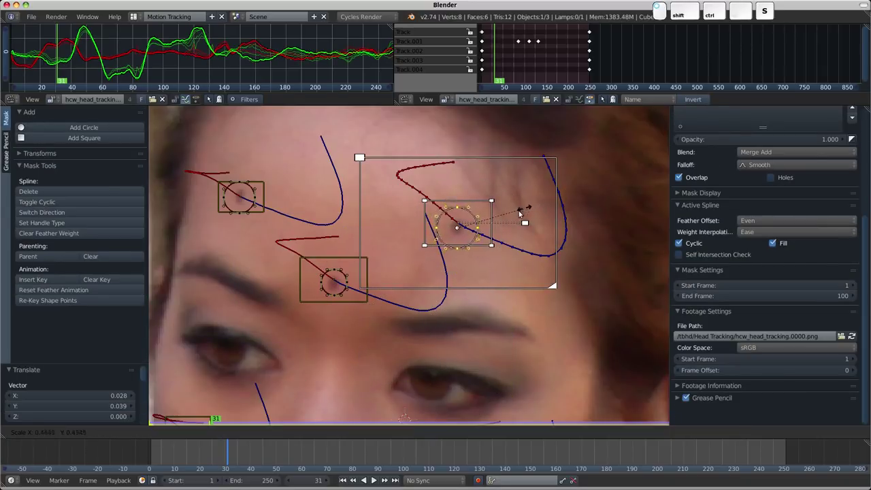
pyautogui.click(503, 217)
pyautogui.hotkey('ctrl', 'p')
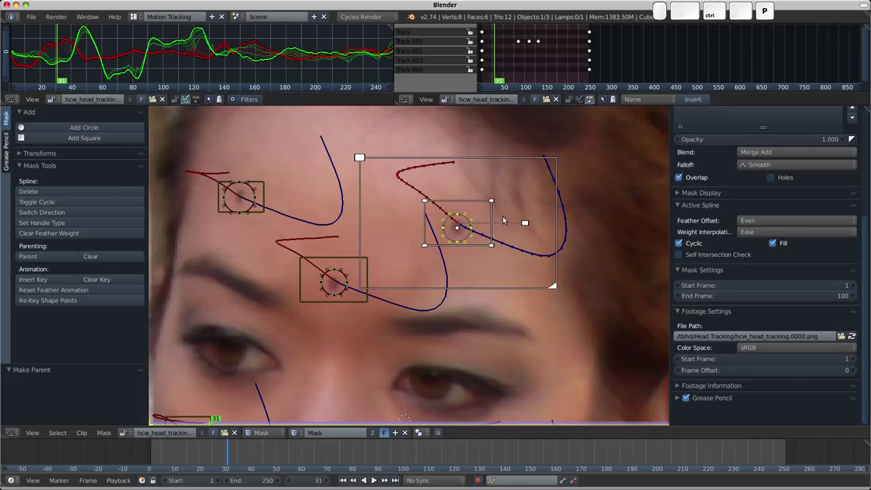
pyautogui.scroll(-4, 502, 216)
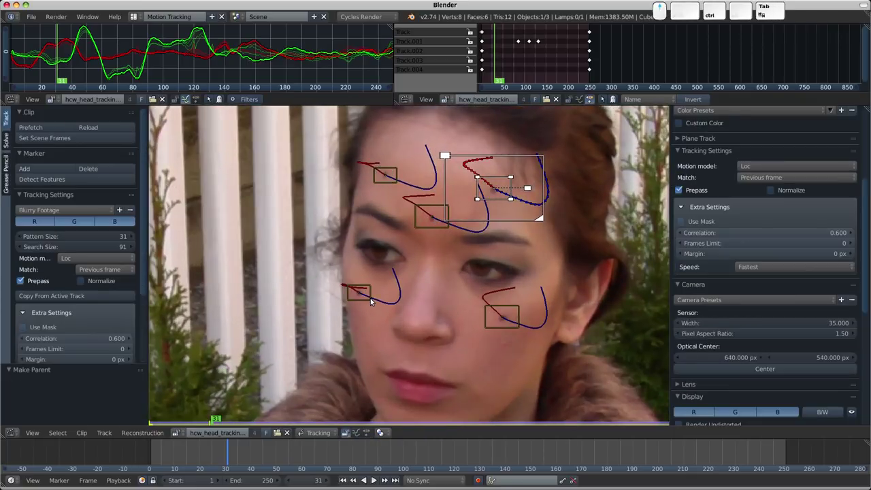
# Cover the lower-left cheek dot with a small circle ring parented to its track.
pyautogui.click(371, 297)
pyautogui.press('Tab')
pyautogui.scroll(4, 359, 309)
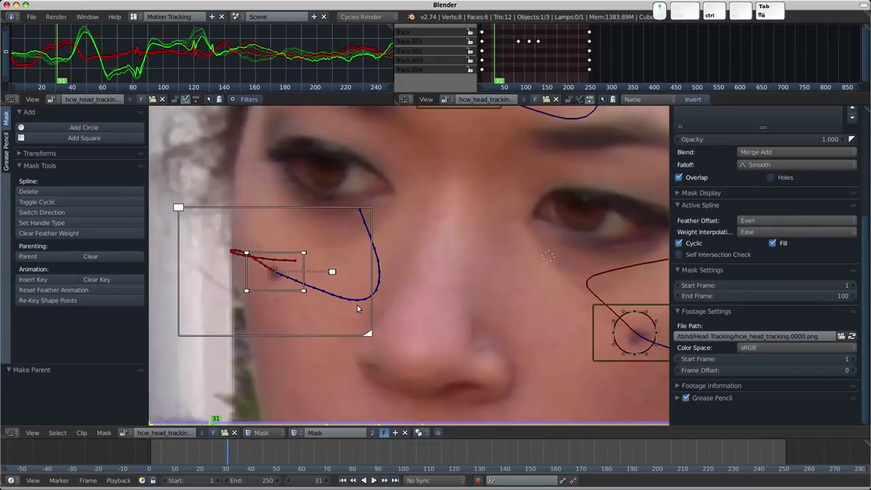
pyautogui.moveTo(345, 301); pyautogui.dragTo(403, 266, button='middle')
pyautogui.click(403, 267)
pyautogui.hotkey('shift', 'a')
pyautogui.click(403, 267)
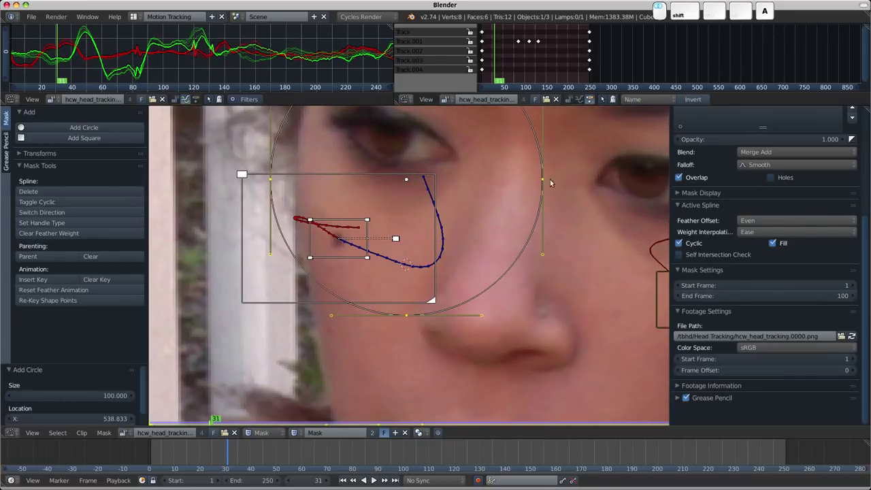
pyautogui.press('g')
pyautogui.click(534, 188)
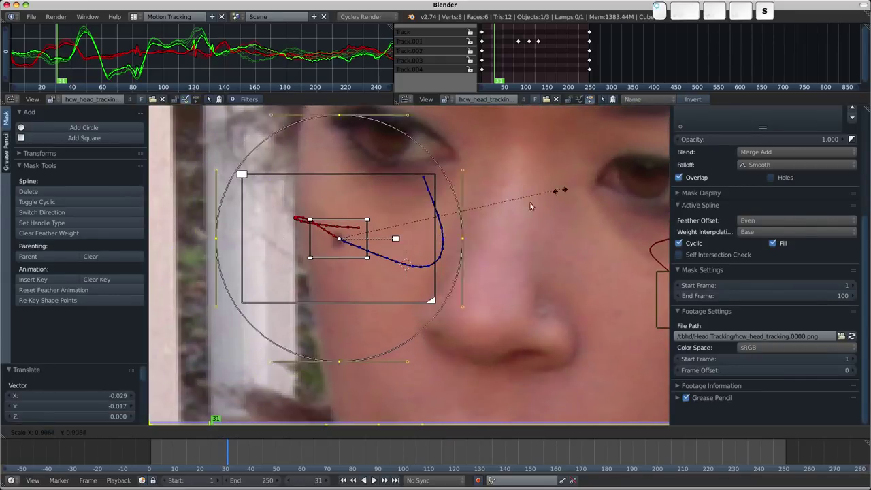
pyautogui.press('s')
pyautogui.click(367, 237)
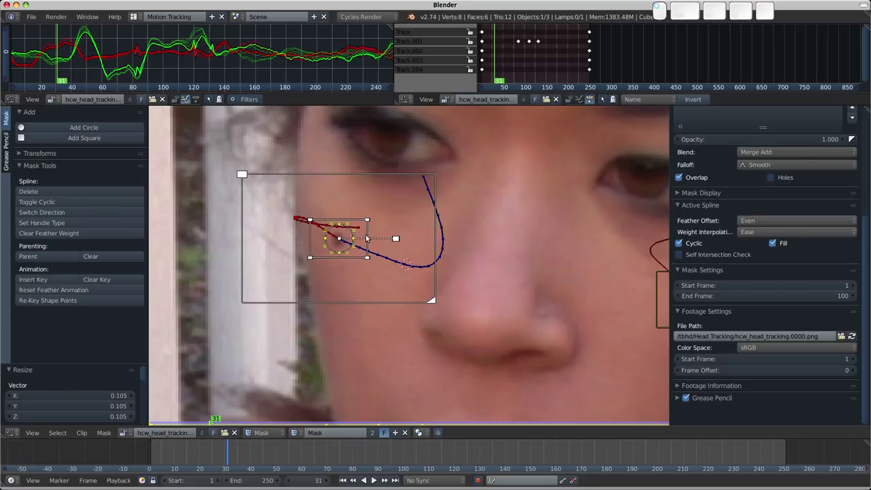
pyautogui.hotkey('ctrl', 'p')
pyautogui.scroll(-5, 368, 237)
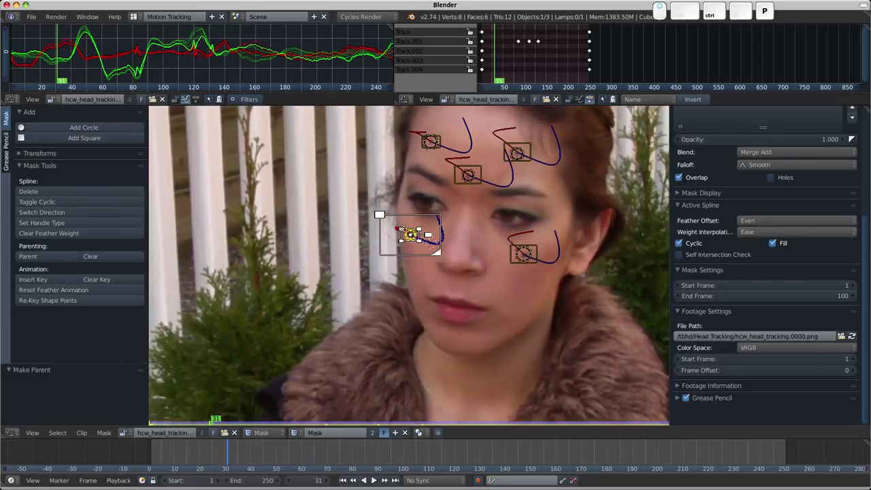
# Switch to the Compositing layout and enlarge the node editor area.
pyautogui.click(135, 17)
pyautogui.click(148, 50)
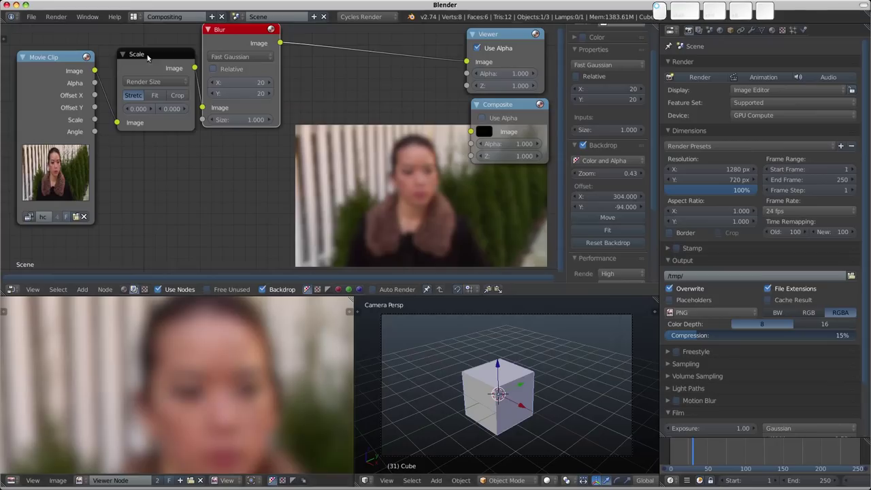
pyautogui.scroll(-1, 198, 95)
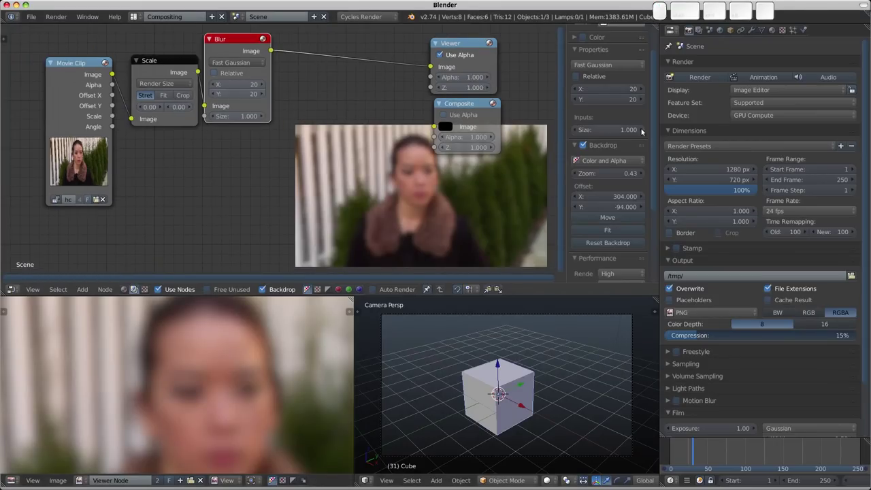
pyautogui.moveTo(657, 130); pyautogui.dragTo(783, 129)
pyautogui.moveTo(232, 133); pyautogui.dragTo(195, 114, button='middle')
# Add a Mask input node reading the 'Mask' datablock and move it down-left.
pyautogui.hotkey('shift', 'a')
pyautogui.moveTo(166, 156)
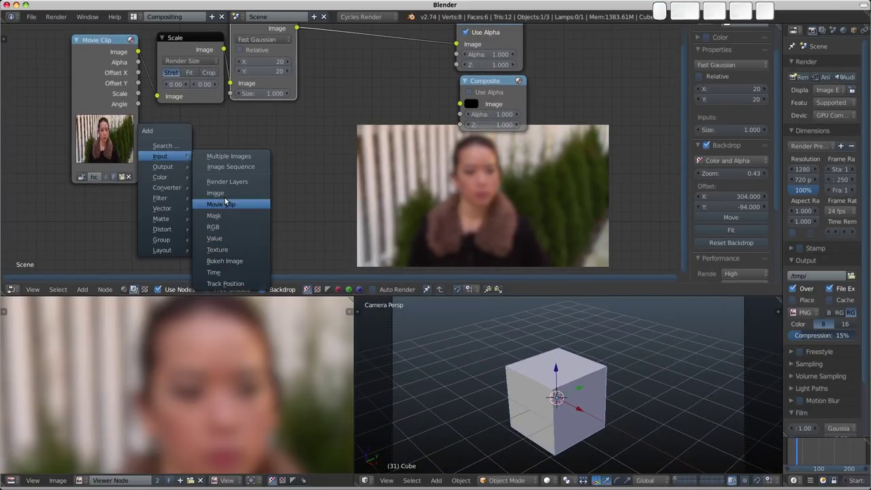
pyautogui.click(226, 214)
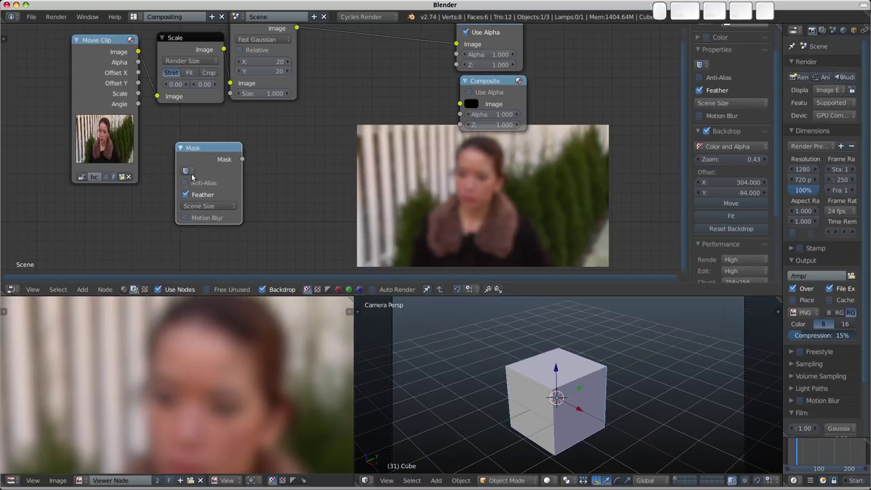
pyautogui.click(187, 170)
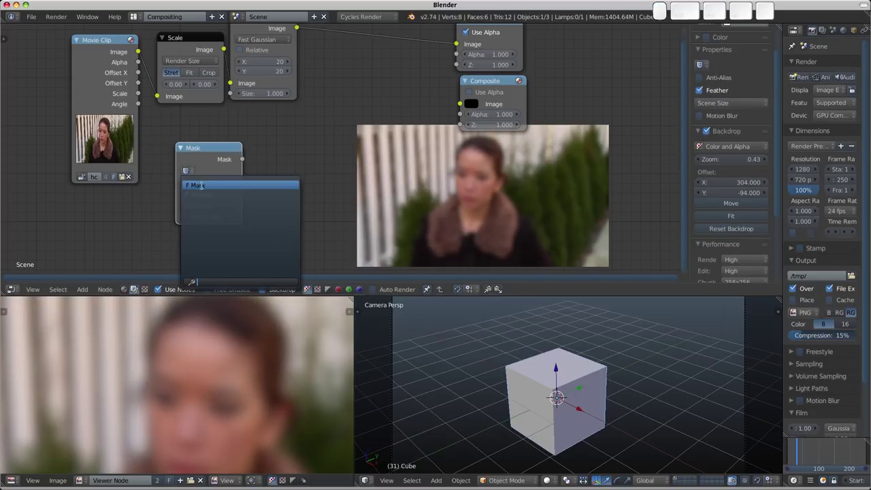
pyautogui.click(202, 186)
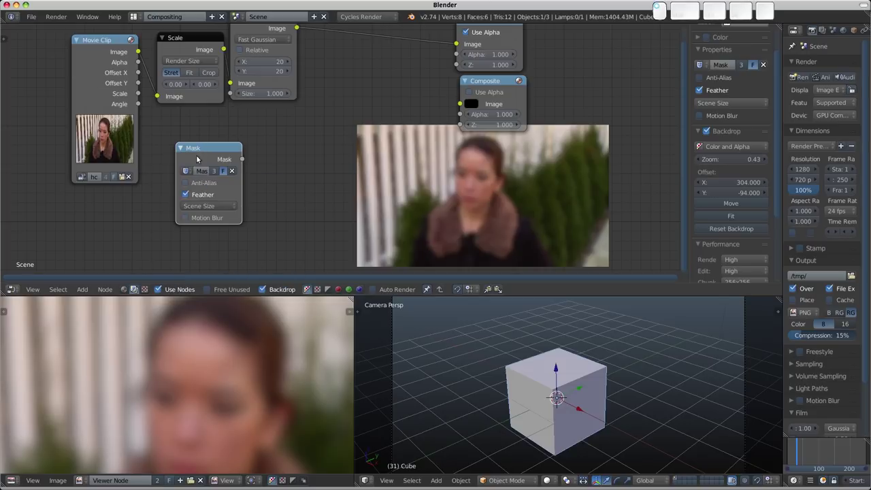
pyautogui.moveTo(205, 154); pyautogui.dragTo(190, 168)
pyautogui.scroll(-1, 287, 128)
pyautogui.scroll(-2, 287, 125)
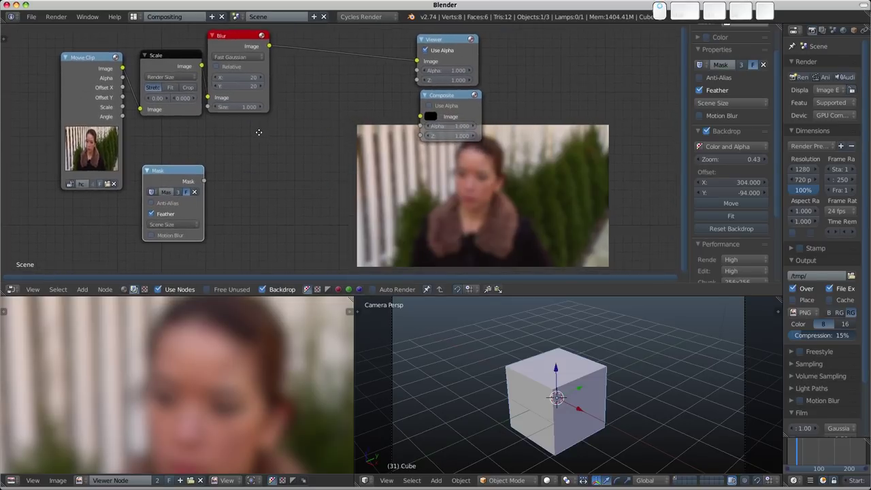
# Preview the Mask node's output in the viewer, checking it at frame 79.
pyautogui.keyDown('ctrl'); pyautogui.keyDown('shift'); pyautogui.click(178, 170); pyautogui.keyUp('shift'); pyautogui.keyUp('ctrl')
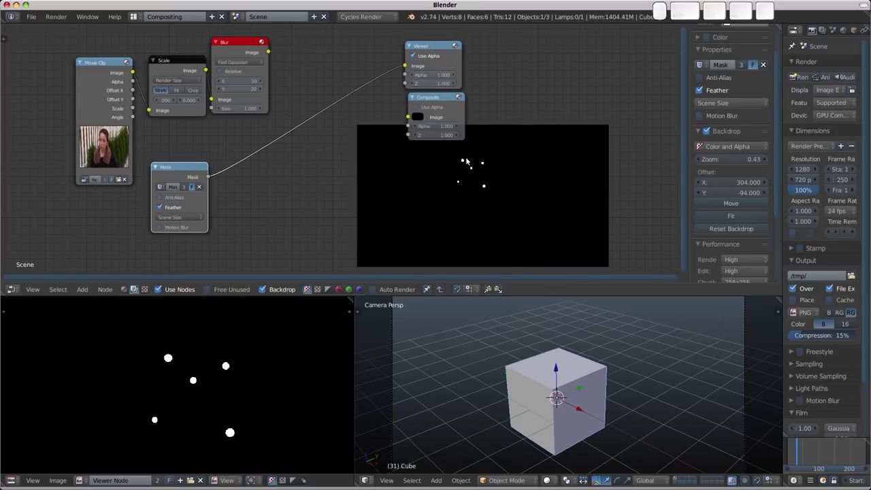
pyautogui.moveTo(813, 456)
pyautogui.mouseDown()
pyautogui.moveTo(822, 451)
pyautogui.moveTo(804, 451)
pyautogui.moveTo(837, 450)
pyautogui.moveTo(813, 452)
pyautogui.mouseUp()
pyautogui.moveTo(223, 156); pyautogui.dragTo(219, 182, button='middle')
pyautogui.moveTo(91, 107); pyautogui.dragTo(62, 101)
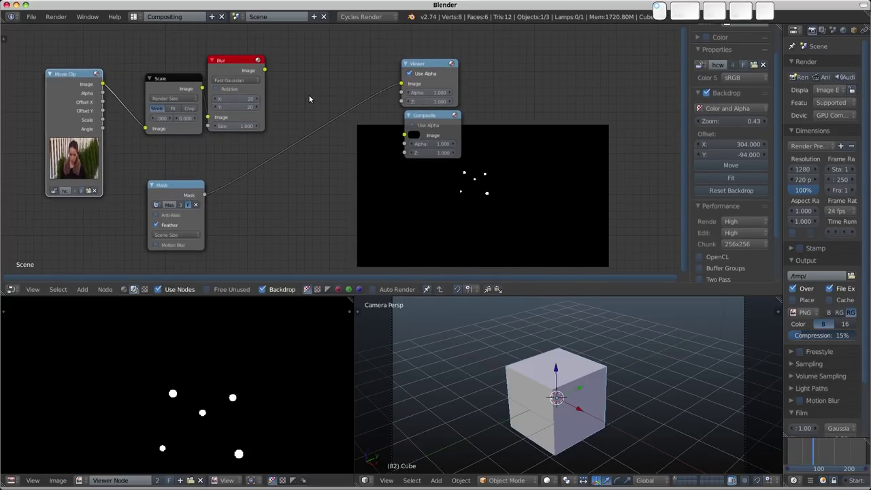
# Insert a Mix node fed by the Blur output and the mask, feeding the Viewer.
pyautogui.hotkey('shift', 'a')
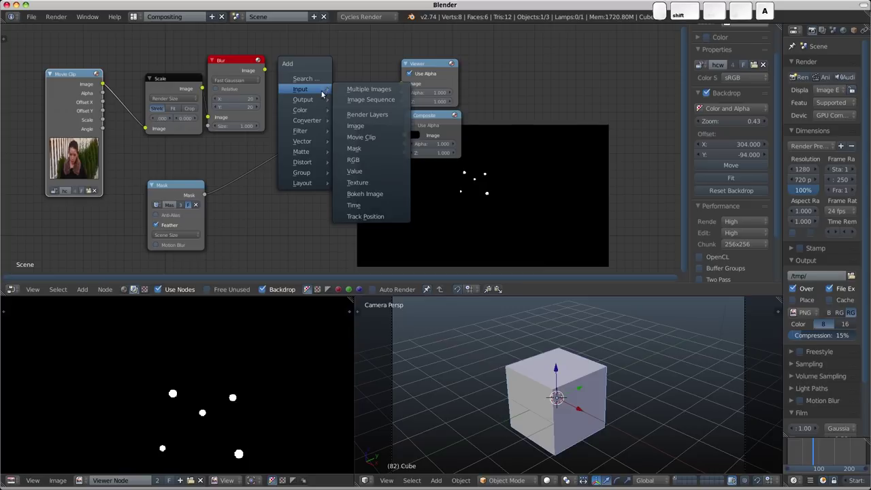
pyautogui.moveTo(313, 114)
pyautogui.click(352, 109)
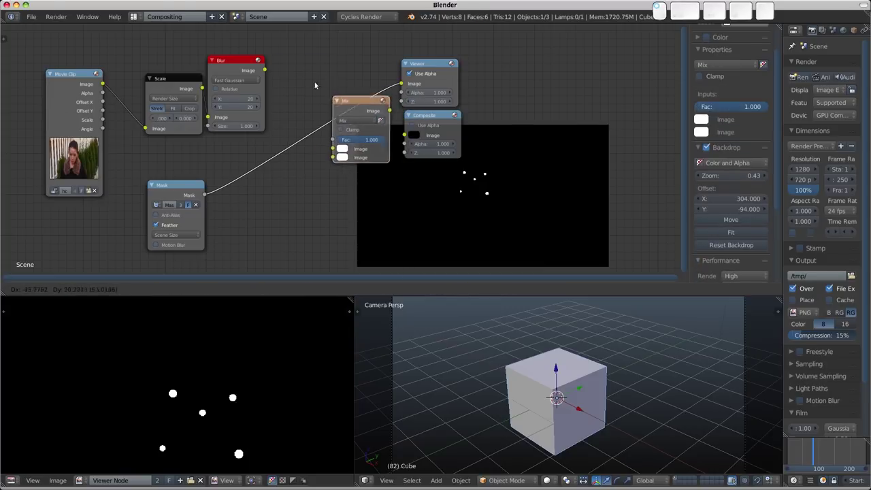
pyautogui.click(319, 113)
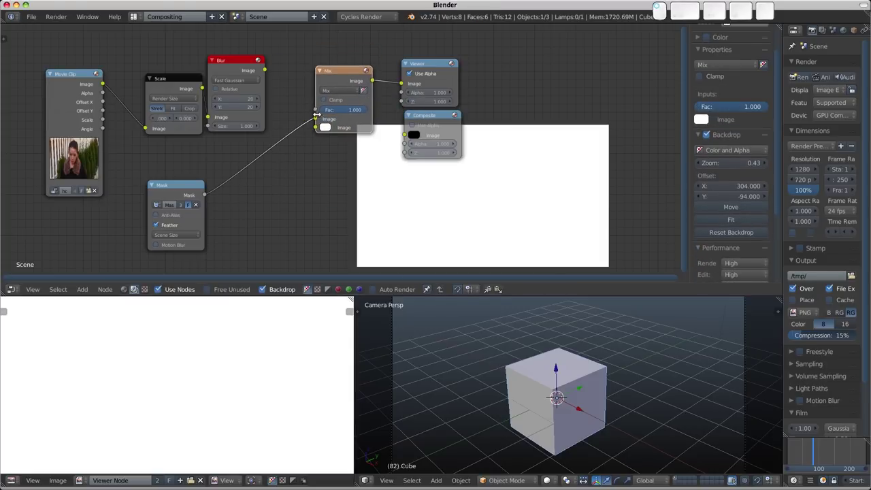
pyautogui.moveTo(316, 119); pyautogui.dragTo(316, 128)
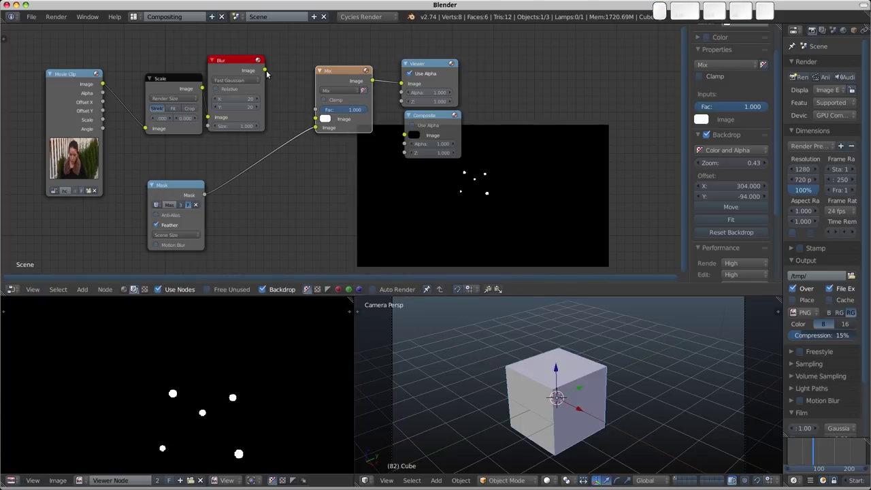
pyautogui.moveTo(265, 71); pyautogui.dragTo(316, 119)
# Set the Mix node's blend type to Add and inspect the white dots at frame 87.
pyautogui.click(342, 90)
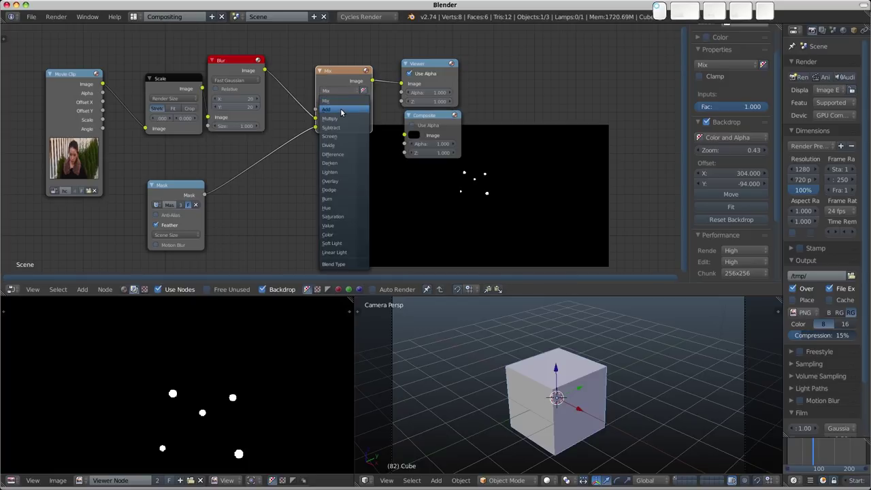
pyautogui.click(342, 111)
pyautogui.moveTo(478, 200); pyautogui.dragTo(422, 172, button='middle')
pyautogui.scroll(2, 222, 389)
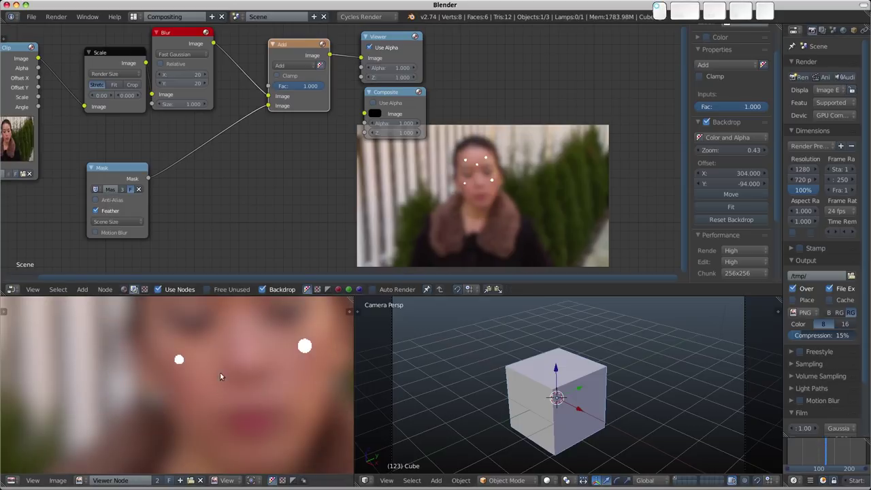
pyautogui.moveTo(825, 453); pyautogui.dragTo(815, 453)
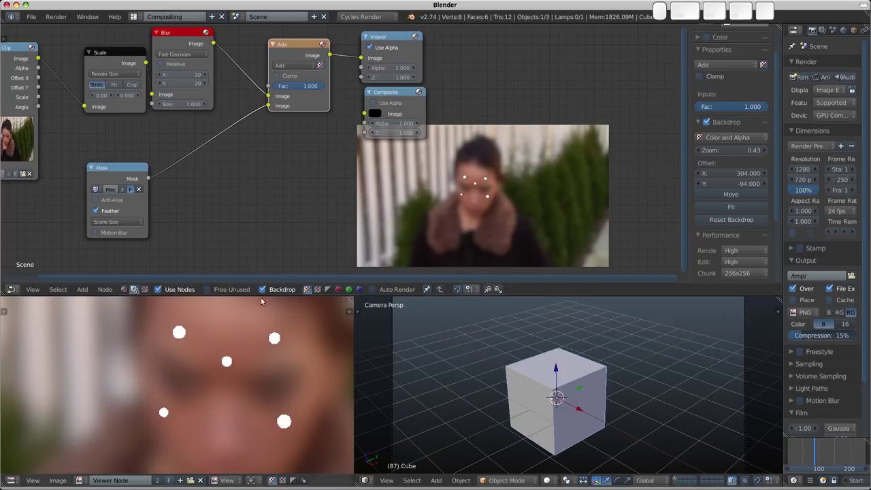
pyautogui.keyDown('ctrl'); pyautogui.hscroll(-1, 281, 190); pyautogui.keyUp('ctrl')
pyautogui.scroll(4, 272, 342)
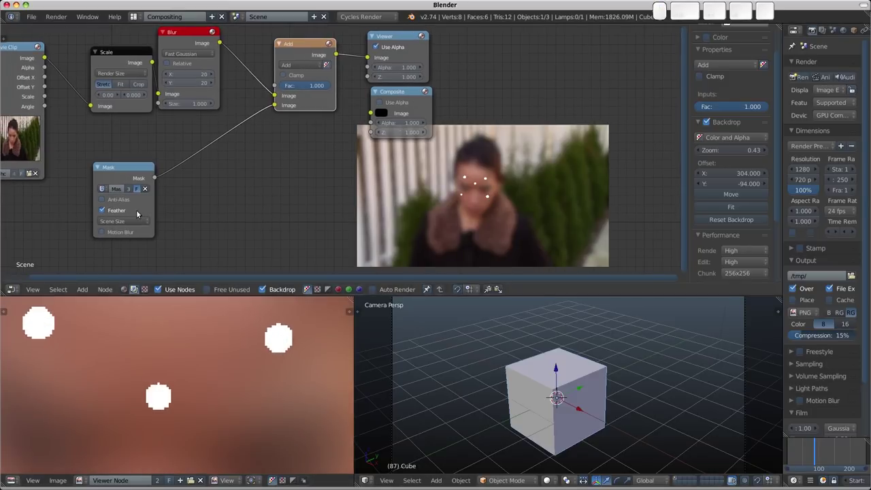
pyautogui.moveTo(130, 179); pyautogui.dragTo(94, 202)
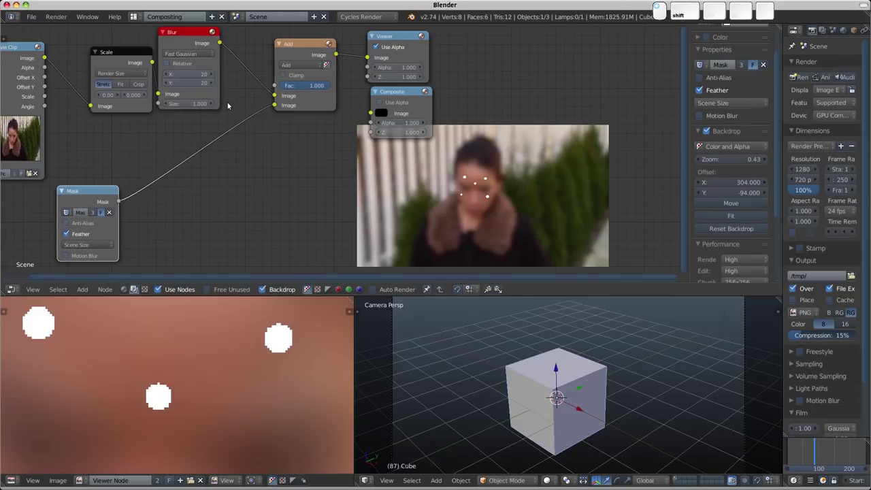
# Duplicate the Blur node onto the Mask link and preview its output.
pyautogui.click(196, 38)
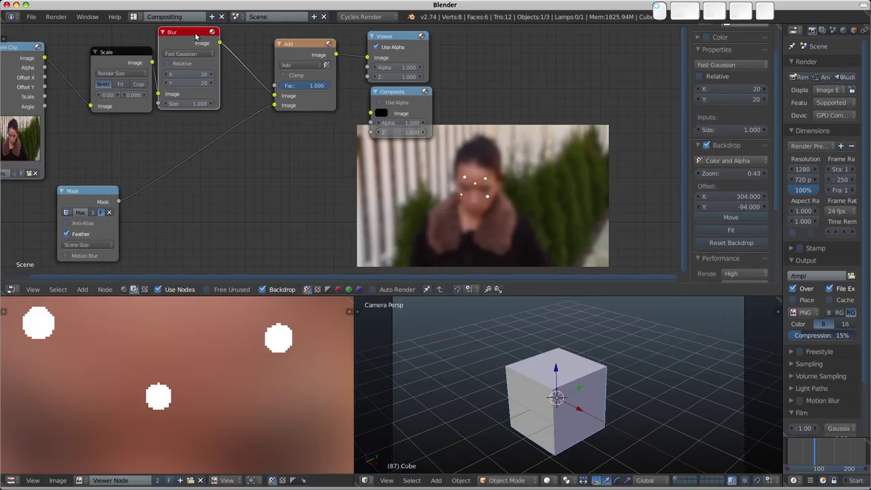
pyautogui.hotkey('shift', 'd')
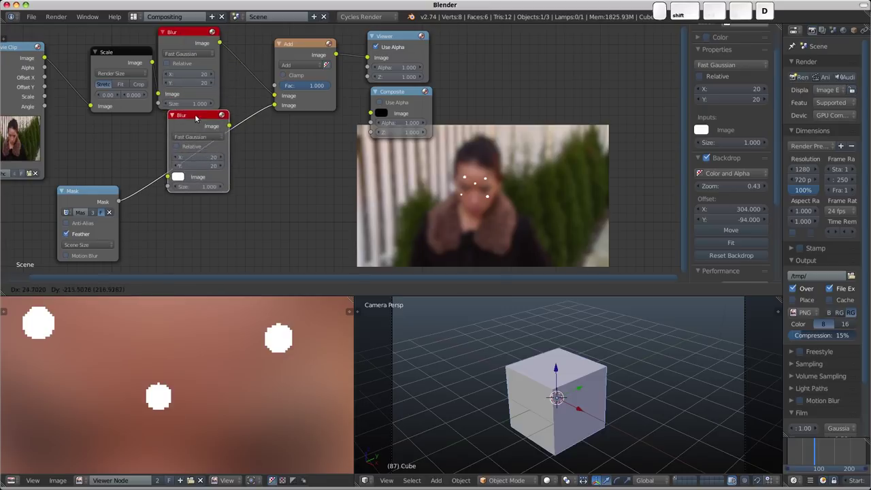
pyautogui.click(196, 120)
pyautogui.moveTo(195, 121); pyautogui.dragTo(210, 123)
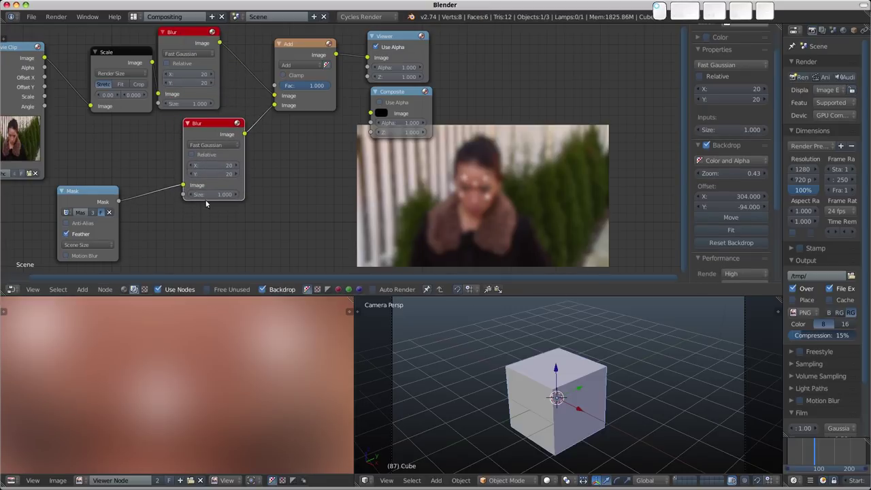
pyautogui.keyDown('ctrl'); pyautogui.keyDown('shift'); pyautogui.click(220, 128); pyautogui.keyUp('shift'); pyautogui.keyUp('ctrl')
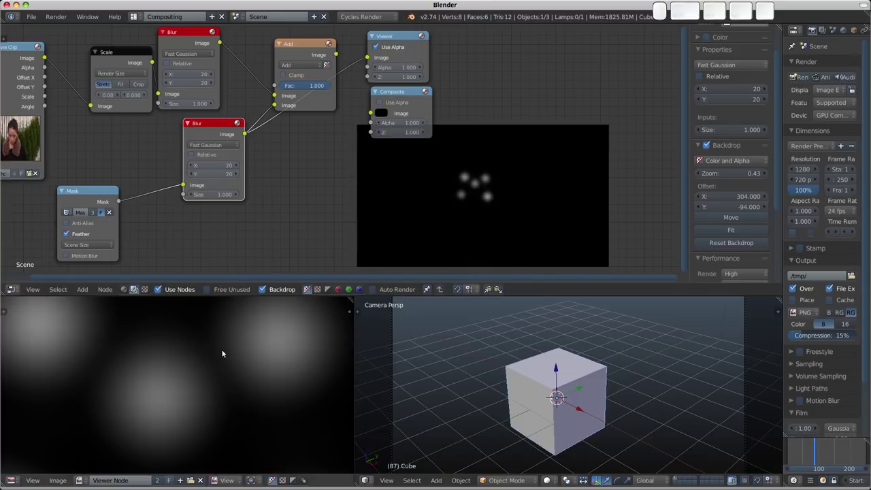
# Set the new Blur to 4 by 4, mute it, and return to the Motion Tracking layout.
pyautogui.click(215, 166)
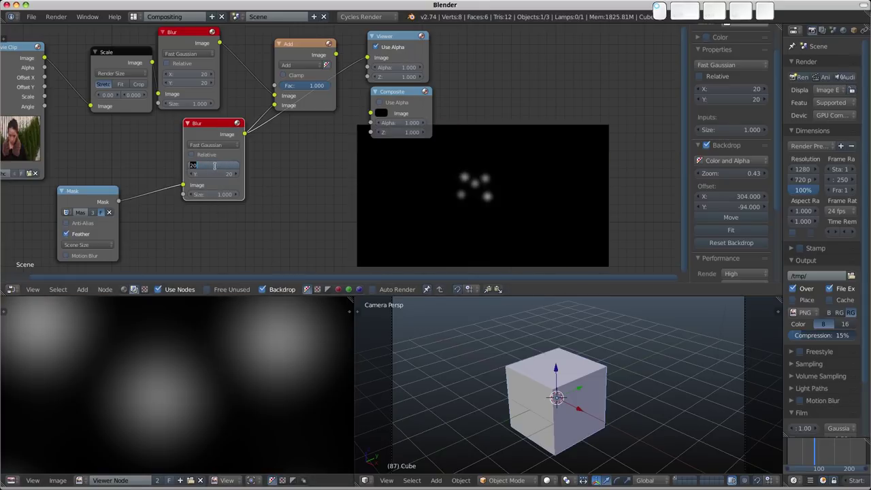
pyautogui.write('4')
pyautogui.click(216, 174)
pyautogui.write('4')
pyautogui.press('Return')
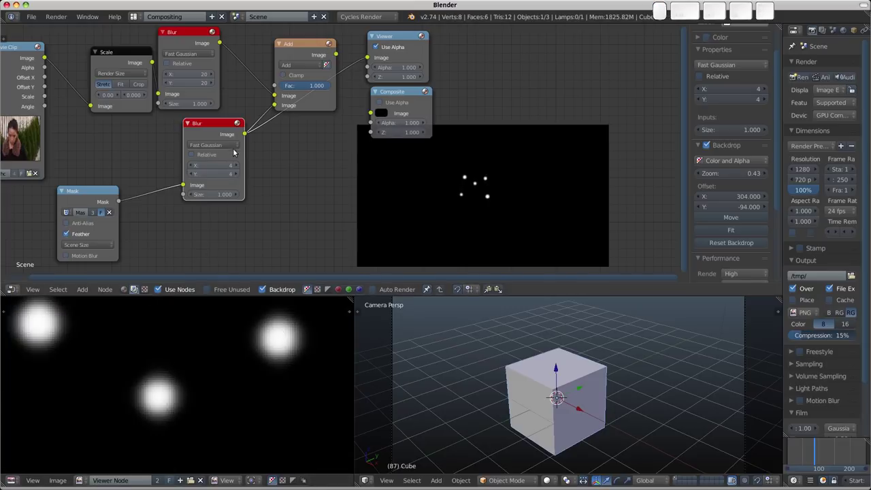
pyautogui.press('m')
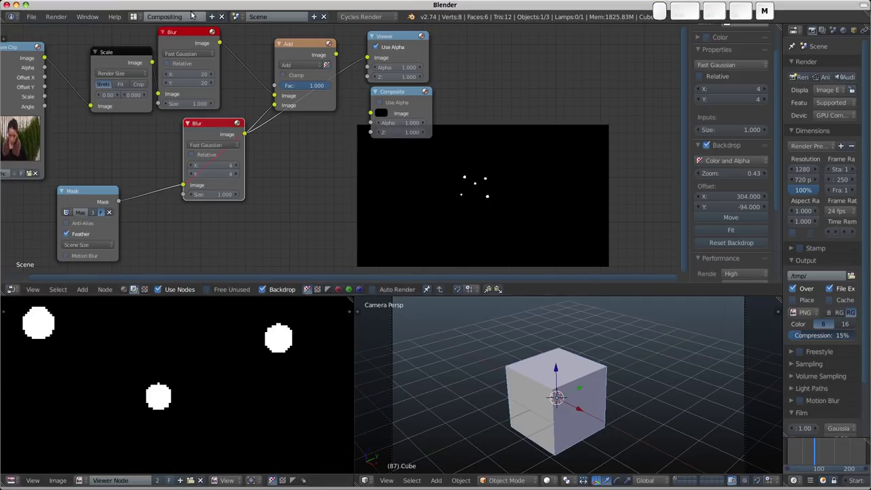
pyautogui.click(137, 17)
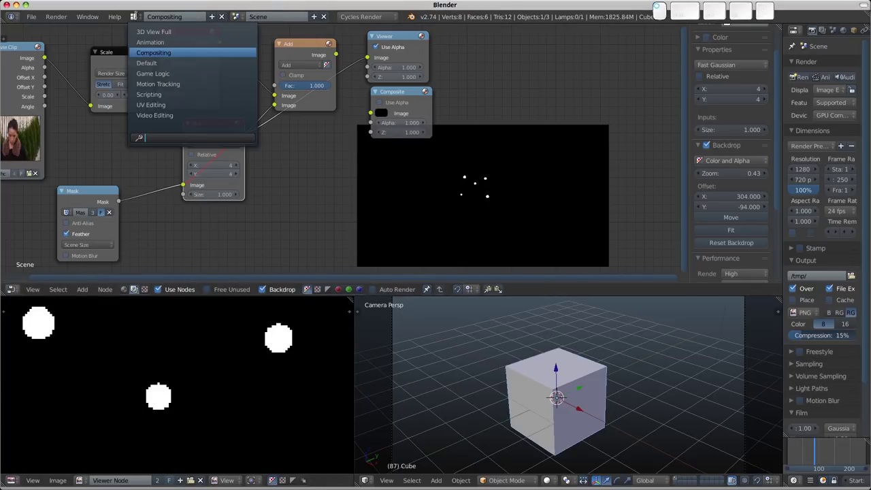
pyautogui.click(155, 84)
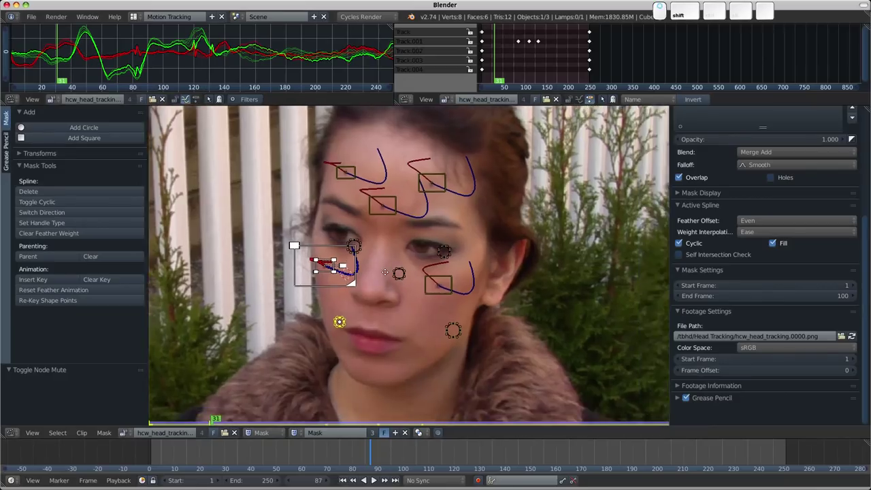
# At frame 80, select all mask circles and scale their feather up by about 1.39.
pyautogui.press('a')
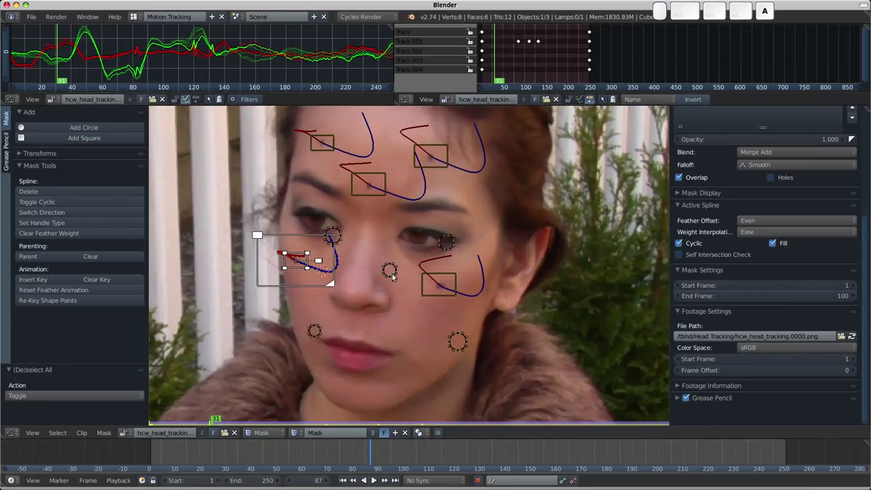
pyautogui.press('a')
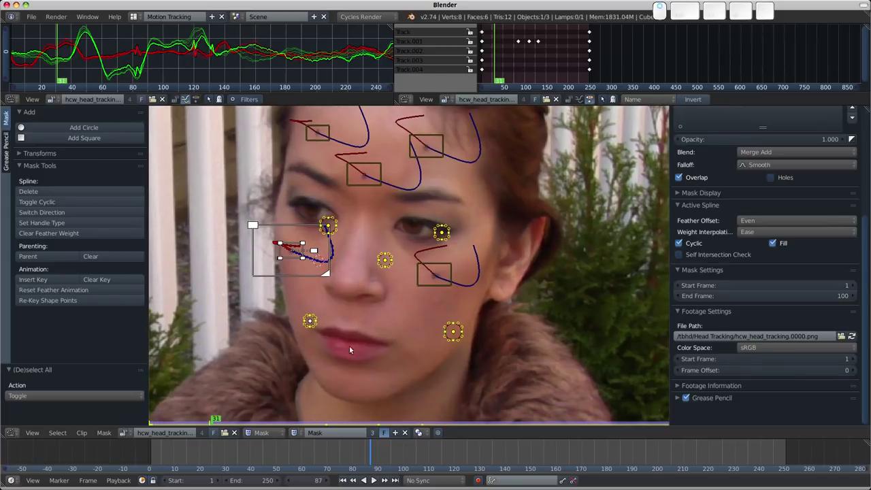
pyautogui.click(352, 446)
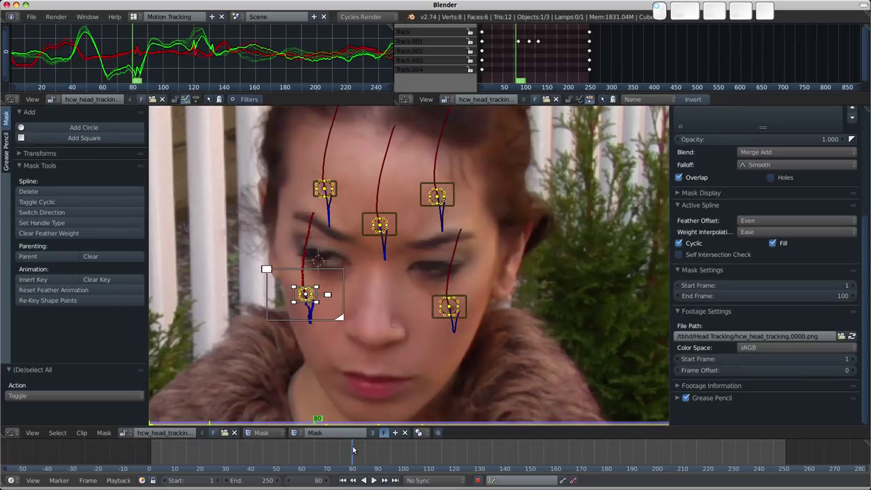
pyautogui.scroll(3, 378, 242)
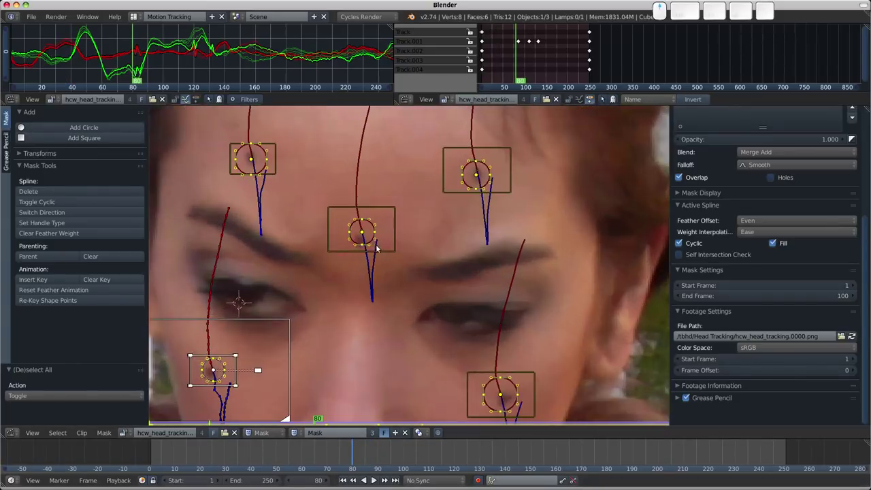
pyautogui.hotkey('alt', 's')
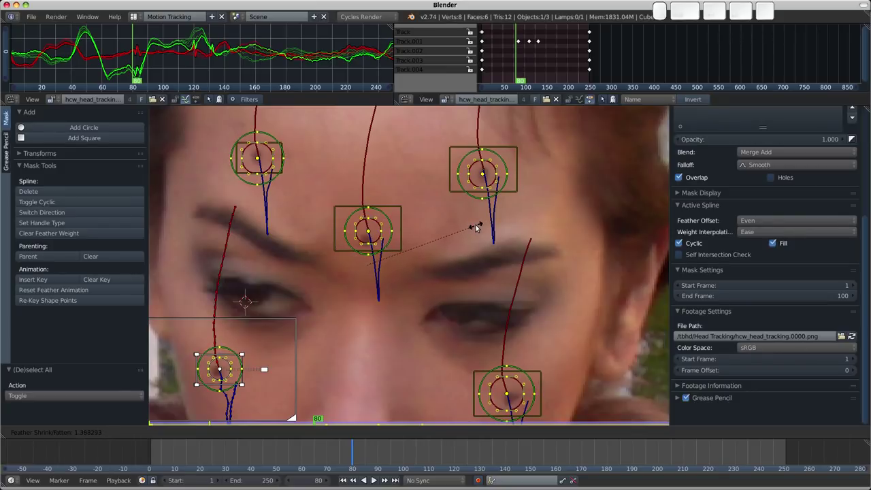
pyautogui.click(476, 224)
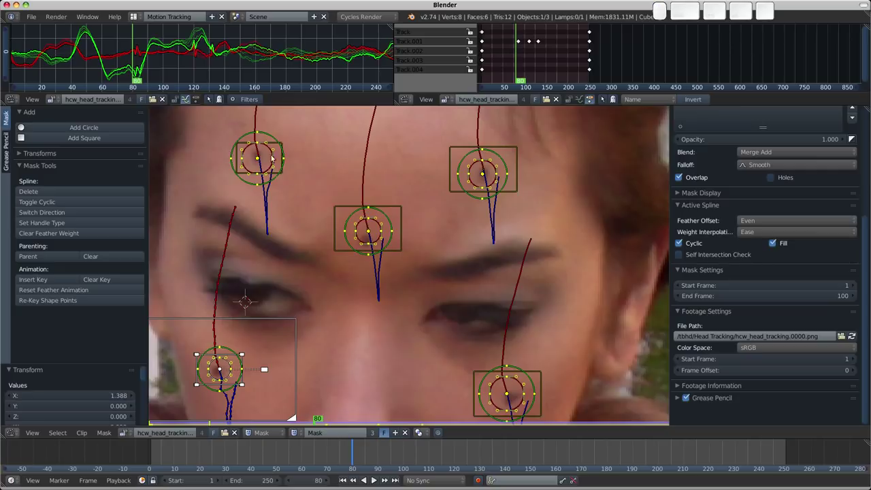
pyautogui.click(164, 16)
# Switch to the Compositing layout at frame 72 and frame the whole node graph.
pyautogui.click(152, 52)
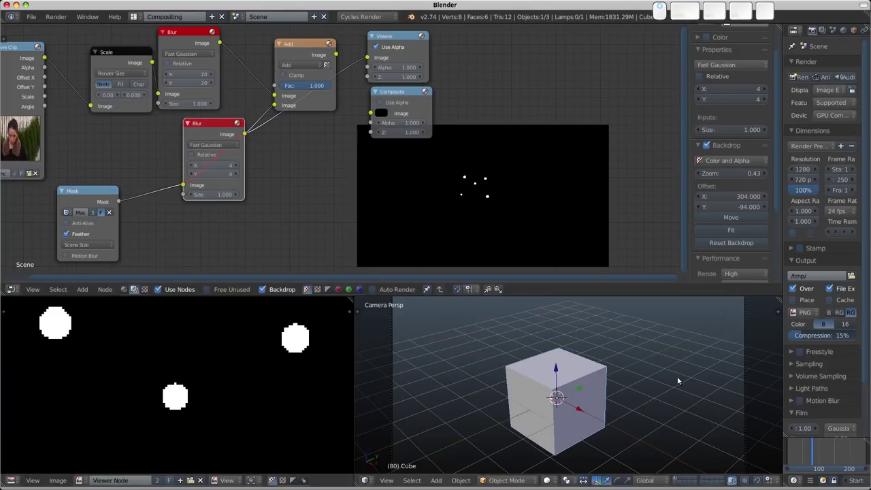
pyautogui.moveTo(820, 445); pyautogui.dragTo(810, 448)
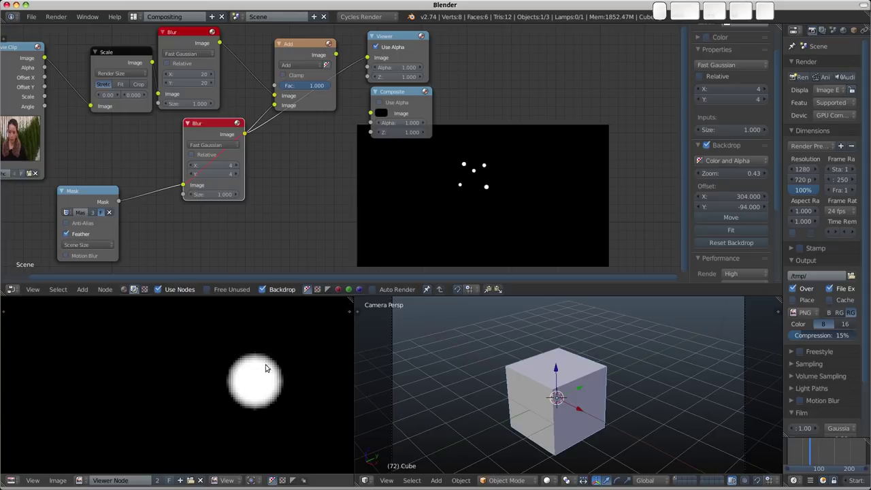
pyautogui.scroll(3, 257, 358)
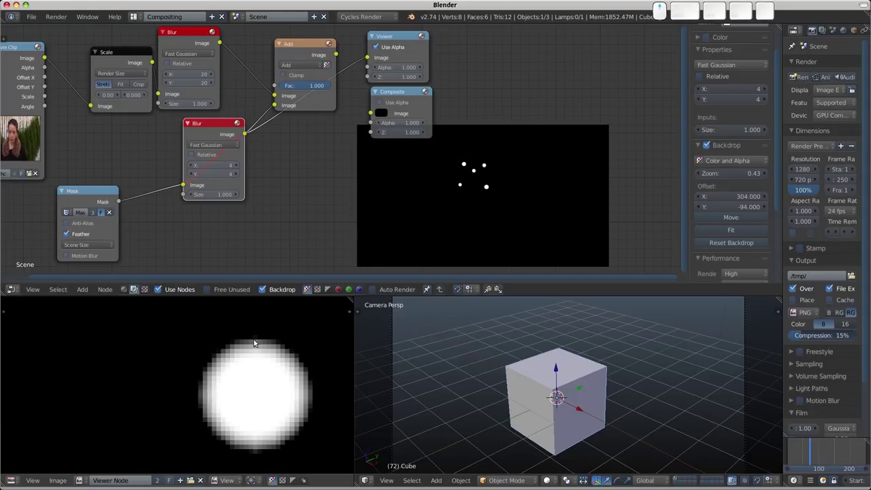
pyautogui.scroll(-2, 204, 156)
pyautogui.moveTo(197, 151); pyautogui.dragTo(227, 158, button='middle')
# Lower the mask Blur node's size to 2 by 2 and move the Mask node left.
pyautogui.moveTo(252, 143); pyautogui.dragTo(244, 149)
pyautogui.click(230, 178)
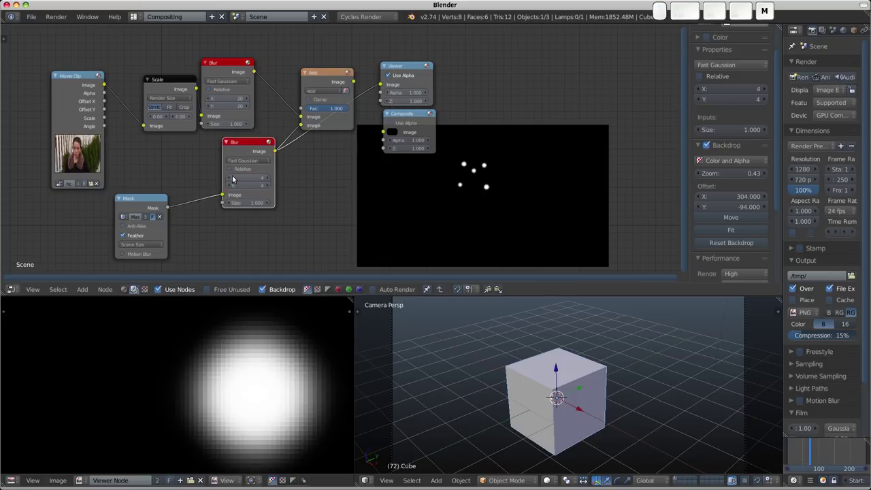
pyautogui.click(230, 178)
pyautogui.click(230, 185)
pyautogui.click(230, 185)
pyautogui.moveTo(151, 203); pyautogui.dragTo(89, 205)
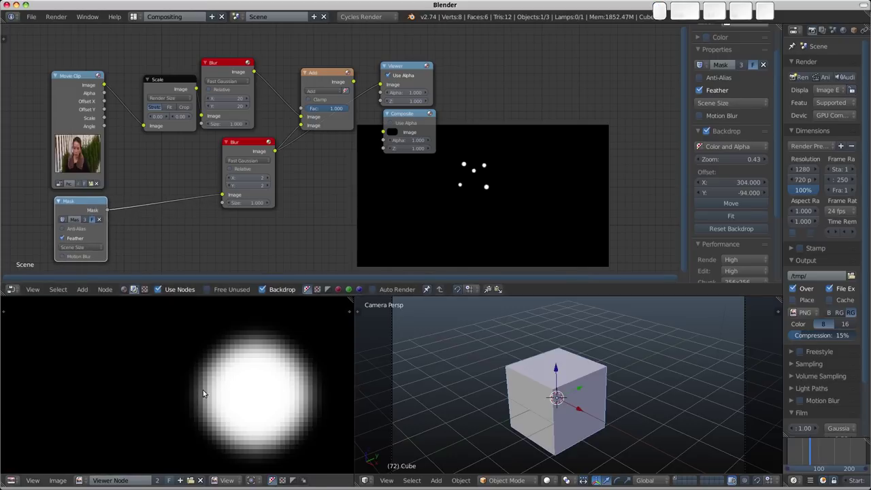
pyautogui.moveTo(253, 210); pyautogui.dragTo(277, 189, button='middle')
# Insert a Dilate/Erode node on the Mask–Blur link with its distance left at 0.
pyautogui.hotkey('shift', 'a')
pyautogui.moveTo(278, 192)
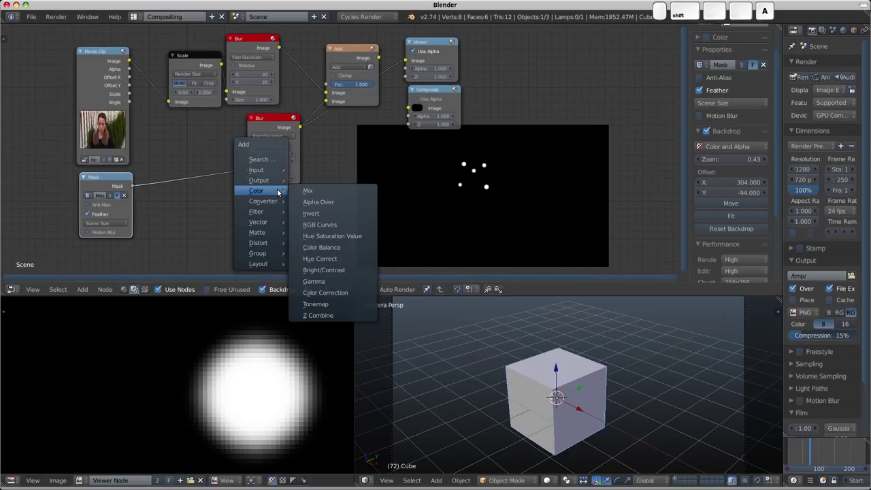
pyautogui.moveTo(264, 246)
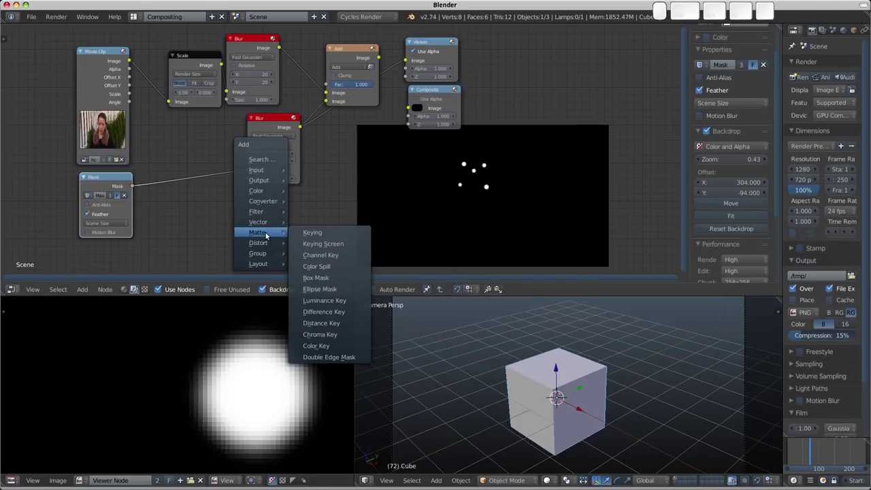
pyautogui.moveTo(266, 228)
pyautogui.moveTo(264, 212)
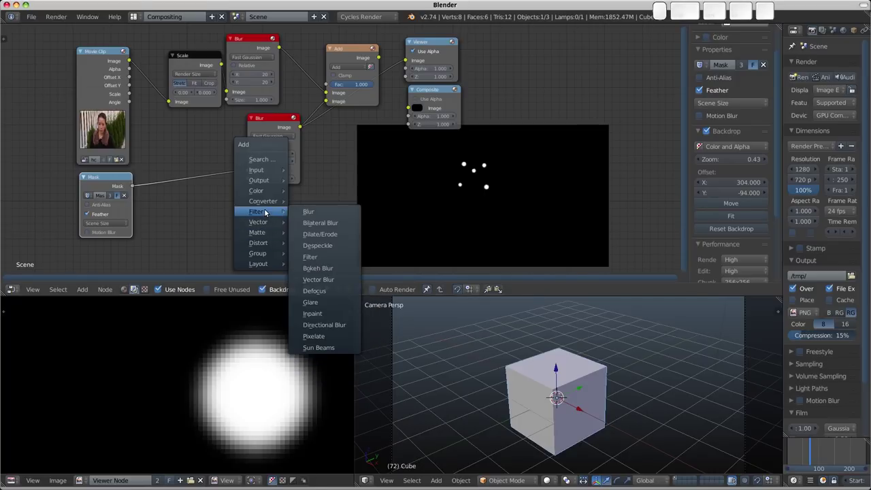
pyautogui.click(327, 235)
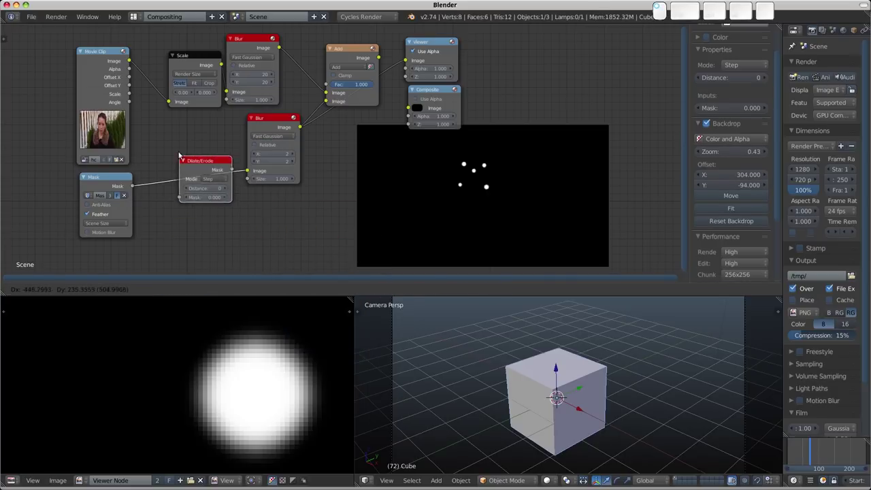
pyautogui.click(159, 200)
pyautogui.scroll(2, 160, 201)
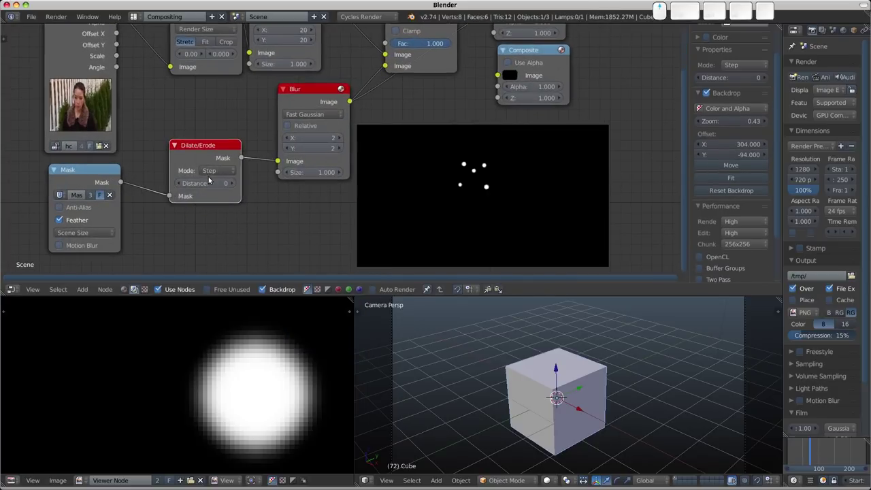
pyautogui.moveTo(205, 183); pyautogui.dragTo(180, 185)
pyautogui.moveTo(158, 183); pyautogui.dragTo(114, 216, button='middle')
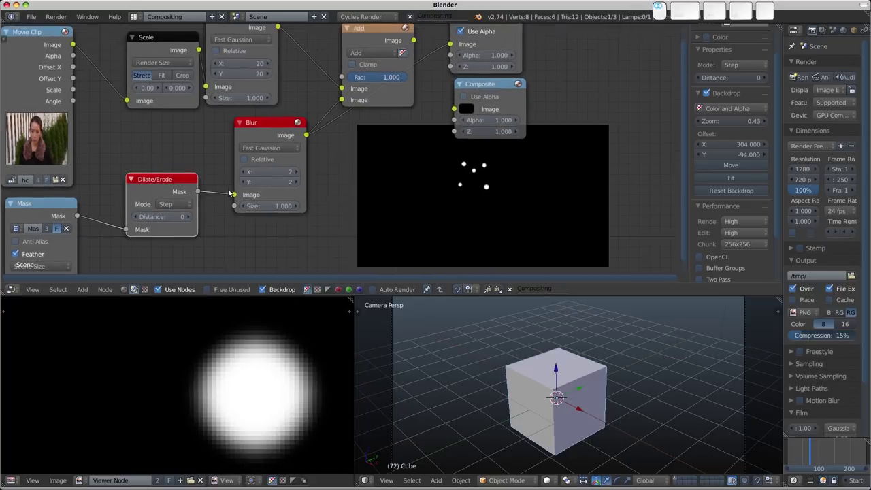
# Spread out the Blur, Composite and Viewer nodes to make room in the graph.
pyautogui.moveTo(275, 131); pyautogui.dragTo(249, 168, button='middle')
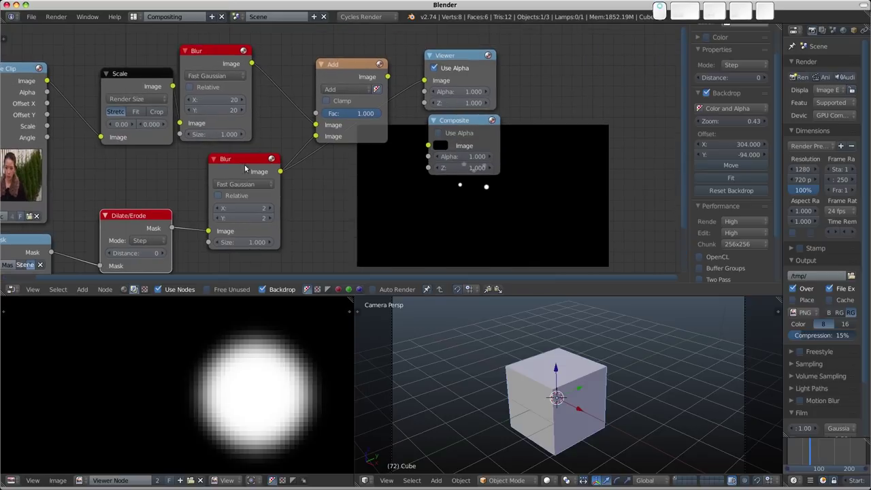
pyautogui.moveTo(249, 168); pyautogui.dragTo(228, 196)
pyautogui.moveTo(228, 196); pyautogui.dragTo(183, 192, button='middle')
pyautogui.moveTo(394, 127); pyautogui.dragTo(535, 125)
pyautogui.moveTo(430, 55); pyautogui.dragTo(591, 36)
pyautogui.moveTo(555, 113); pyautogui.dragTo(594, 104)
pyautogui.moveTo(310, 195); pyautogui.dragTo(418, 199, button='middle')
# Replace the Add node with a new Mix node.
pyautogui.click(414, 68)
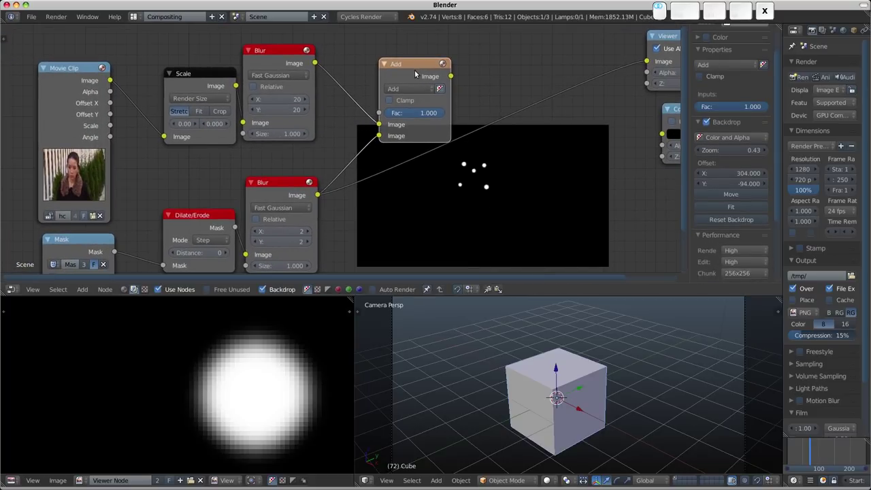
pyautogui.press('x')
pyautogui.moveTo(406, 112); pyautogui.dragTo(374, 123, button='middle')
pyautogui.hotkey('shift', 'a')
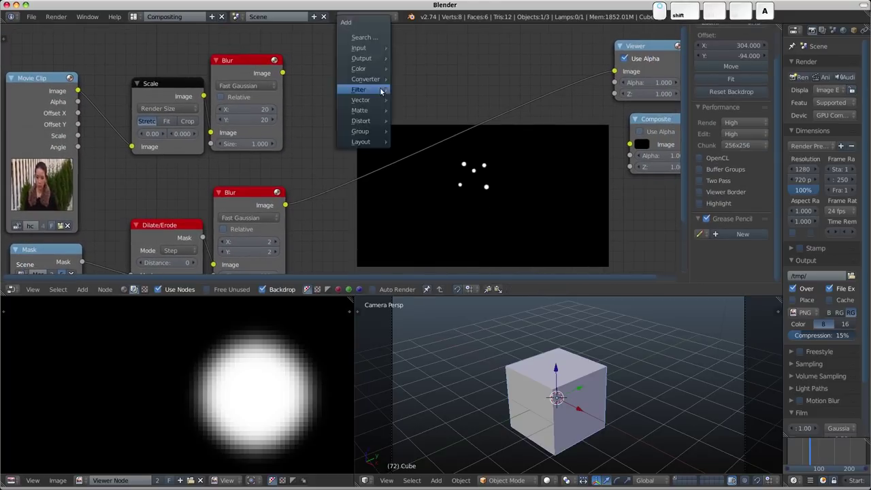
pyautogui.moveTo(379, 68)
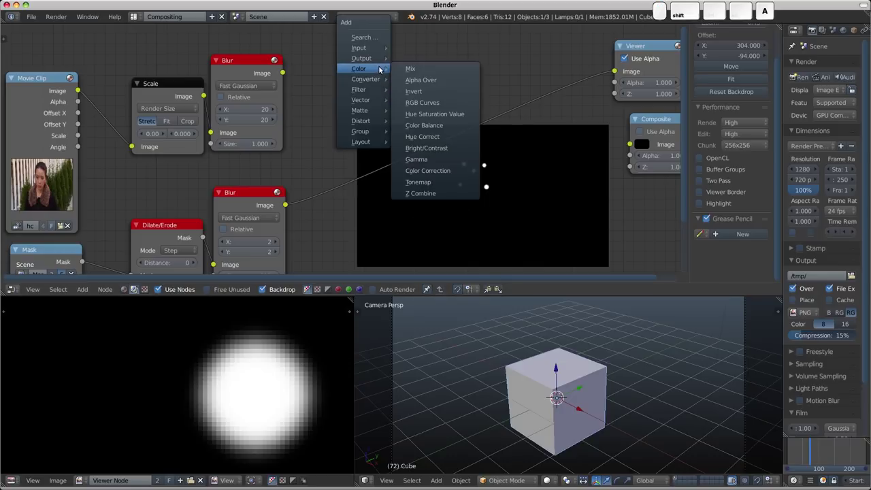
pyautogui.click(421, 71)
pyautogui.click(354, 50)
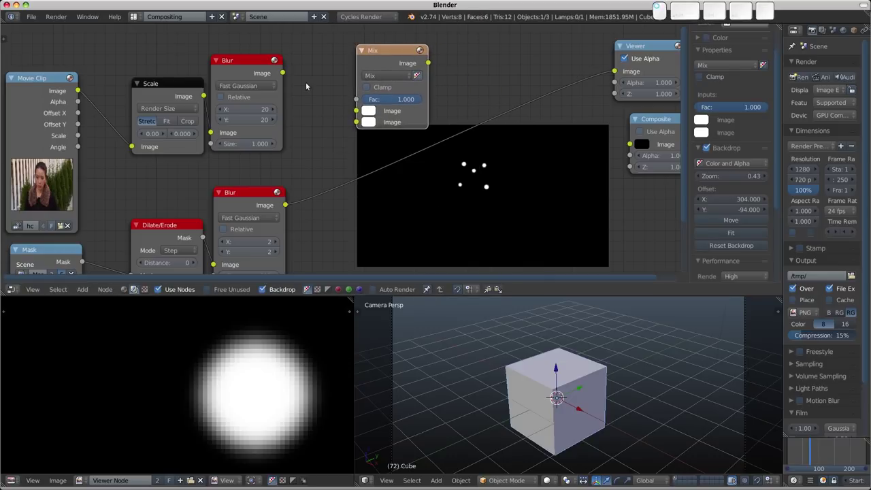
# Sample pixel values in the mask preview and test a Mix factor of 0, then undo.
pyautogui.moveTo(155, 110); pyautogui.dragTo(172, 97, button='middle')
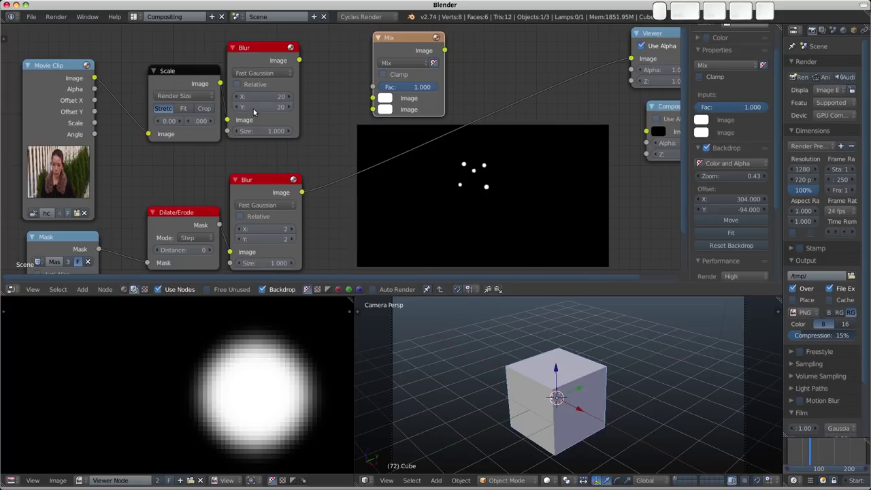
pyautogui.moveTo(266, 186); pyautogui.dragTo(277, 165)
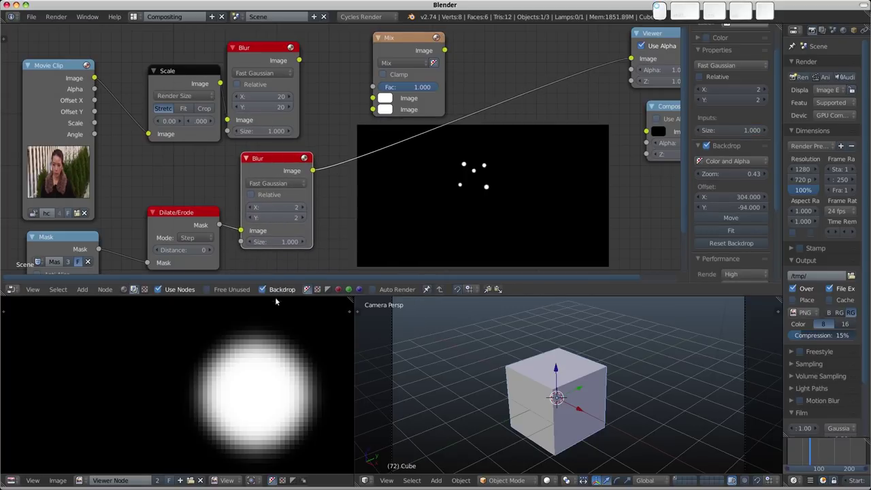
pyautogui.moveTo(361, 119); pyautogui.dragTo(367, 132, button='middle')
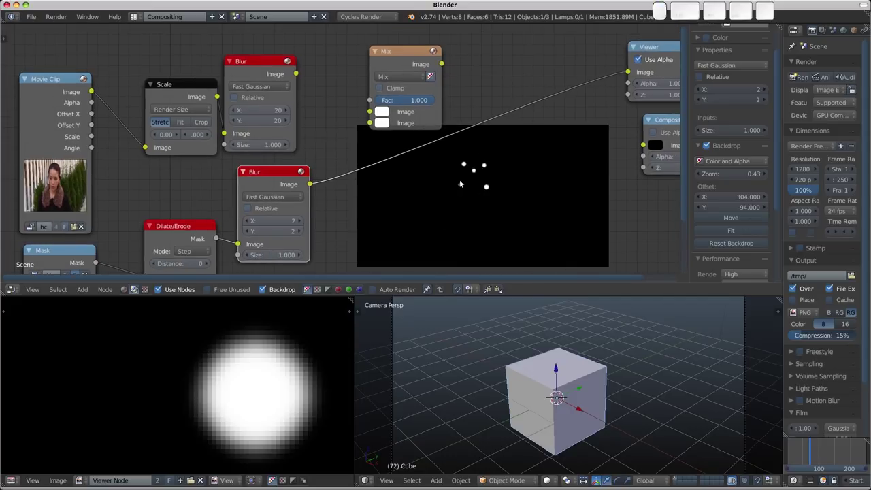
pyautogui.click(123, 346)
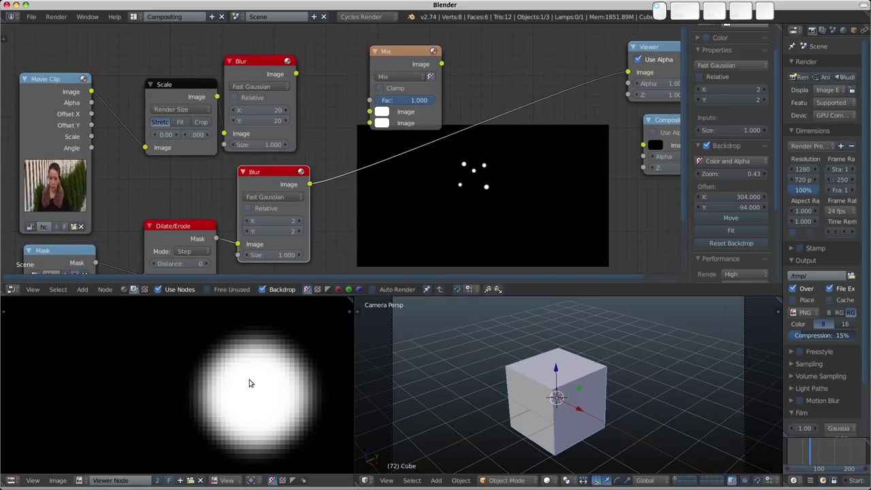
pyautogui.moveTo(252, 379); pyautogui.dragTo(259, 401)
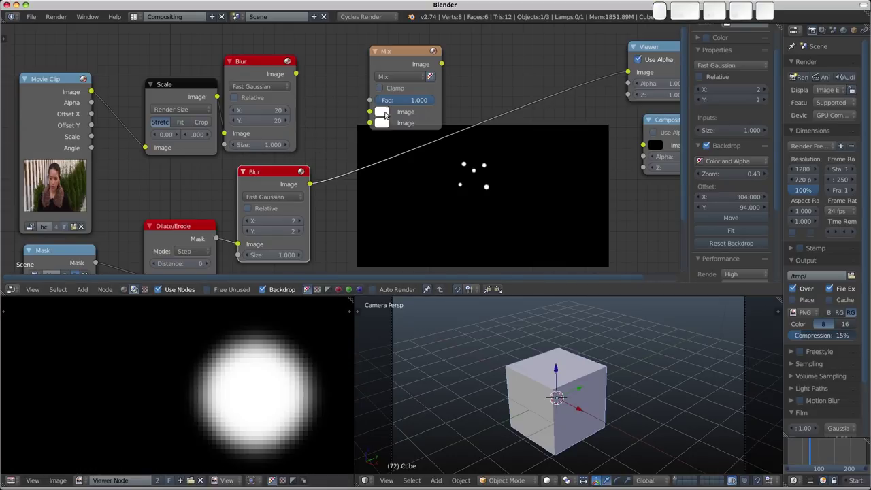
pyautogui.press('BackSpace')
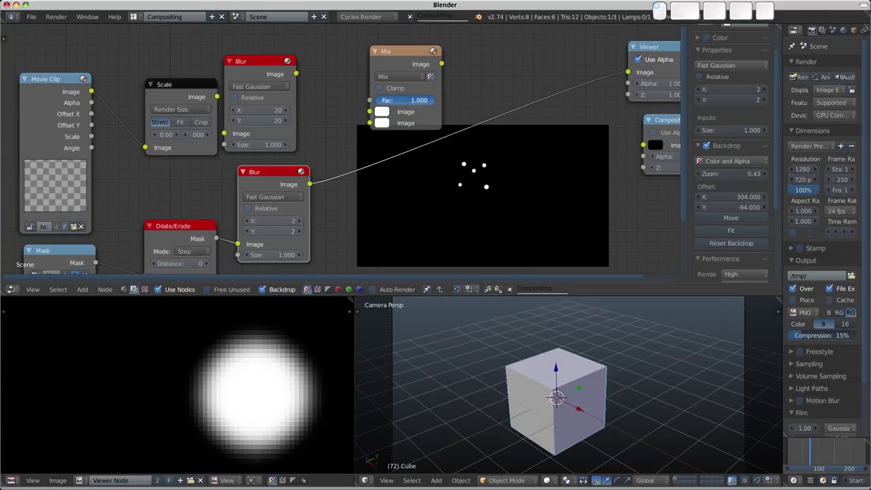
pyautogui.hotkey('ctrl', 'z')
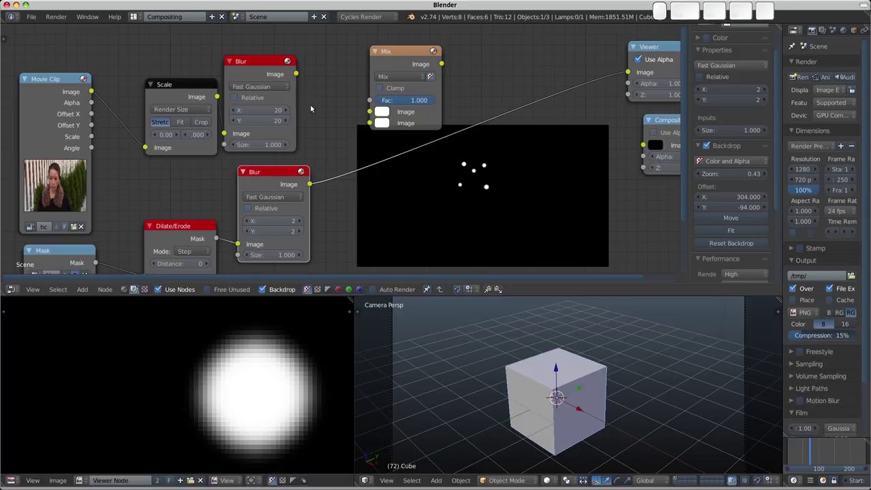
# Rearrange the Blur and Scale nodes, keep the Mix factor at 1, and view the Mix result.
pyautogui.moveTo(276, 73); pyautogui.dragTo(370, 123)
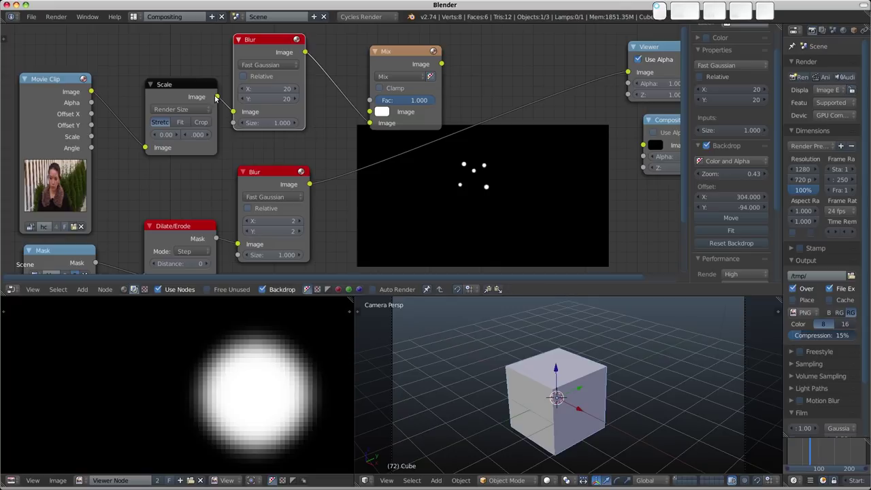
pyautogui.moveTo(214, 97); pyautogui.dragTo(341, 100)
pyautogui.moveTo(399, 101)
pyautogui.mouseDown()
pyautogui.moveTo(457, 101)
pyautogui.moveTo(399, 101)
pyautogui.mouseUp()
pyautogui.moveTo(275, 176); pyautogui.dragTo(368, 100)
pyautogui.keyDown('ctrl'); pyautogui.keyDown('shift'); pyautogui.click(292, 162); pyautogui.keyUp('shift'); pyautogui.keyUp('ctrl')
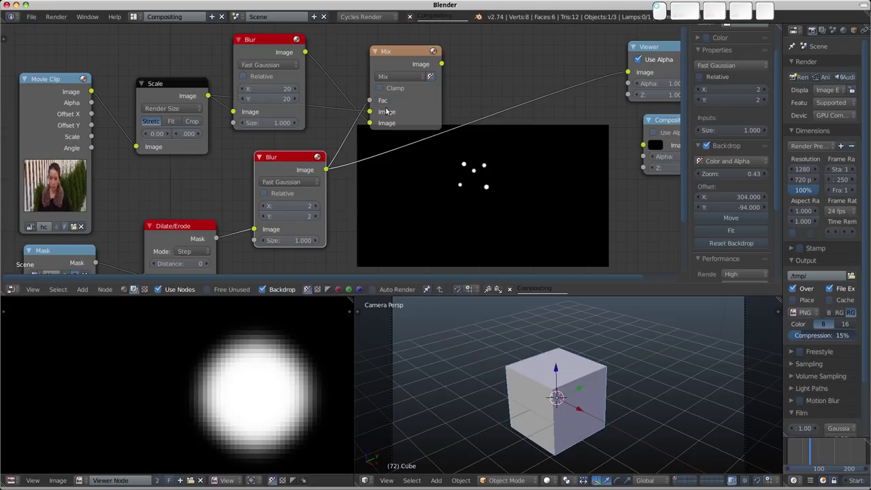
pyautogui.keyDown('ctrl'); pyautogui.keyDown('shift'); pyautogui.click(413, 61); pyautogui.keyUp('shift'); pyautogui.keyUp('ctrl')
# Widen the Properties editor, jump to frame 142, and zoom onto the forehead markers.
pyautogui.scroll(-5, 198, 366)
pyautogui.moveTo(198, 365); pyautogui.dragTo(223, 378, button='middle')
pyautogui.scroll(4, 224, 378)
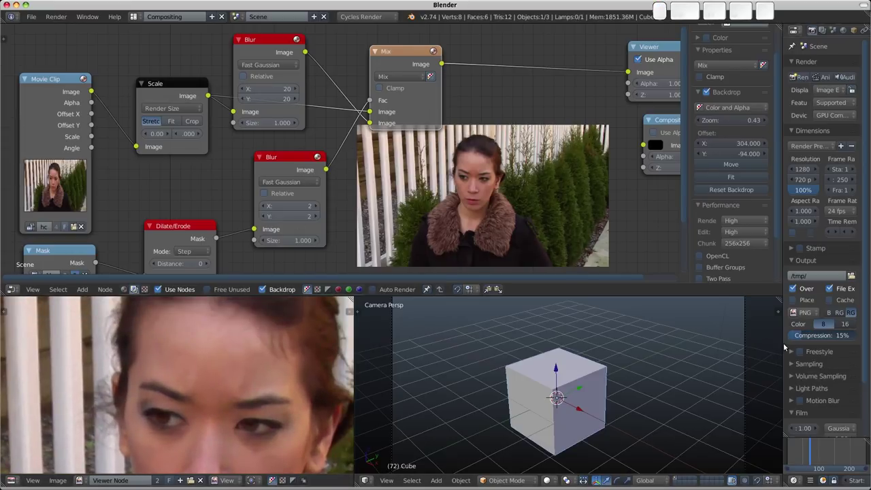
pyautogui.moveTo(784, 345); pyautogui.dragTo(650, 345)
pyautogui.moveTo(710, 450); pyautogui.dragTo(773, 450)
pyautogui.moveTo(230, 384); pyautogui.dragTo(237, 354, button='middle')
pyautogui.scroll(3, 242, 352)
pyautogui.scroll(2, 253, 353)
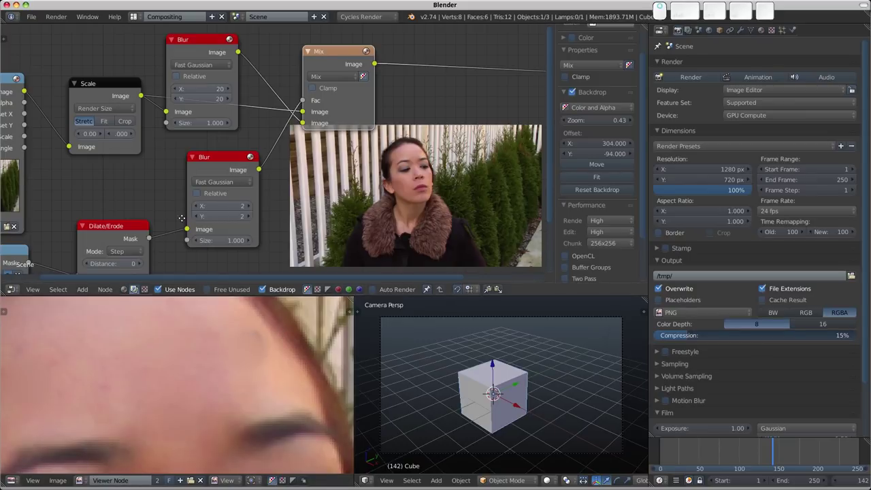
pyautogui.moveTo(182, 221); pyautogui.dragTo(194, 185, button='middle')
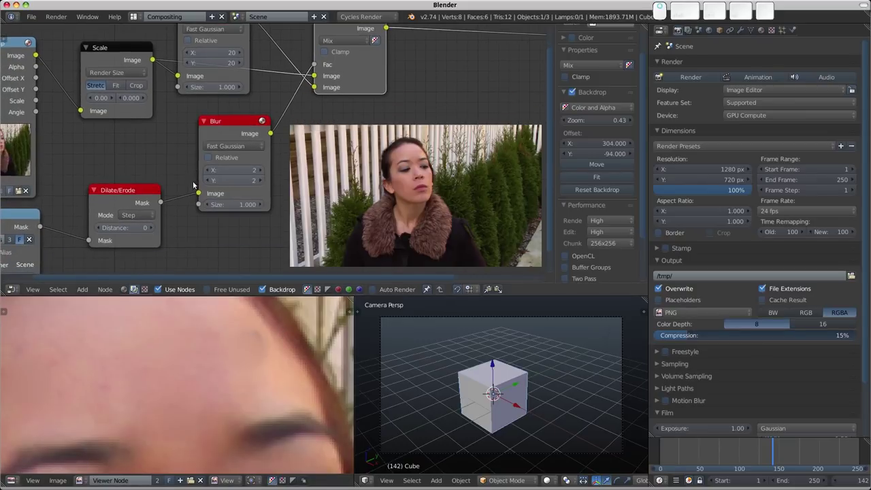
# Try a mask blur of 4 and Dilate/Erode distances from -2 up to 1.
pyautogui.click(260, 171)
pyautogui.click(259, 171)
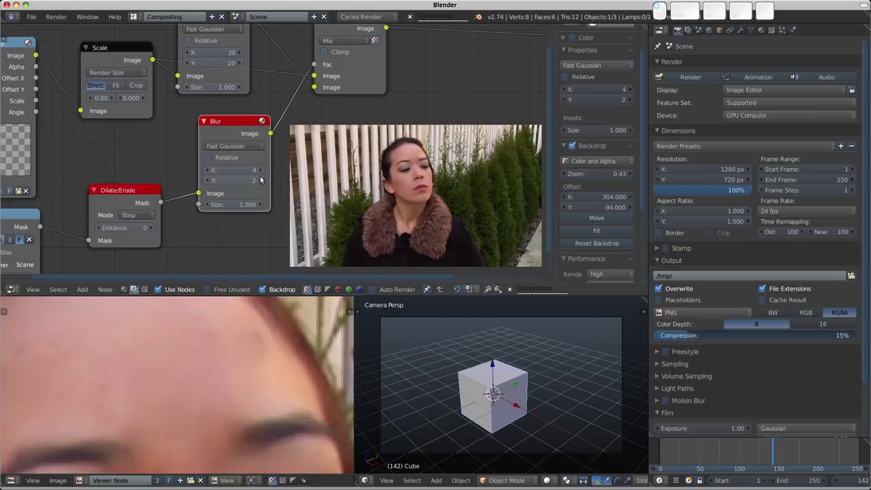
pyautogui.click(260, 180)
pyautogui.click(261, 180)
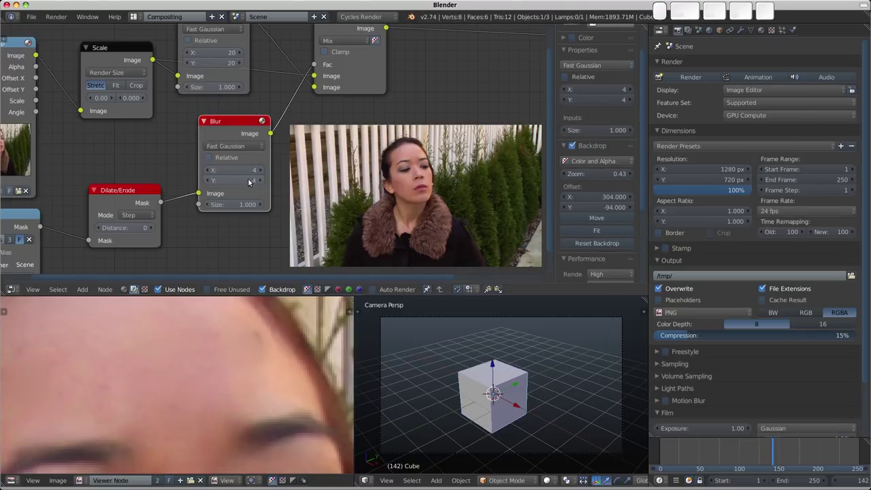
pyautogui.click(99, 227)
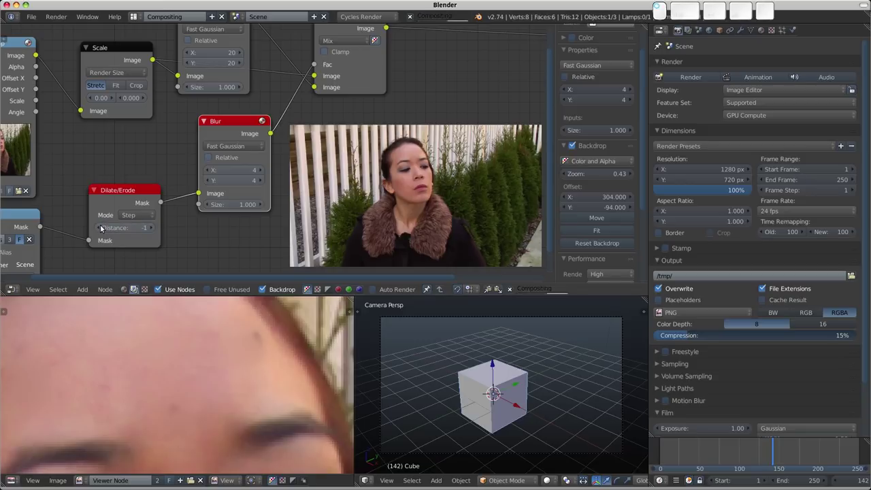
pyautogui.click(100, 226)
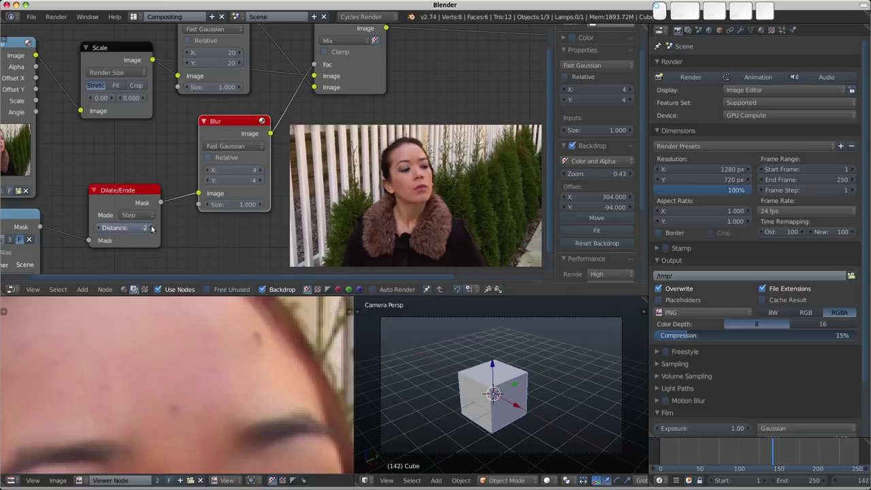
pyautogui.click(151, 228)
pyautogui.click(151, 228)
pyautogui.click(151, 228)
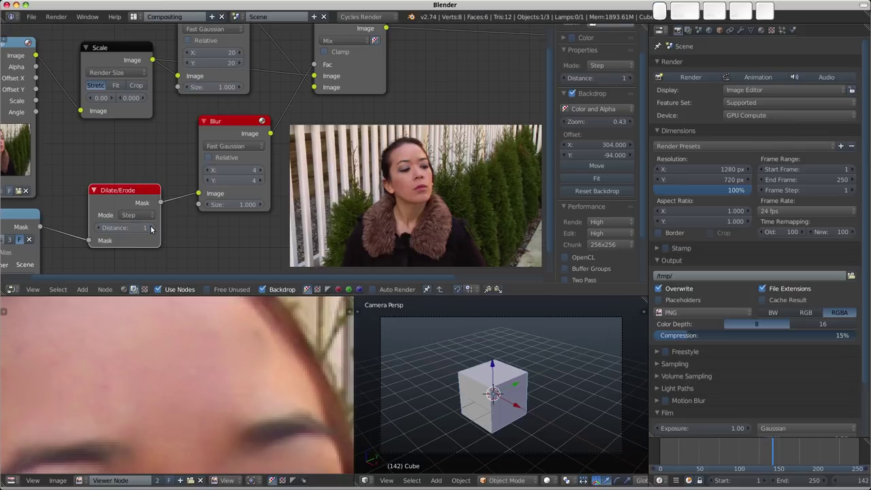
# Bring the mask blur back to 2 by 2 and set the Dilate/Erode distance to 2.
pyautogui.click(262, 170)
pyautogui.click(261, 170)
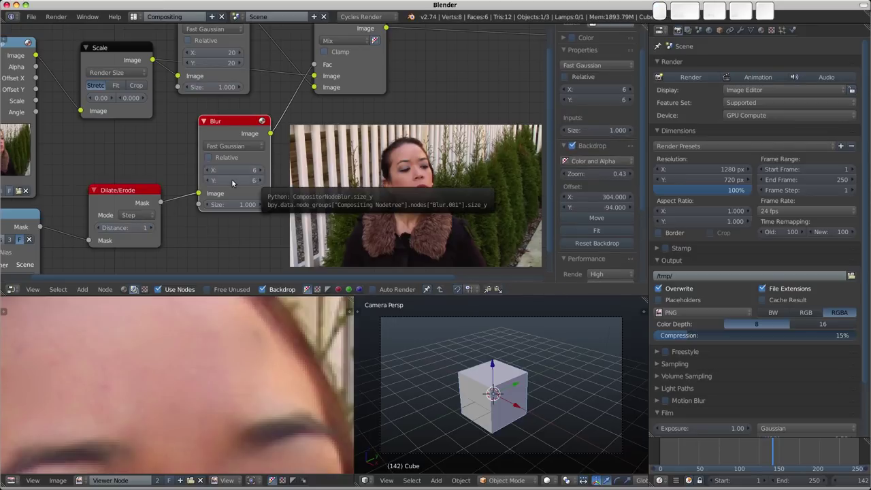
pyautogui.click(207, 181)
pyautogui.click(207, 181)
pyautogui.click(207, 181)
pyautogui.click(207, 180)
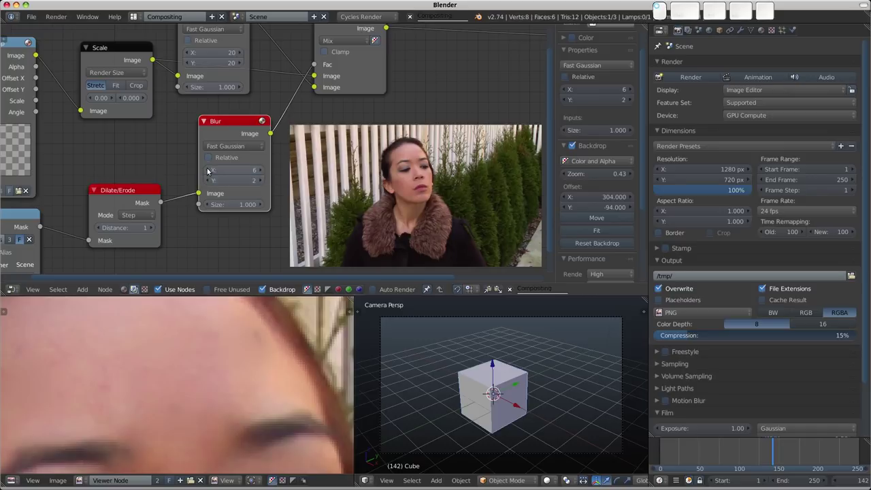
pyautogui.click(207, 171)
pyautogui.click(208, 171)
pyautogui.click(208, 171)
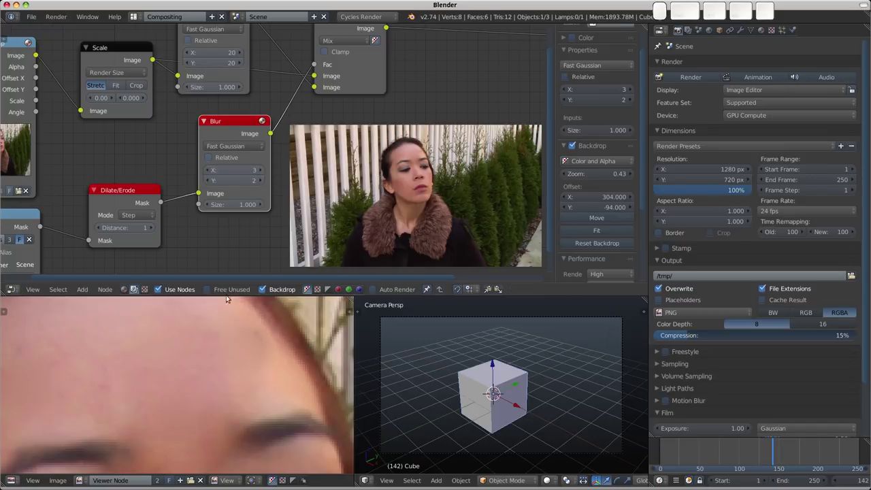
pyautogui.click(208, 172)
pyautogui.click(99, 228)
pyautogui.click(152, 228)
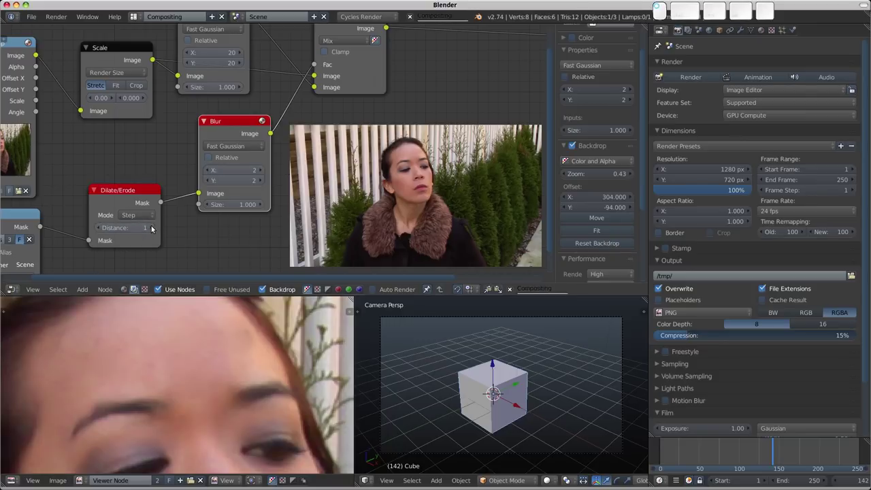
pyautogui.click(152, 228)
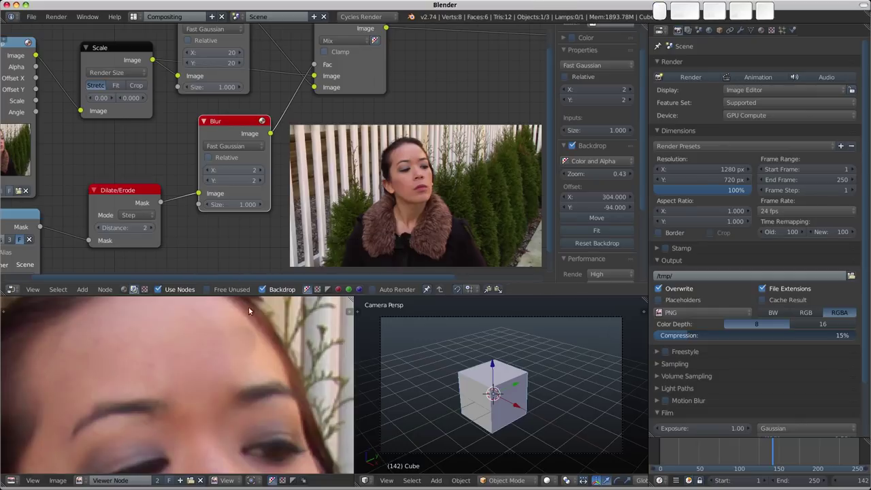
# Set the footage Blur node's X and Y size to 15.
pyautogui.scroll(-5, 201, 394)
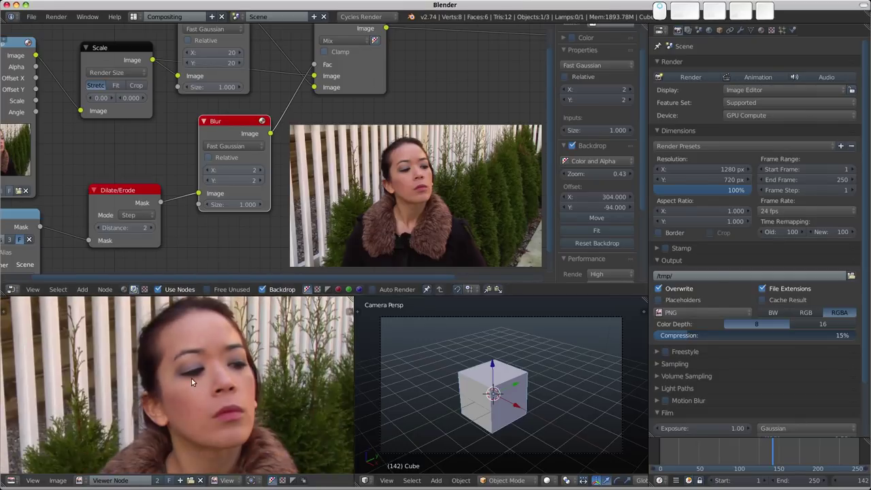
pyautogui.scroll(4, 189, 382)
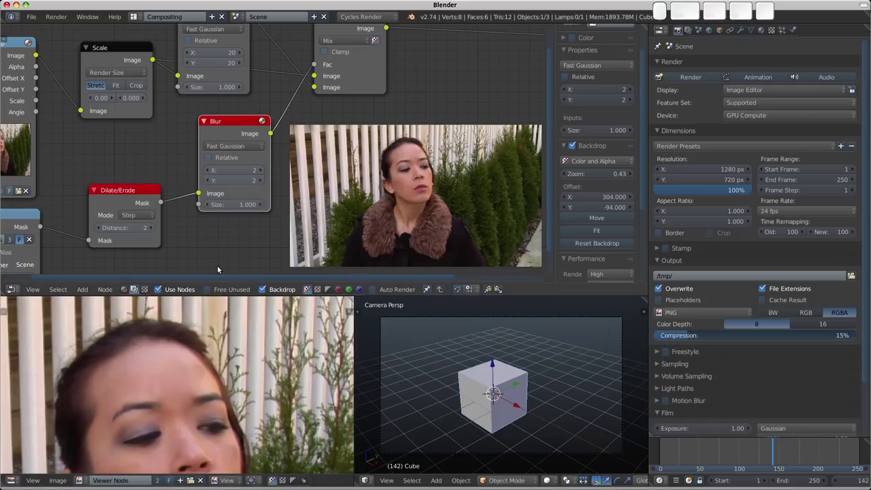
pyautogui.moveTo(233, 65); pyautogui.dragTo(261, 136, button='middle')
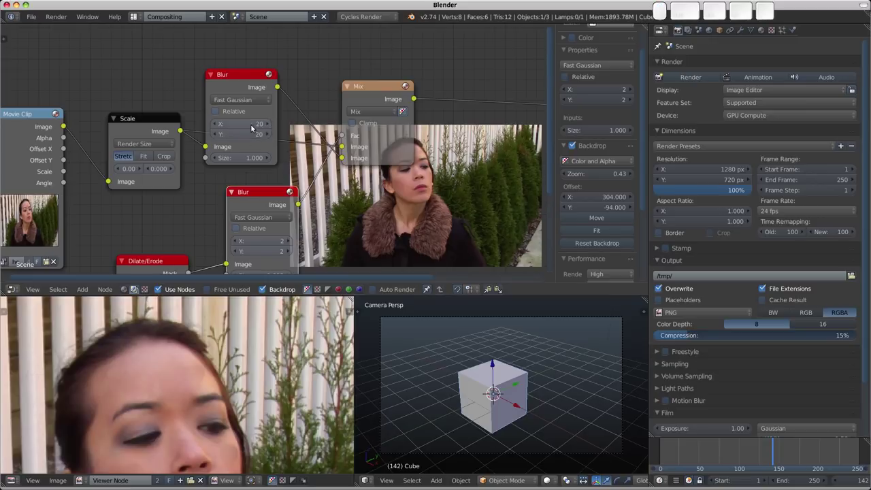
pyautogui.click(246, 124)
pyautogui.write('15')
pyautogui.press('Return')
pyautogui.click(247, 134)
pyautogui.write('15')
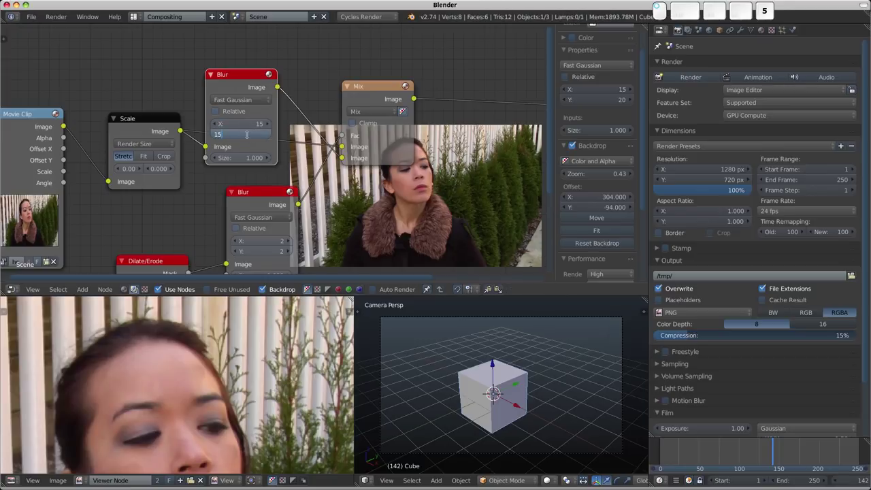
pyautogui.press('Return')
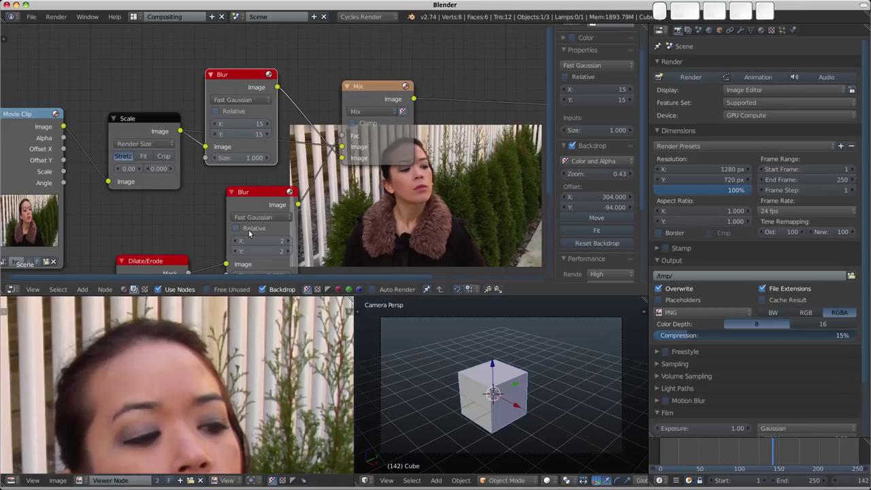
# Raise the mask Blur node to 4 by 4 and fit all nodes into view.
pyautogui.moveTo(209, 261); pyautogui.dragTo(216, 217, button='middle')
pyautogui.click(291, 197)
pyautogui.click(291, 196)
pyautogui.click(291, 207)
pyautogui.click(291, 207)
pyautogui.moveTo(292, 218); pyautogui.dragTo(293, 182, button='middle')
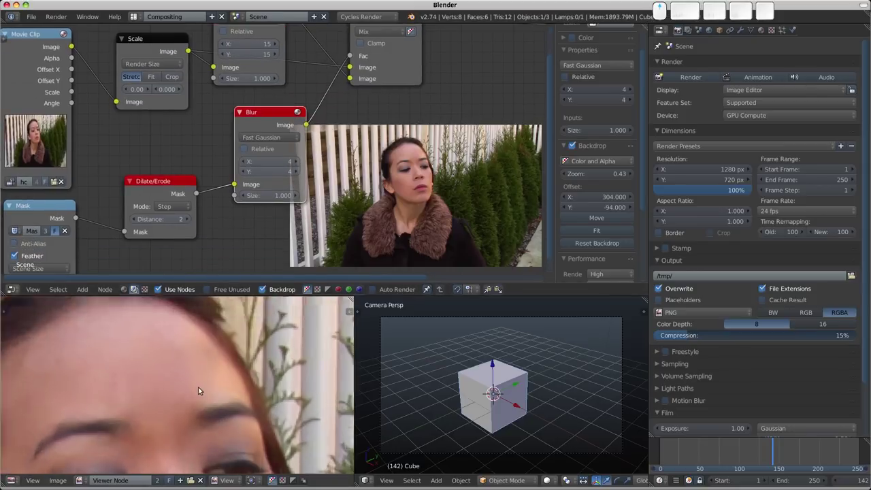
pyautogui.scroll(-6, 198, 381)
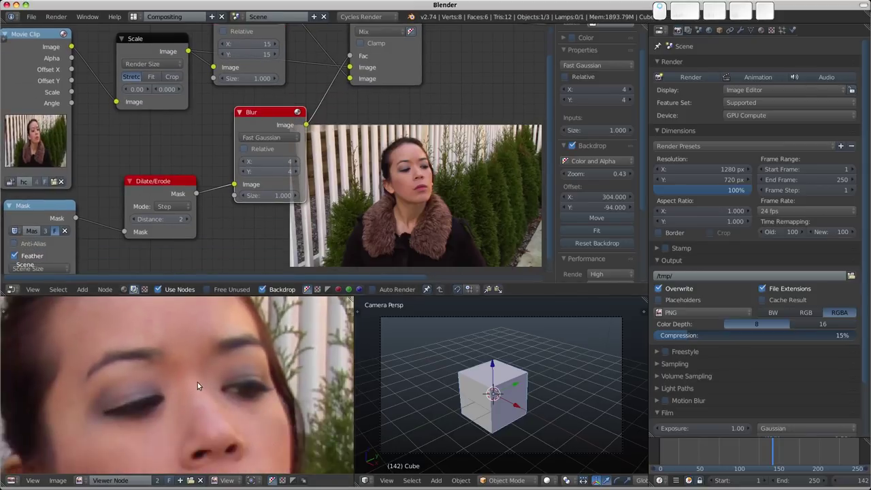
pyautogui.scroll(-3, 289, 139)
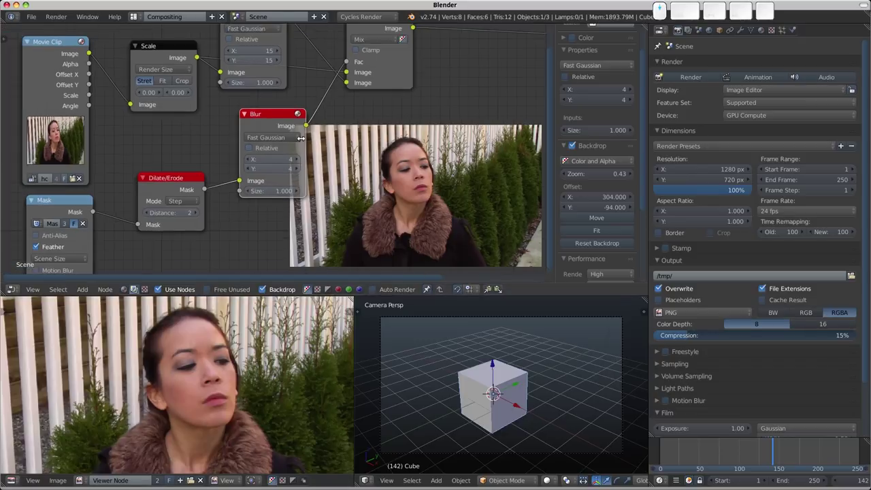
pyautogui.moveTo(222, 143); pyautogui.dragTo(202, 190, button='middle')
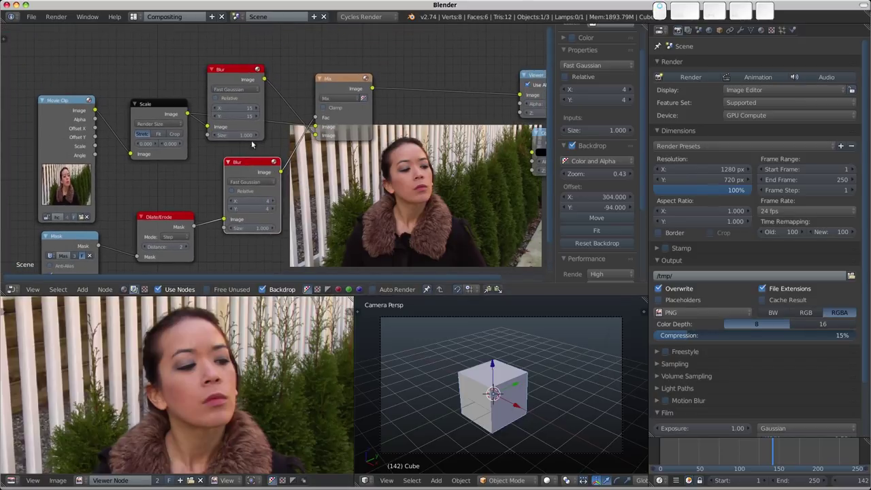
pyautogui.moveTo(299, 149); pyautogui.dragTo(300, 128, button='middle')
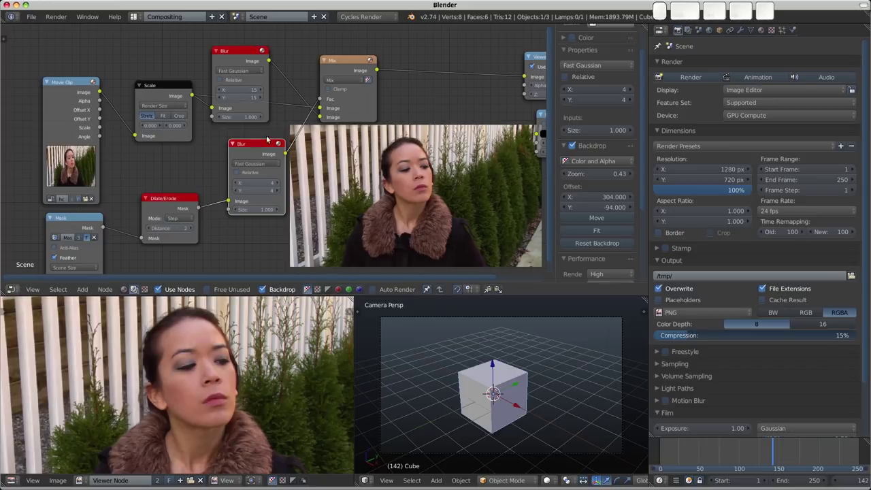
# Switch to the Motion Tracking layout and scrub to frame 143 to check the forehead mask circles.
pyautogui.click(134, 16)
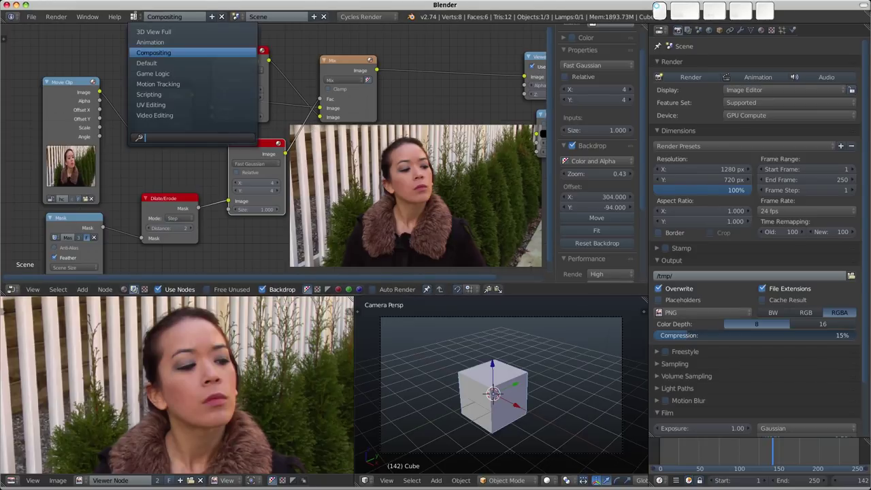
pyautogui.click(158, 84)
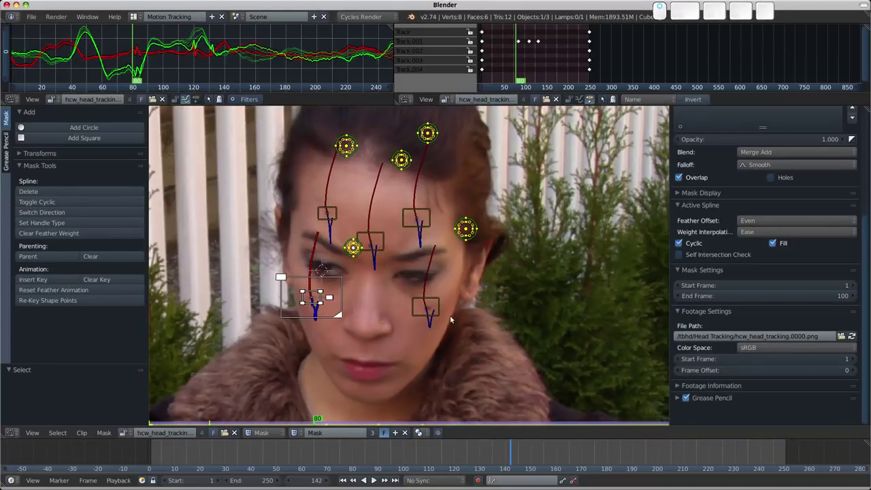
pyautogui.moveTo(514, 453)
pyautogui.mouseDown()
pyautogui.moveTo(432, 444)
pyautogui.moveTo(580, 452)
pyautogui.moveTo(191, 456)
pyautogui.moveTo(215, 465)
pyautogui.moveTo(518, 451)
pyautogui.moveTo(563, 467)
pyautogui.moveTo(497, 452)
pyautogui.moveTo(533, 454)
pyautogui.moveTo(494, 454)
pyautogui.moveTo(517, 443)
pyautogui.mouseUp()
pyautogui.scroll(4, 454, 269)
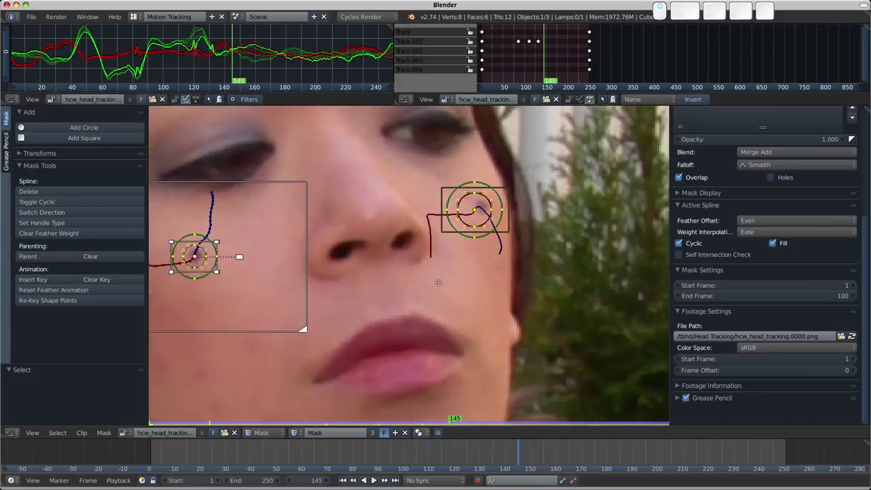
pyautogui.scroll(-7, 435, 285)
pyautogui.scroll(7, 425, 322)
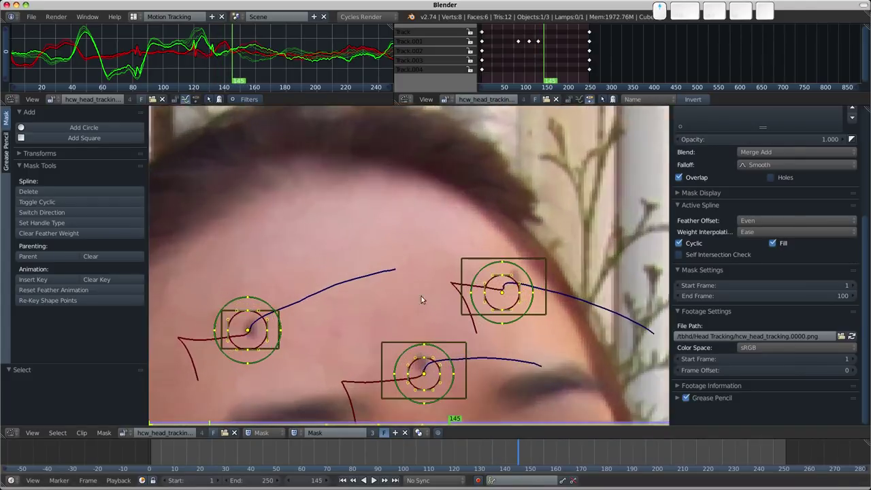
pyautogui.scroll(-1, 425, 300)
pyautogui.moveTo(449, 457); pyautogui.dragTo(503, 464)
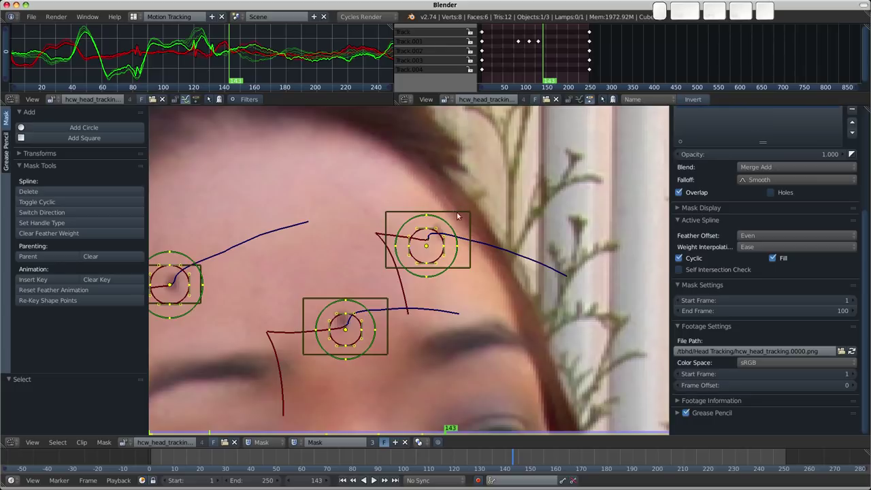
# At frame 143, centre the forehead mask circle on its dot, narrow its feather, and key the shape.
pyautogui.click(431, 244)
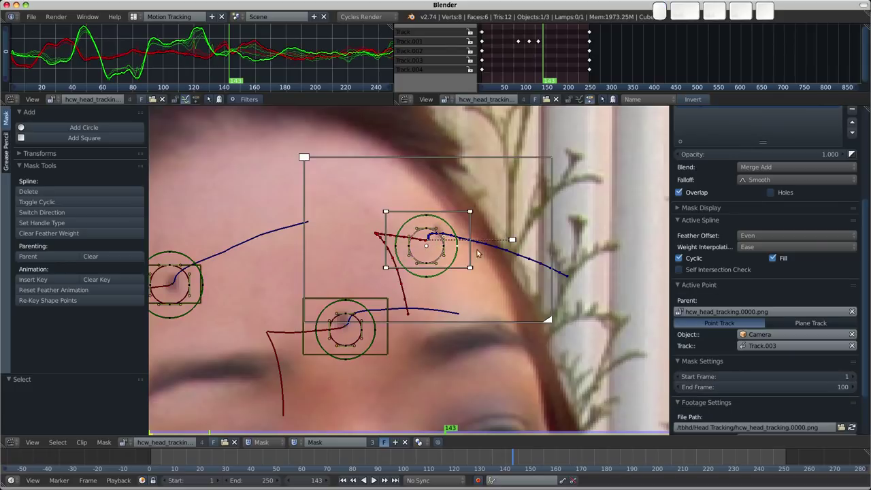
pyautogui.press('l')
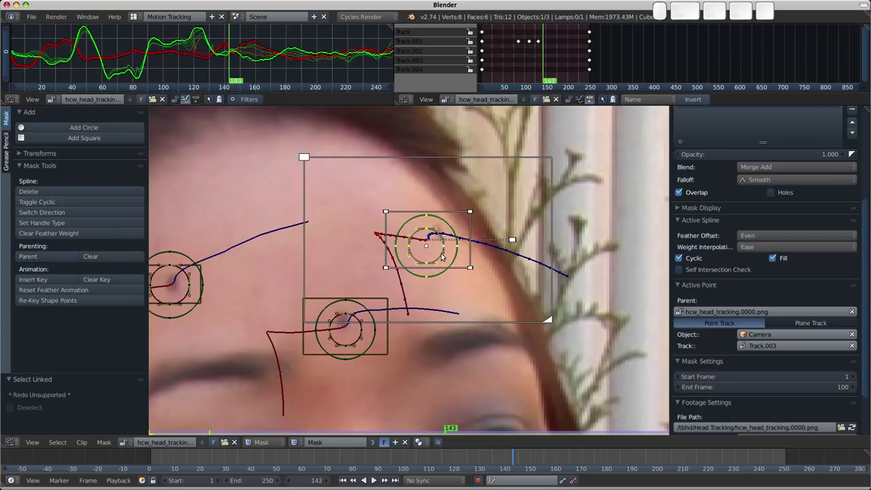
pyautogui.press('g')
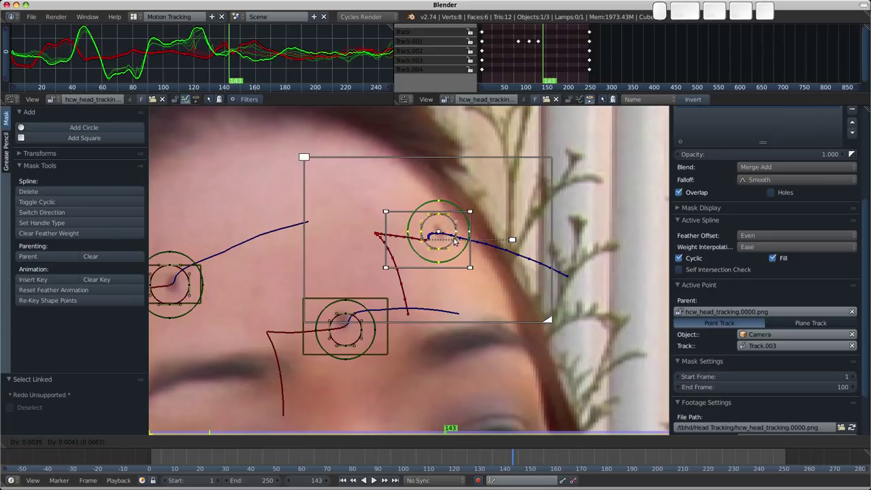
pyautogui.click(455, 239)
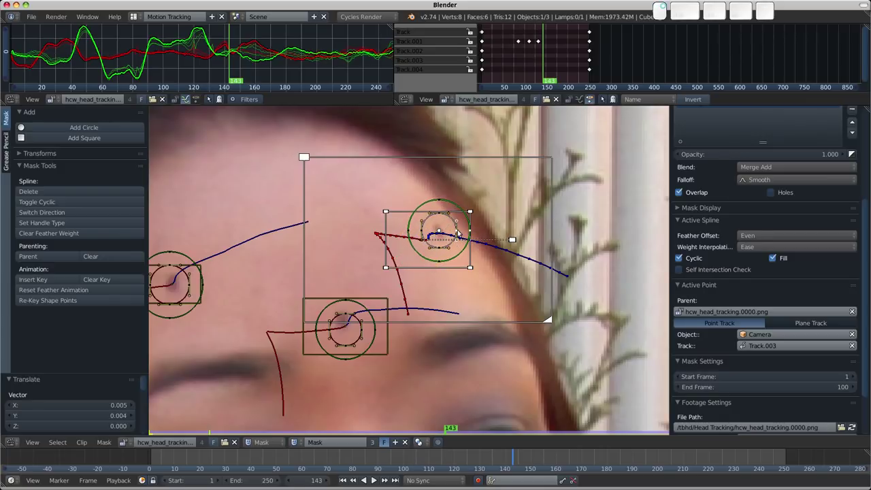
pyautogui.hotkey('alt', 's')
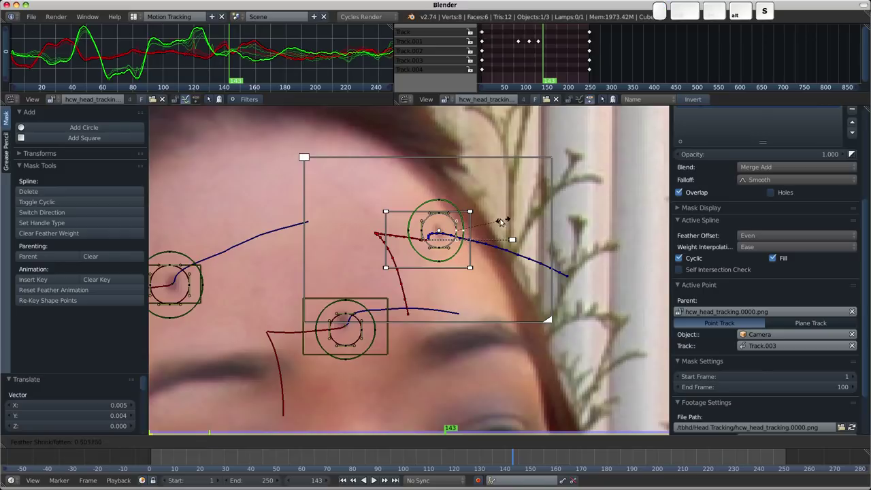
pyautogui.click(444, 229)
pyautogui.hotkey('alt', 's')
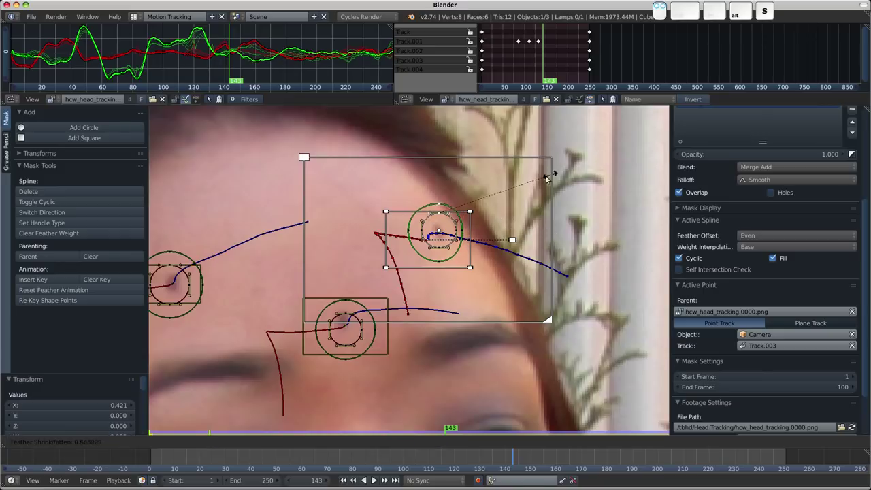
pyautogui.click(439, 215)
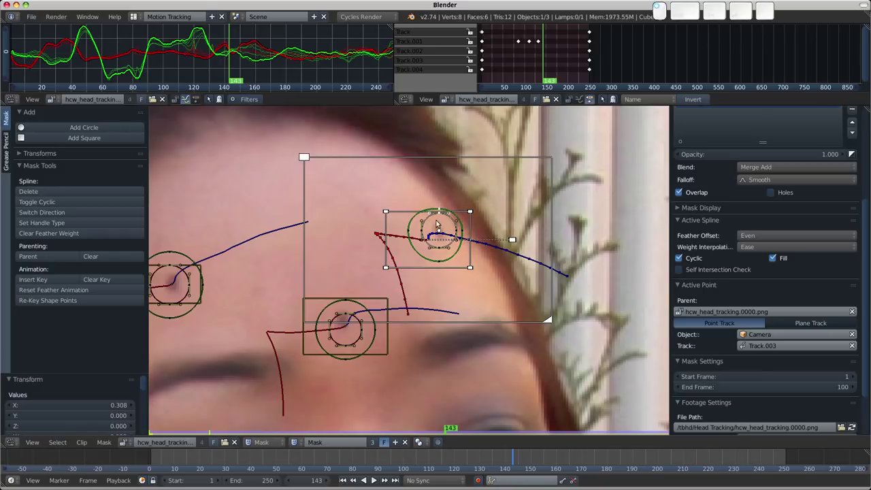
pyautogui.press('l')
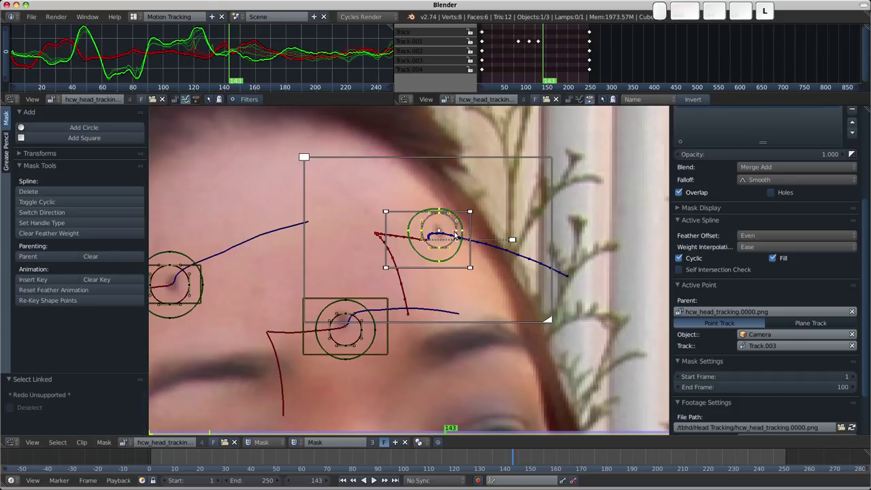
pyautogui.press('i')
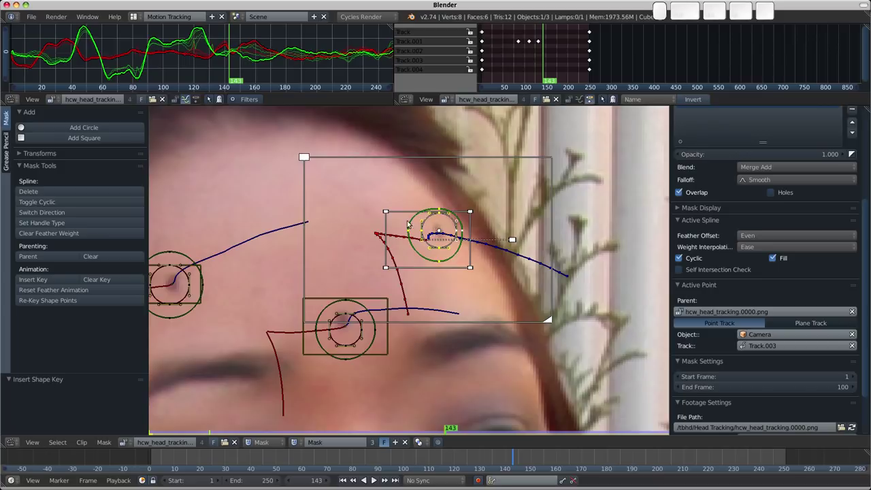
# At frame 125, move the circle back onto the dot and widen its feather ring.
pyautogui.moveTo(512, 464); pyautogui.dragTo(467, 466)
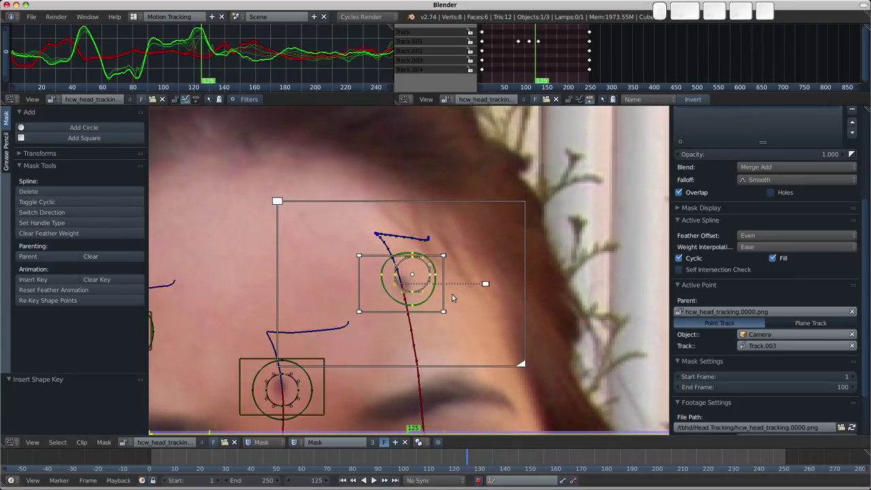
pyautogui.press('g')
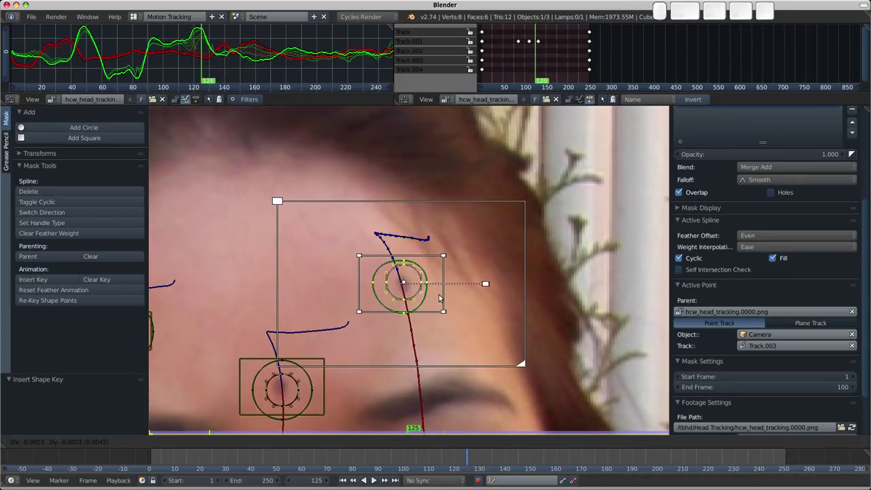
pyautogui.click(440, 298)
pyautogui.hotkey('alt', 's')
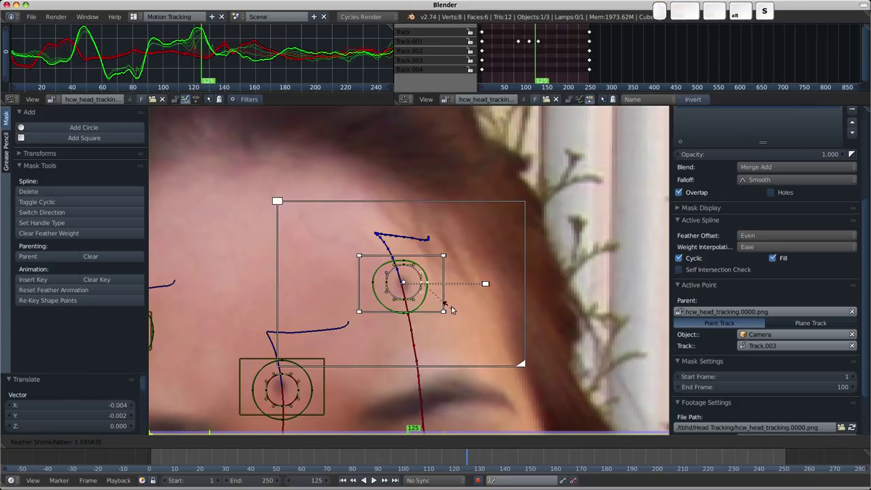
pyautogui.click(487, 339)
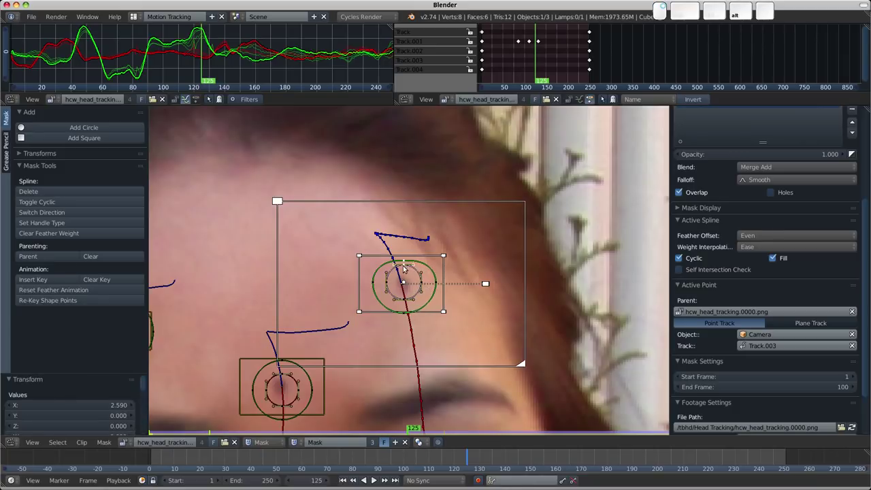
pyautogui.hotkey('alt', 's')
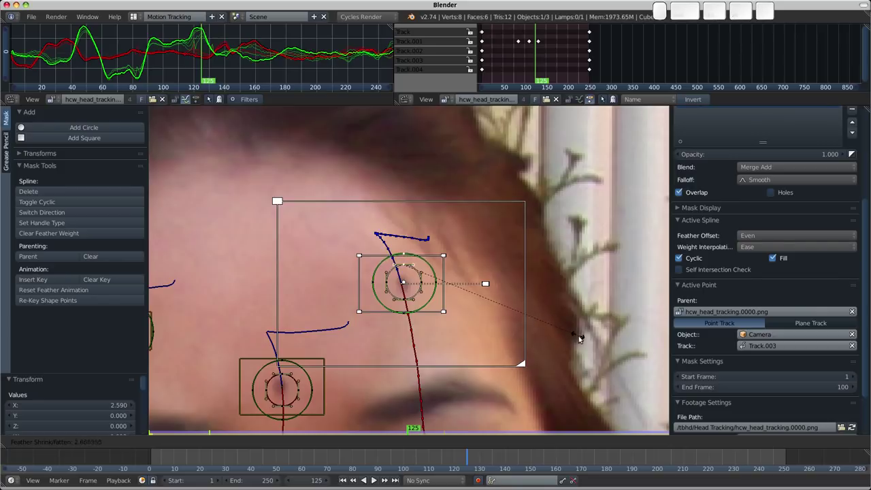
pyautogui.click(531, 315)
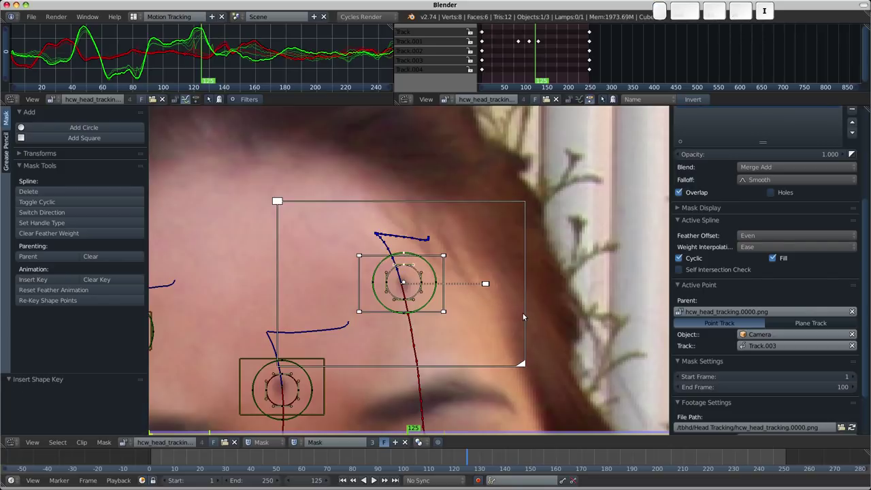
pyautogui.moveTo(467, 461); pyautogui.dragTo(581, 463)
# Widen the forehead circle's feather at frame 170 and key the mask shape.
pyautogui.scroll(2, 525, 347)
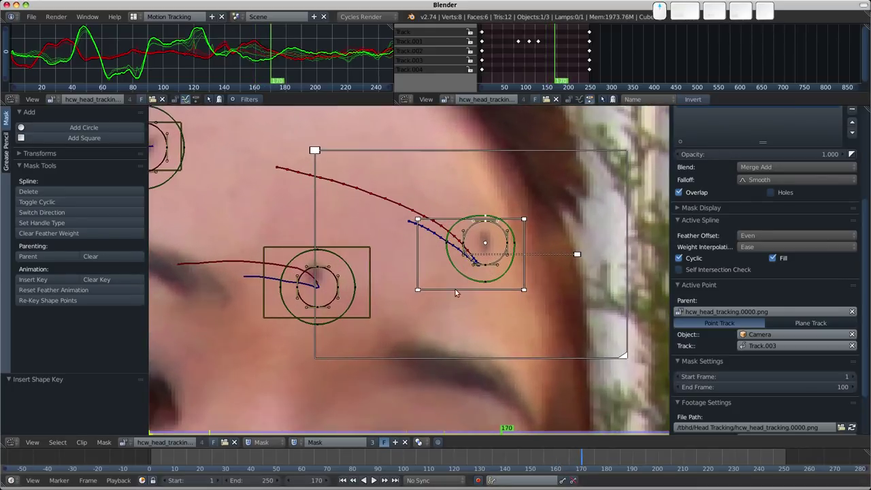
pyautogui.hotkey('alt', 's')
pyautogui.click(516, 271)
pyautogui.hotkey('alt', 's')
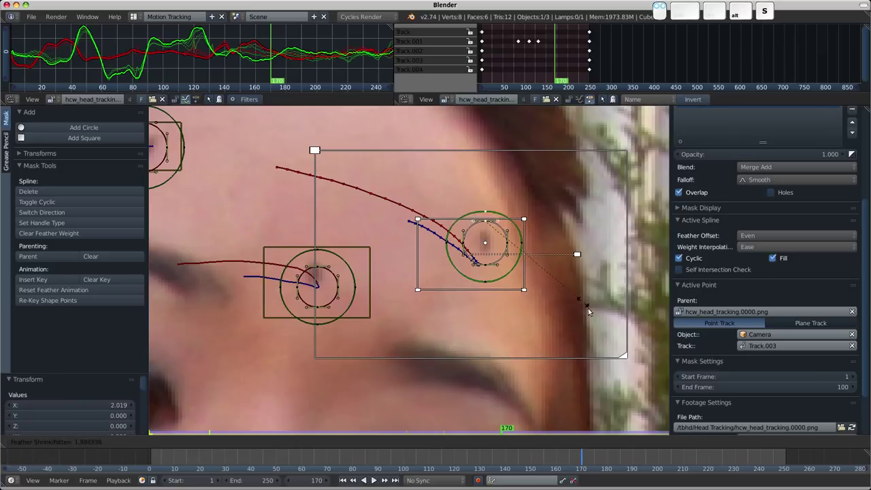
pyautogui.click(632, 361)
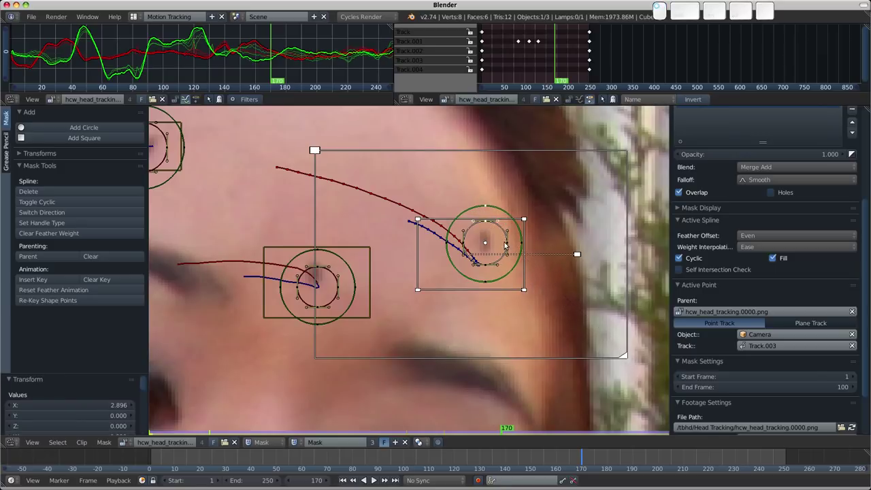
pyautogui.press('l')
pyautogui.press('i')
# Lock the clip view to the selected track in tracking mode, then return to mask editing and review earlier frames.
pyautogui.scroll(-1, 505, 245)
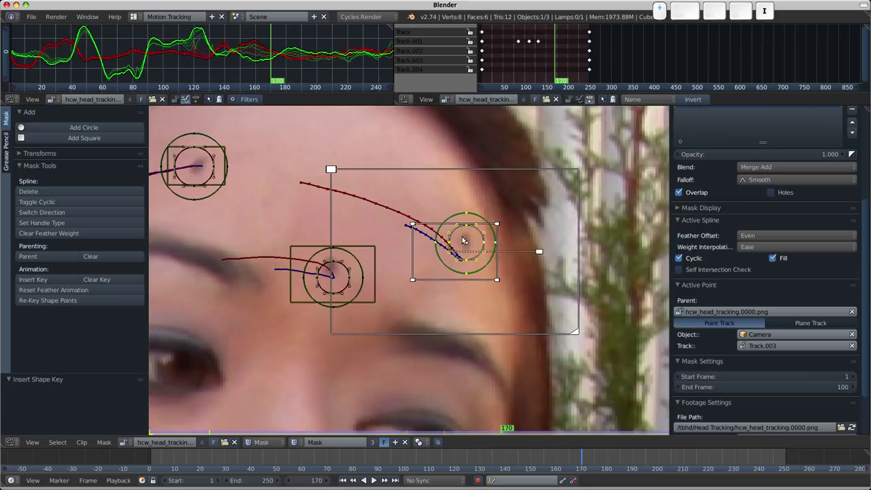
pyautogui.press('Tab')
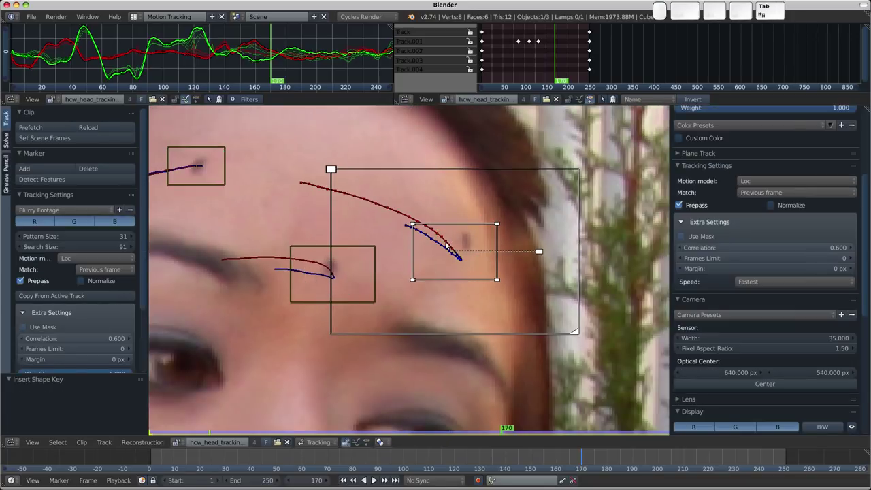
pyautogui.press('l')
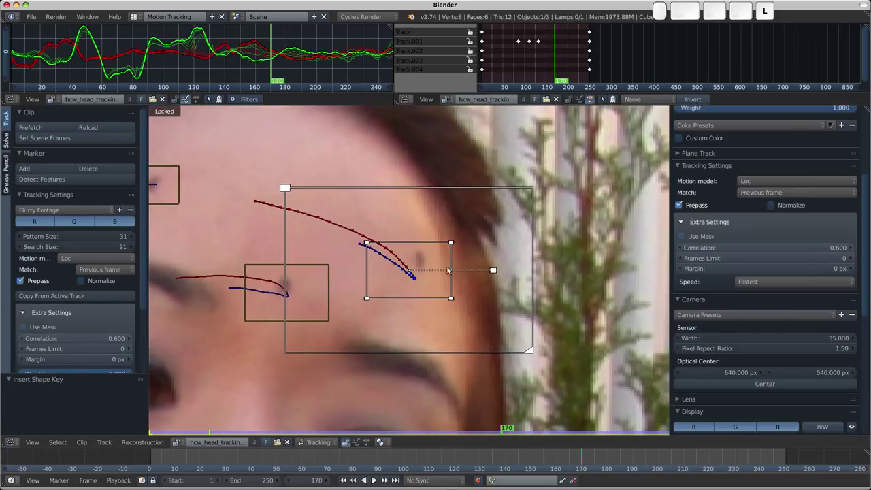
pyautogui.press('Tab')
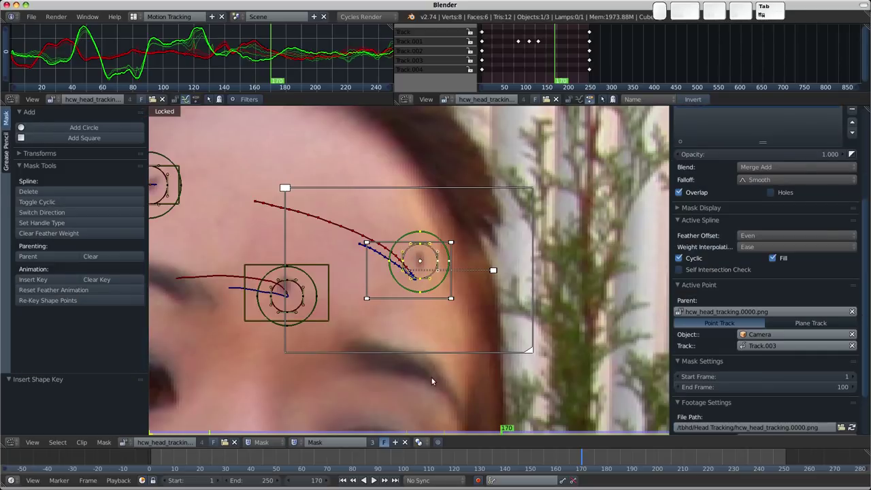
pyautogui.moveTo(579, 461); pyautogui.dragTo(393, 463)
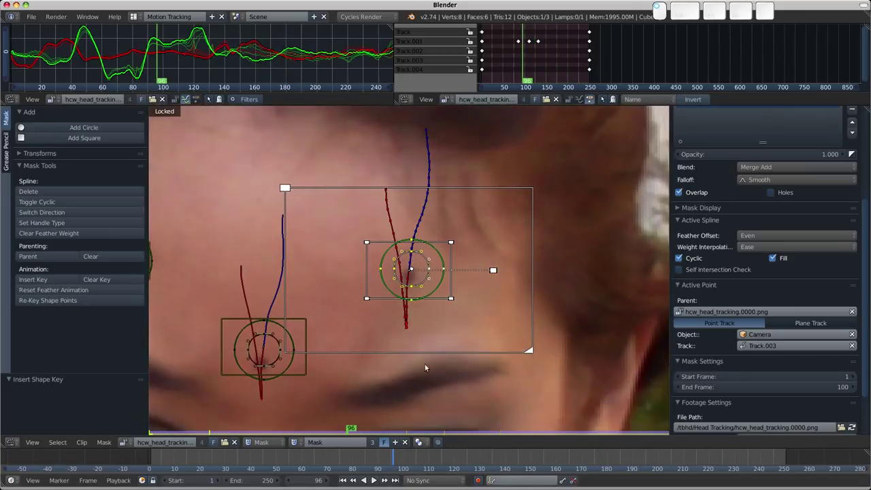
# Switch to the Compositing layout and refresh the composite around frame 102.
pyautogui.click(134, 16)
pyautogui.click(147, 48)
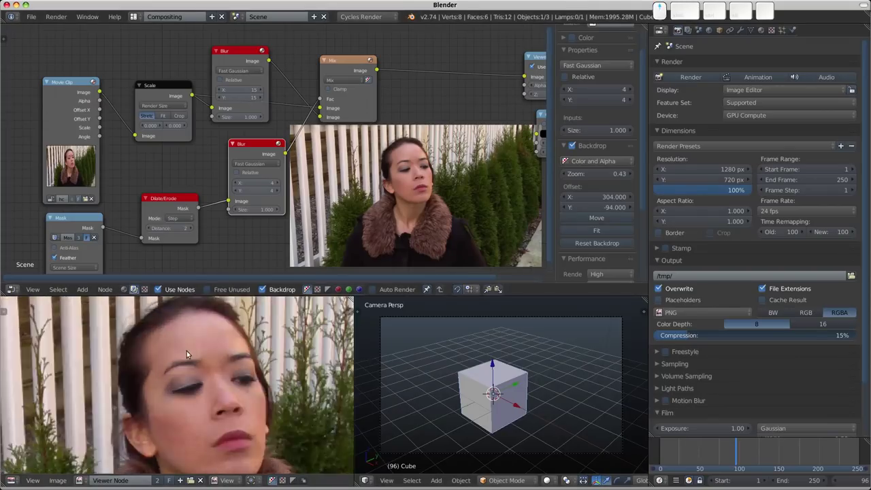
pyautogui.click(742, 450)
pyautogui.moveTo(742, 449); pyautogui.dragTo(740, 453)
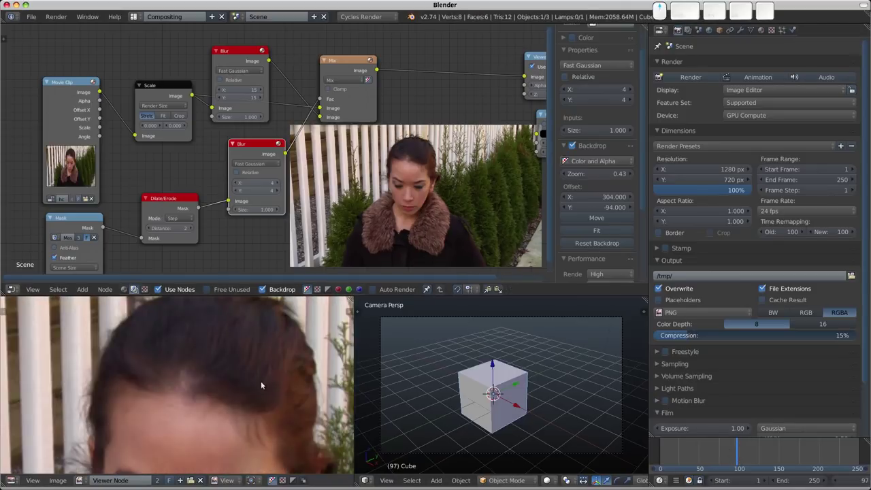
# Move to frame 133 and zoom the Viewer image to check the tracking dots are blurred away.
pyautogui.click(756, 448)
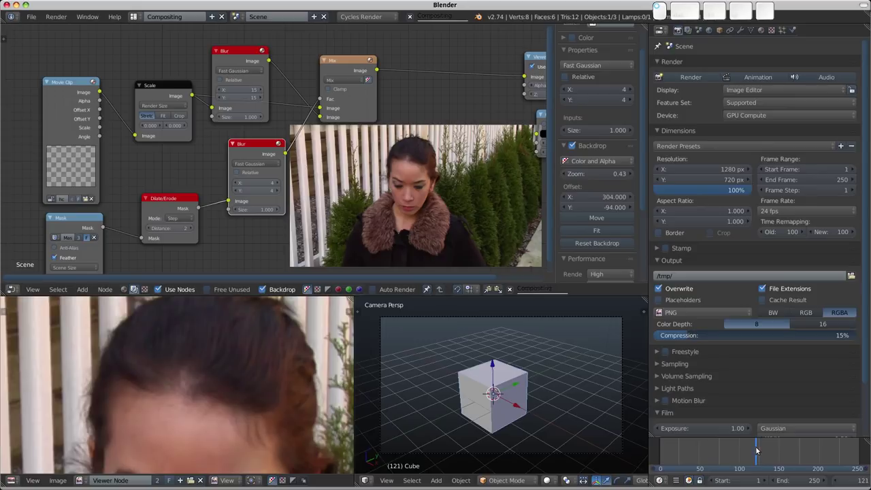
pyautogui.moveTo(757, 448); pyautogui.dragTo(766, 449)
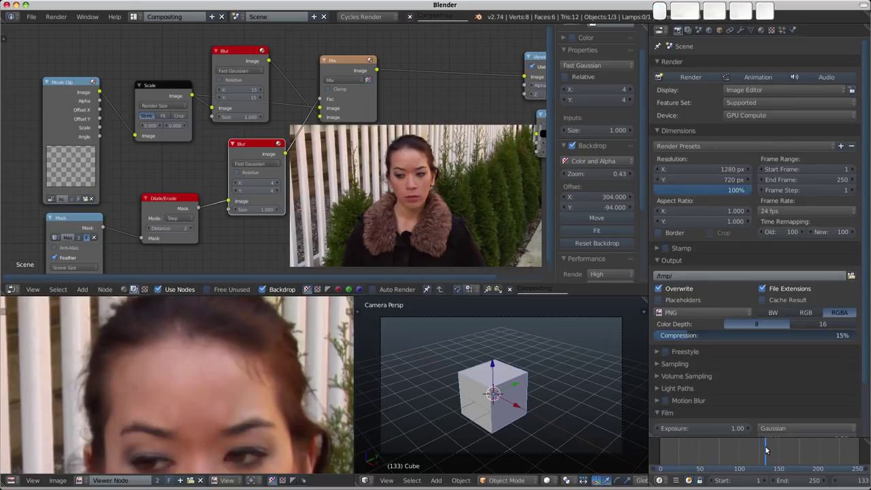
pyautogui.scroll(-3, 163, 400)
pyautogui.scroll(5, 188, 373)
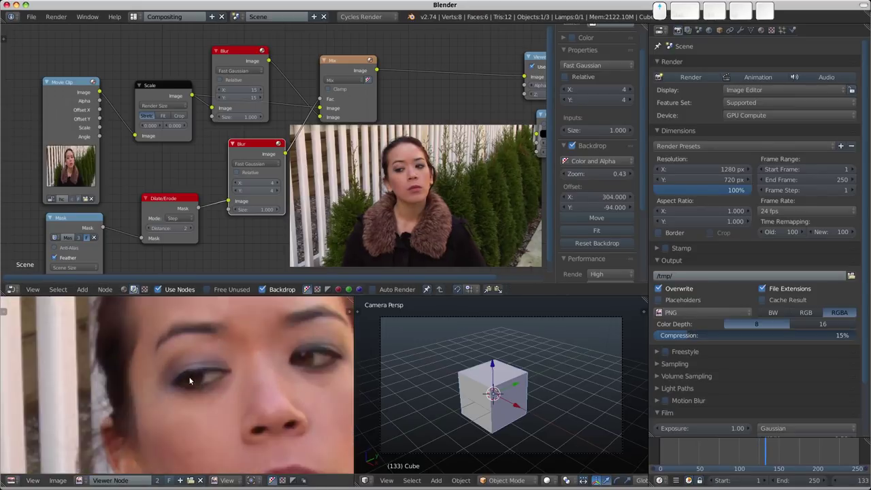
pyautogui.scroll(-4, 183, 372)
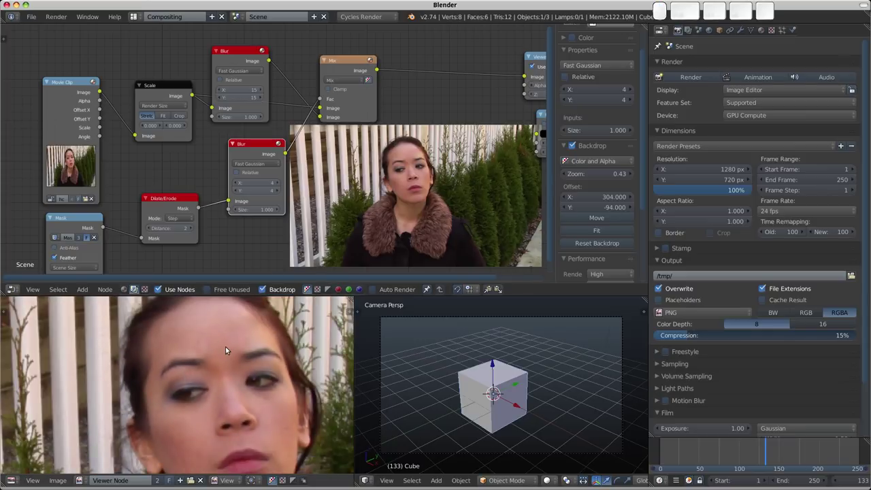
pyautogui.scroll(-2, 223, 376)
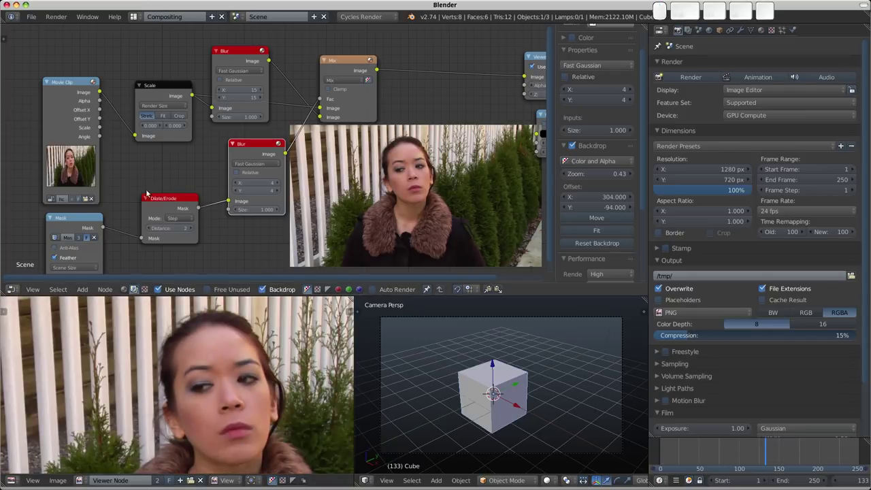
pyautogui.keyDown('ctrl'); pyautogui.hscroll(3, 272, 163); pyautogui.keyUp('ctrl')
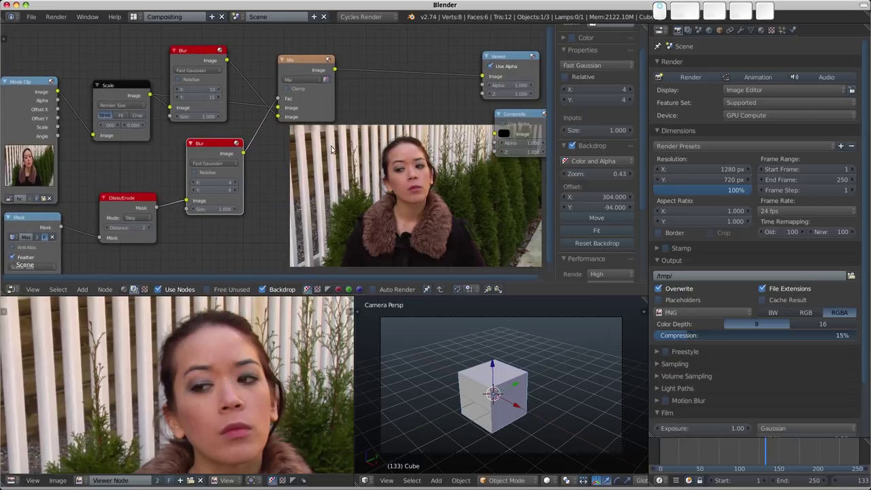